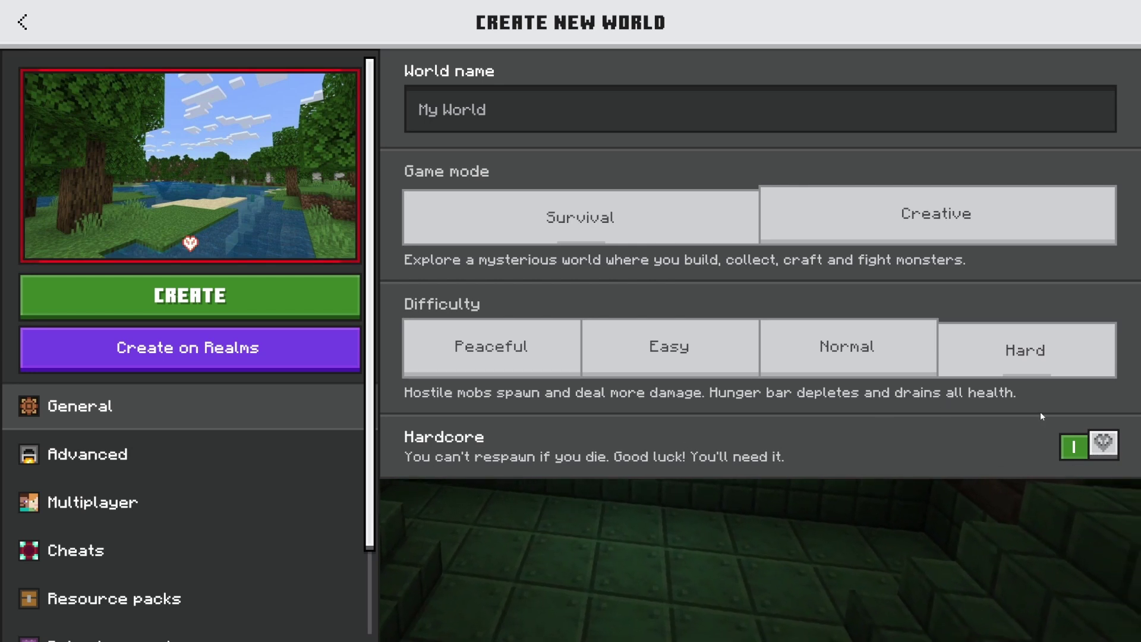
# - Leave the new world setup and return to the game's main menu
pyautogui.click(1082, 450)
pyautogui.click(1077, 474)
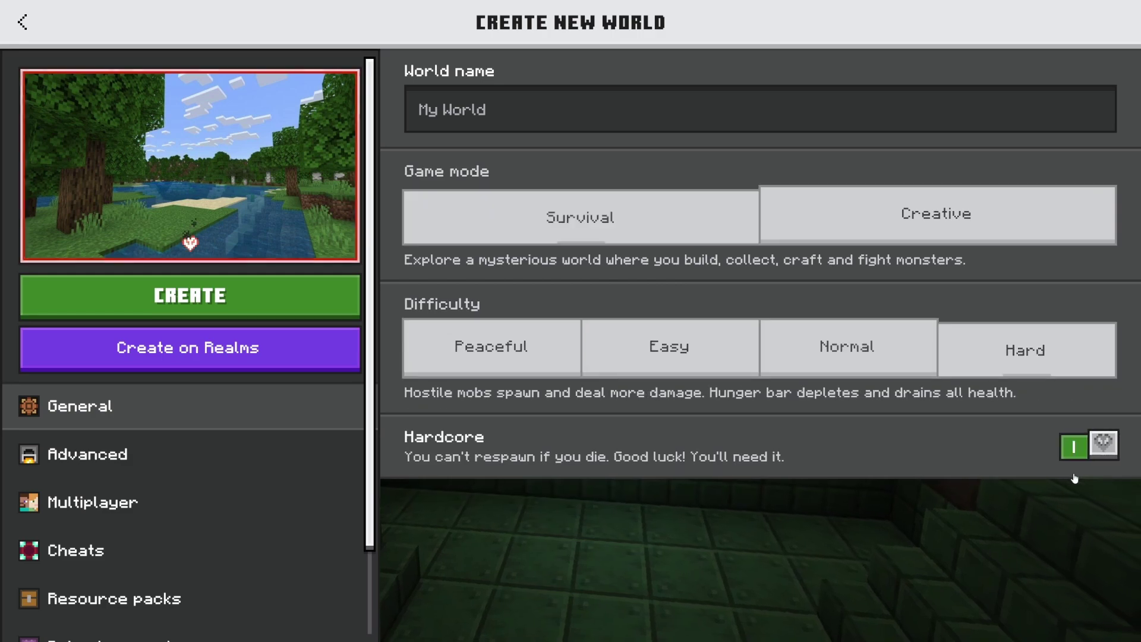
pyautogui.press('Escape')
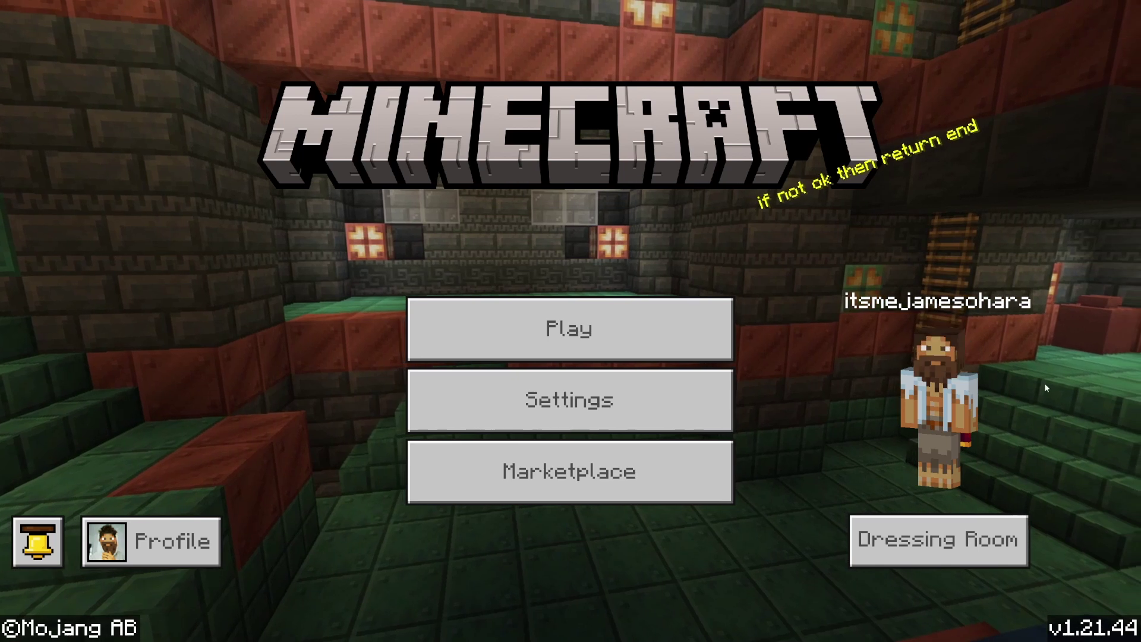
pyautogui.moveTo(915, 387); pyautogui.dragTo(947, 390)
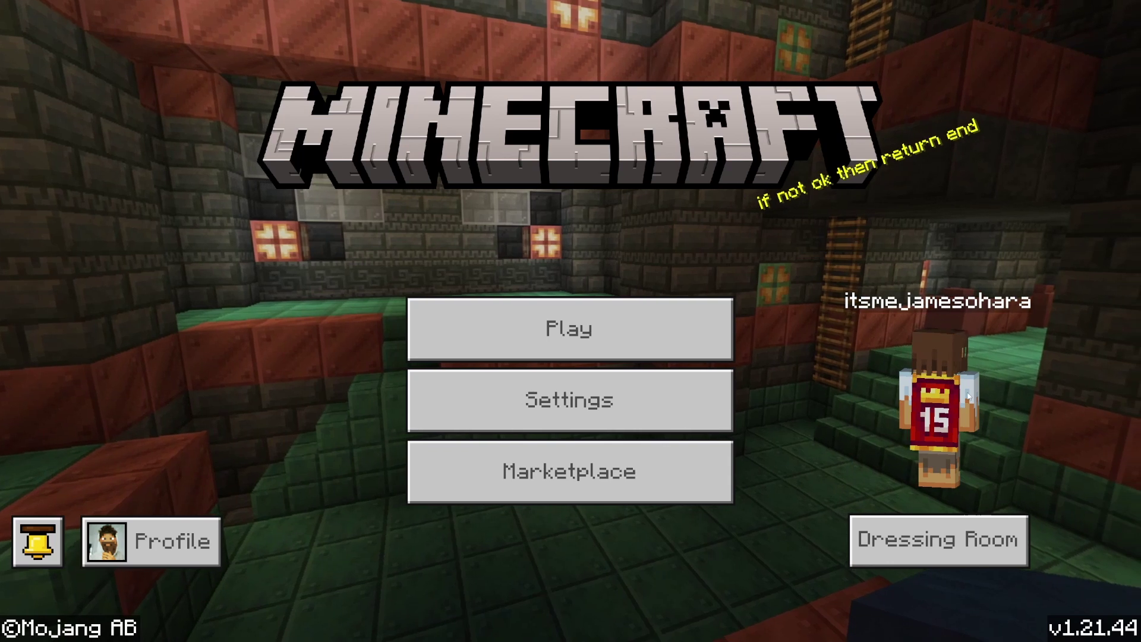
pyautogui.moveTo(930, 370); pyautogui.dragTo(907, 293)
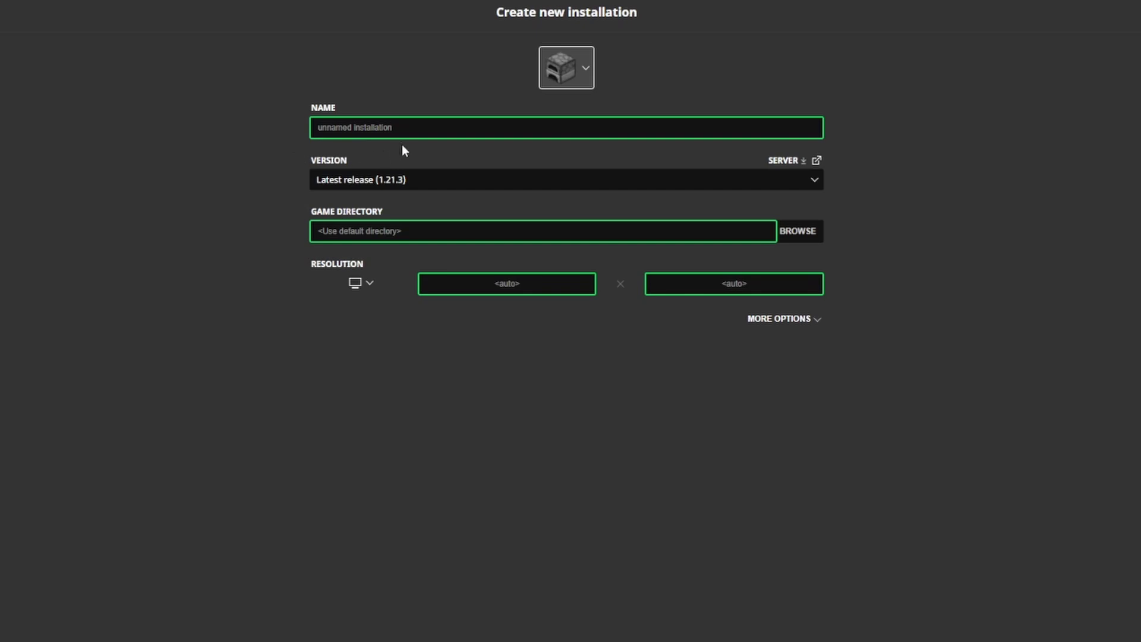
# - In Minecraft Launcher, examine the versions offered for a new installation, from the latest release down to the oldest old_alpha builds
pyautogui.click(814, 181)
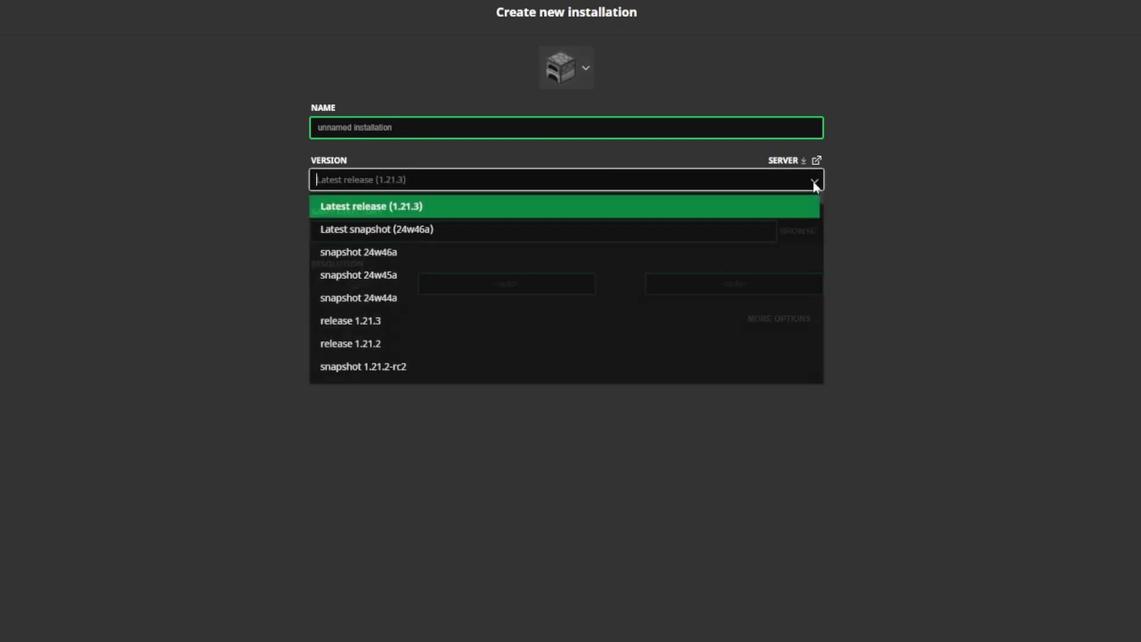
pyautogui.scroll(-5, 428, 280)
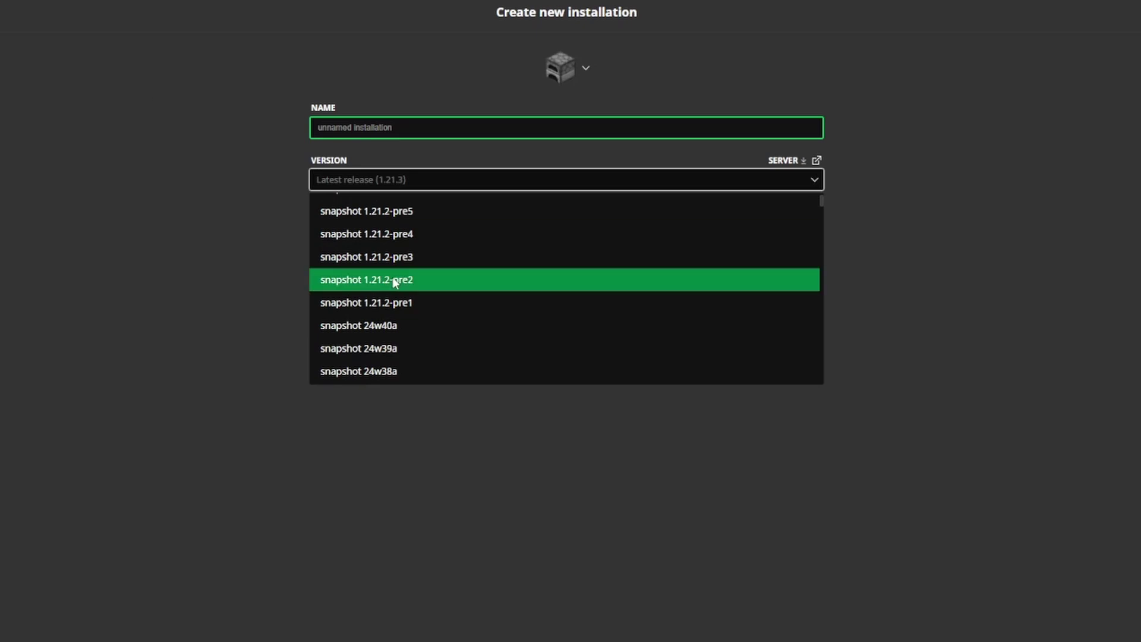
pyautogui.scroll(-3, 398, 283)
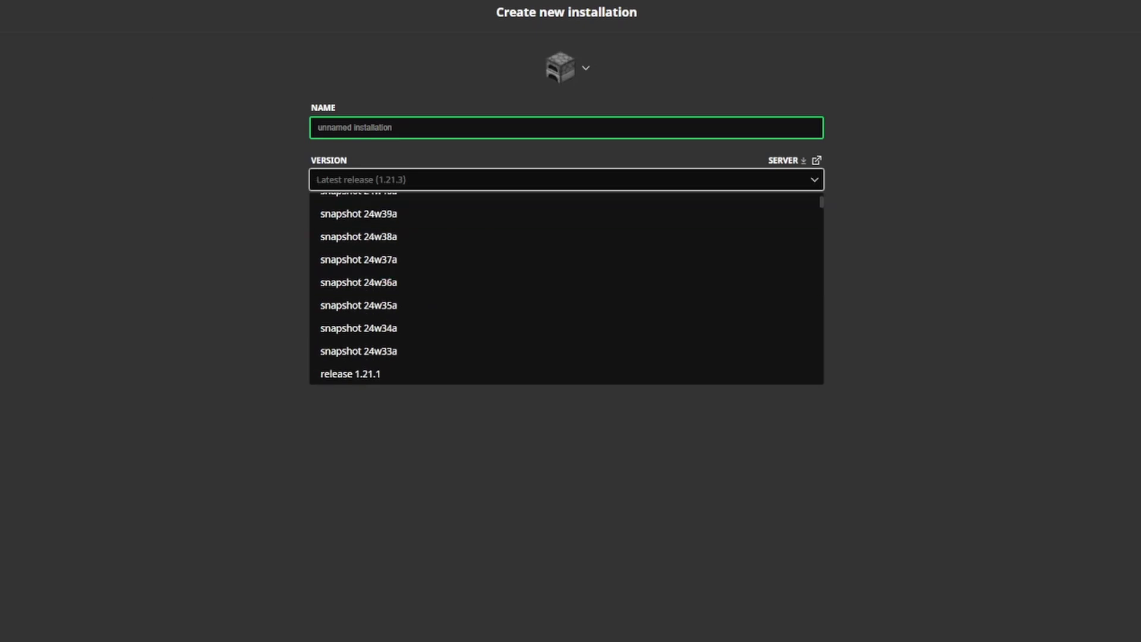
pyautogui.scroll(-6, 456, 257)
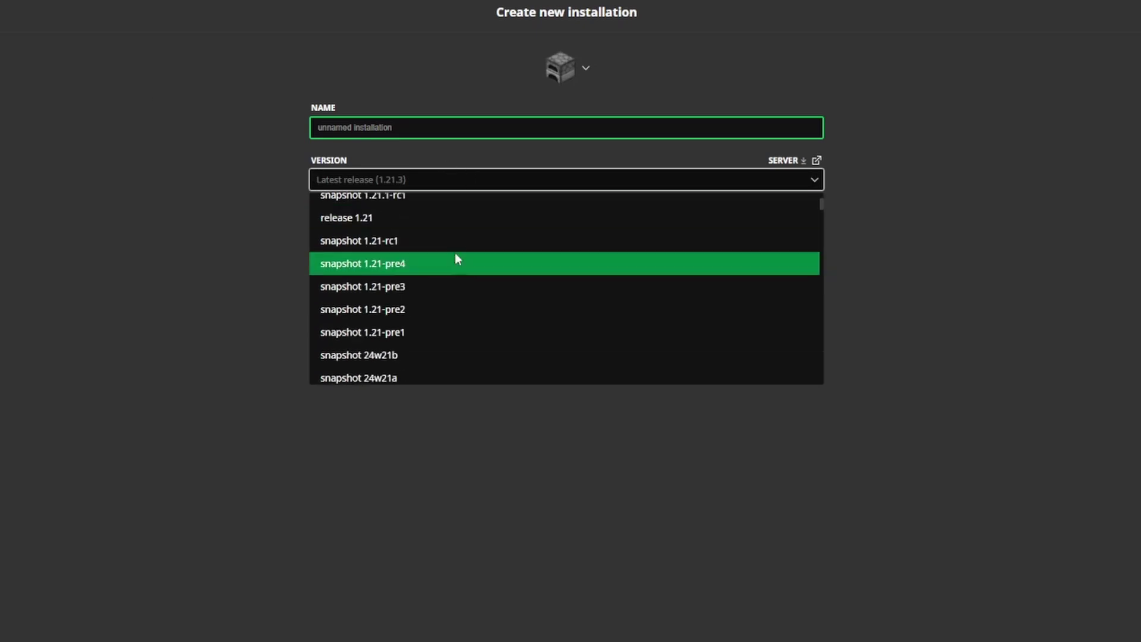
pyautogui.scroll(-15, 455, 257)
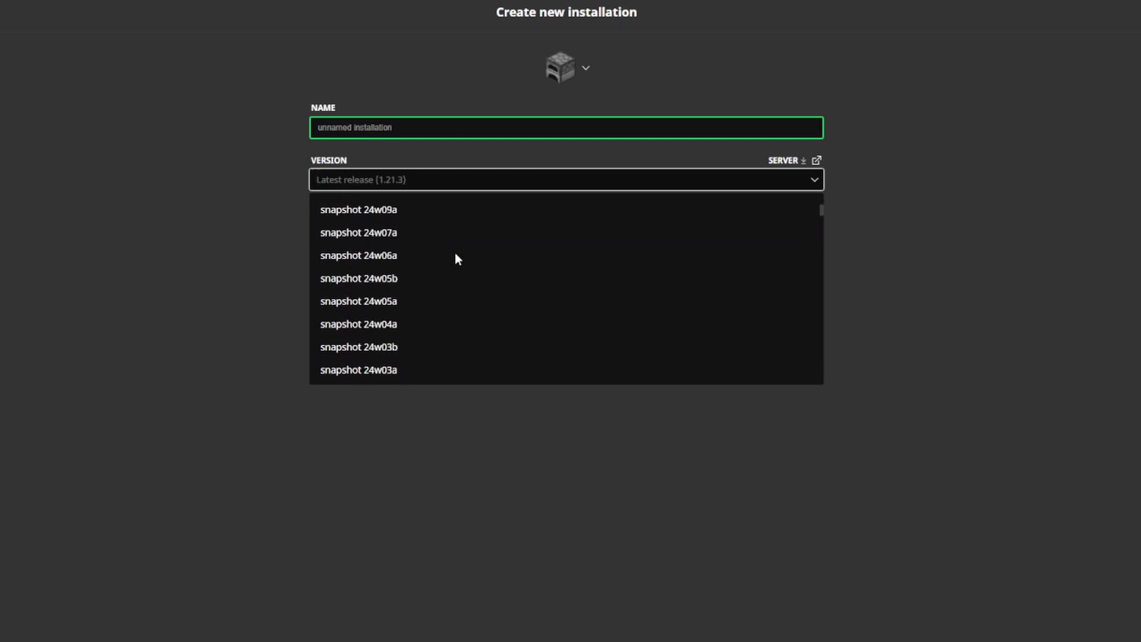
pyautogui.scroll(-16, 455, 257)
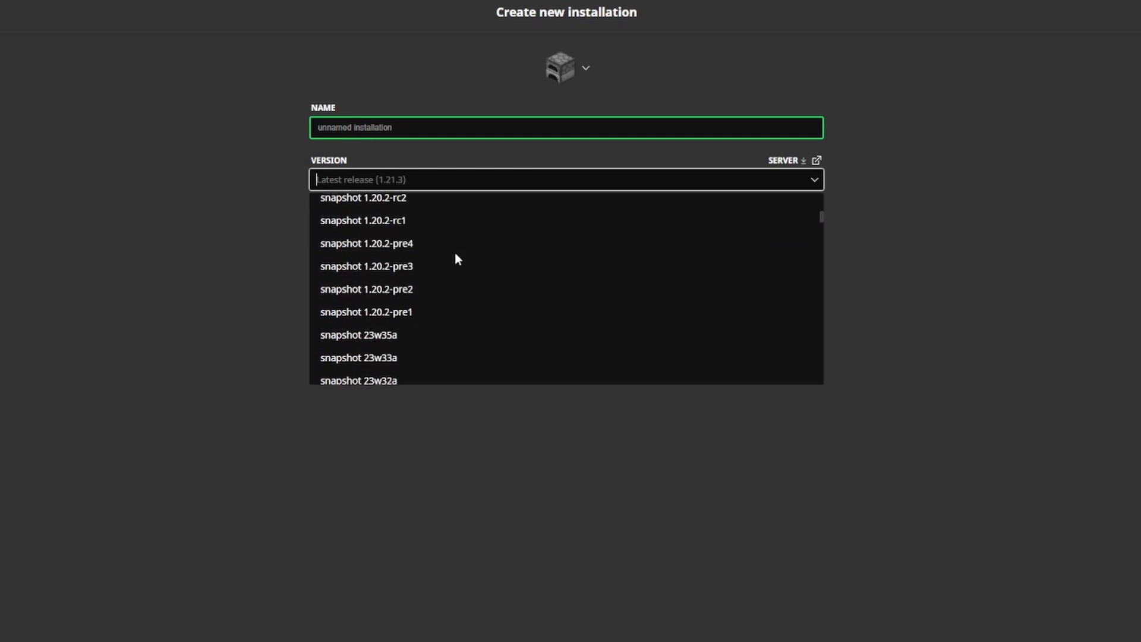
pyautogui.scroll(-3, 452, 267)
pyautogui.scroll(5, 394, 297)
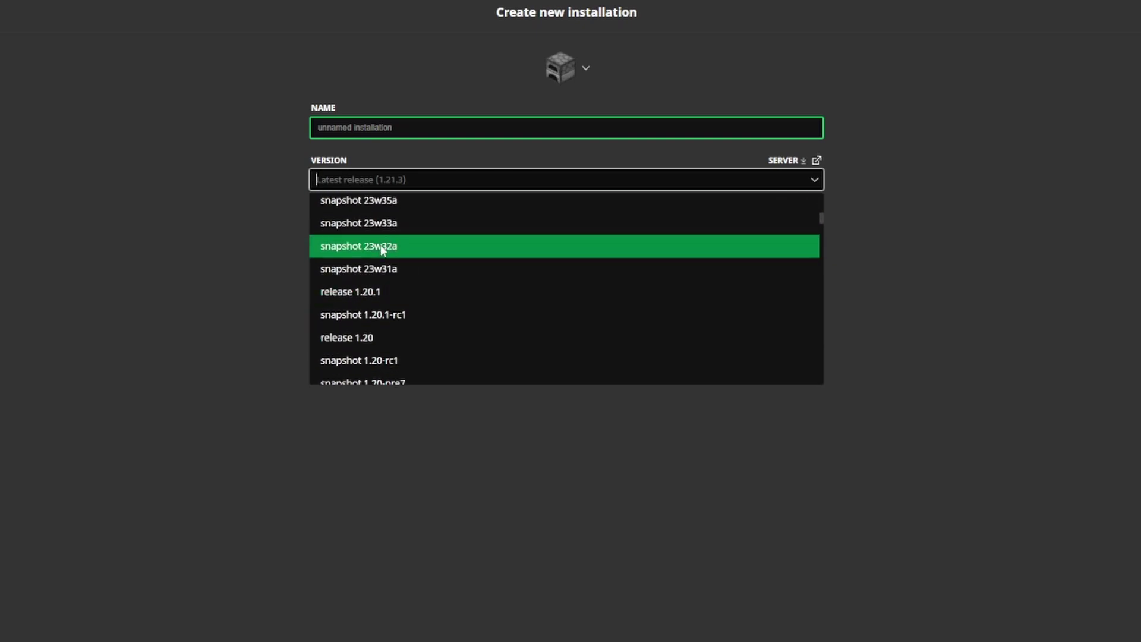
pyautogui.scroll(-2, 383, 261)
pyautogui.scroll(-19, 402, 295)
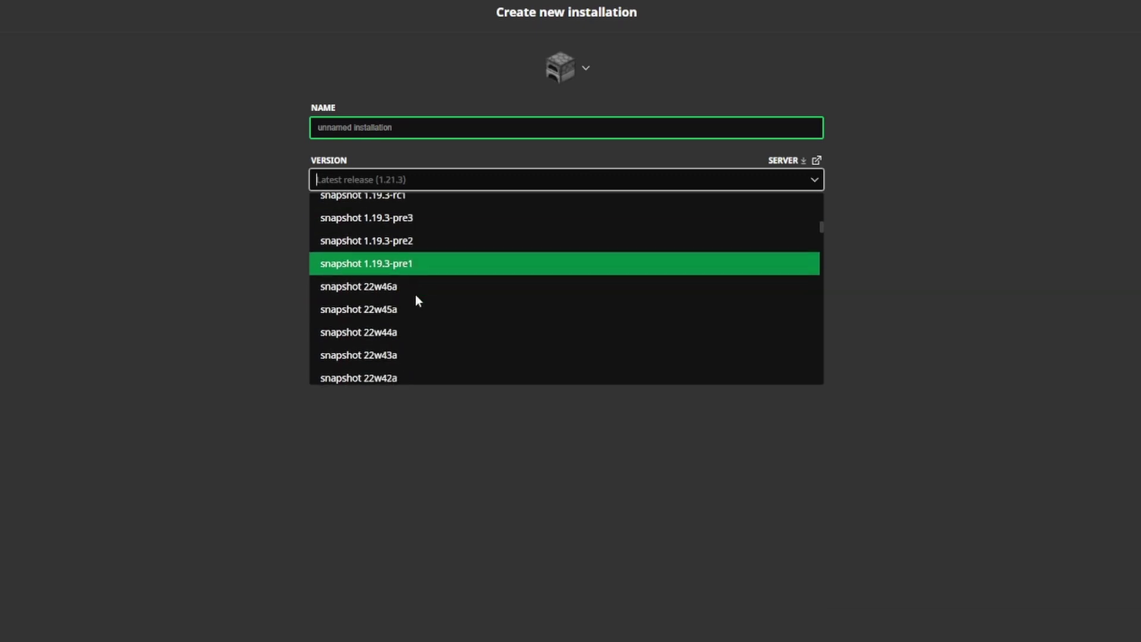
pyautogui.moveTo(822, 232); pyautogui.dragTo(827, 381)
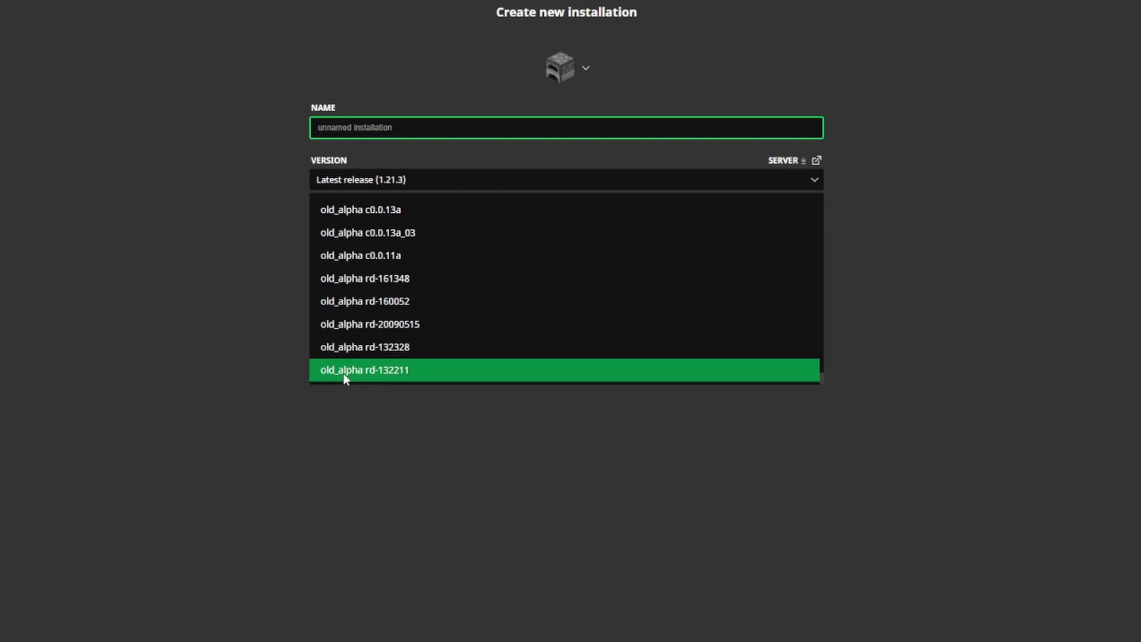
# - Look back through the older snapshots and releases in the new installation's version list, then down towards the 2013 snapshots
pyautogui.moveTo(818, 379); pyautogui.dragTo(818, 323)
pyautogui.scroll(15, 412, 304)
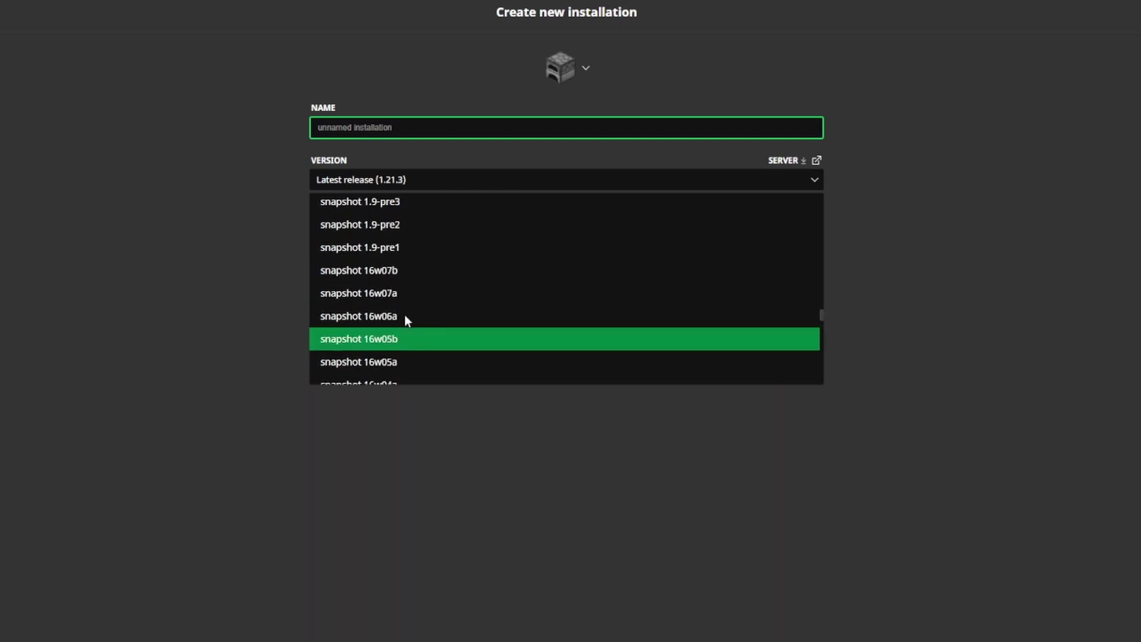
pyautogui.scroll(20, 416, 303)
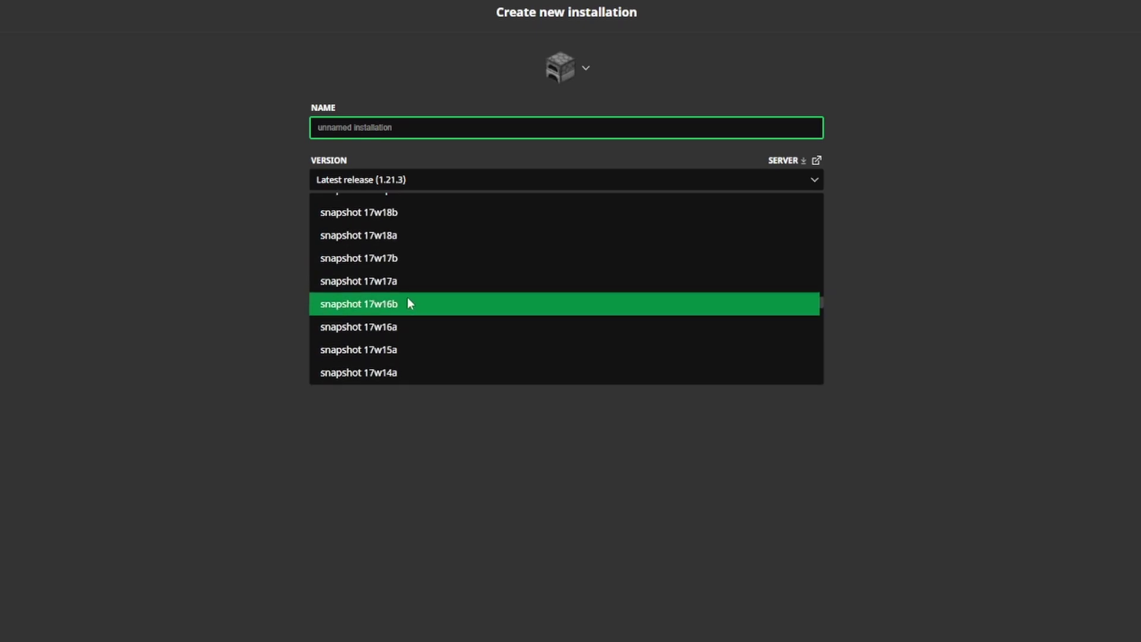
pyautogui.scroll(10, 405, 294)
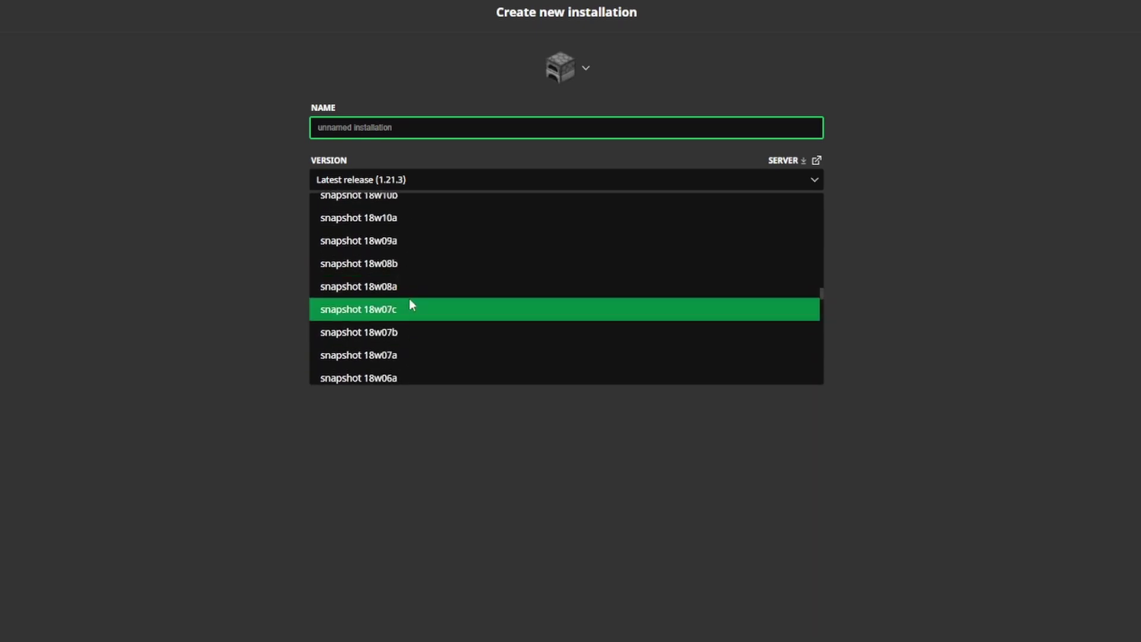
pyautogui.scroll(10, 406, 300)
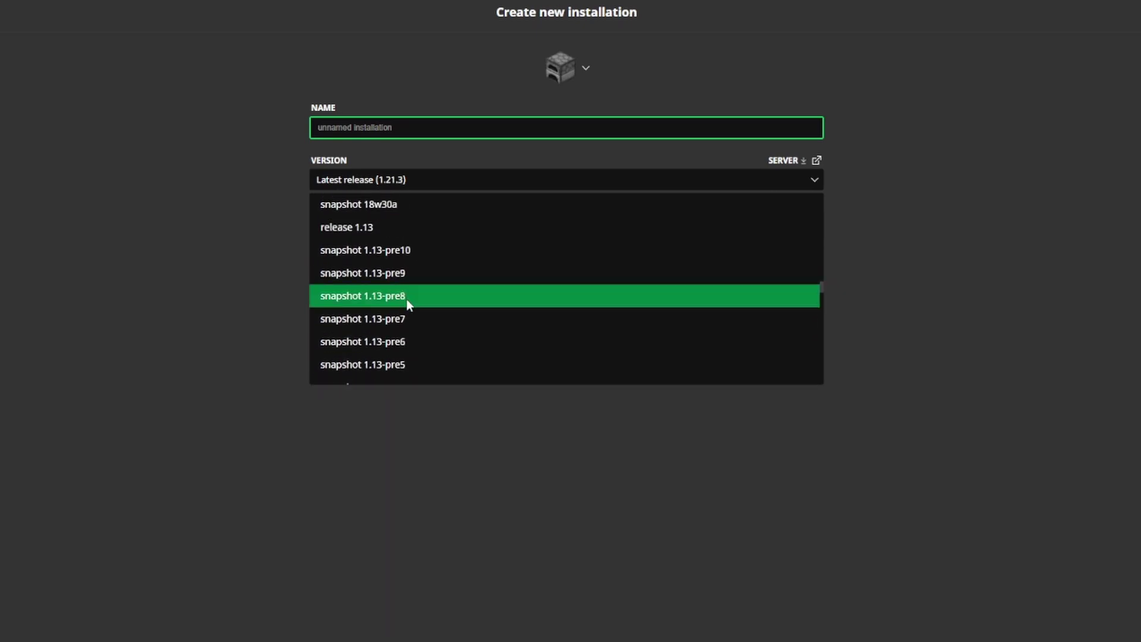
pyautogui.moveTo(821, 286); pyautogui.dragTo(820, 218)
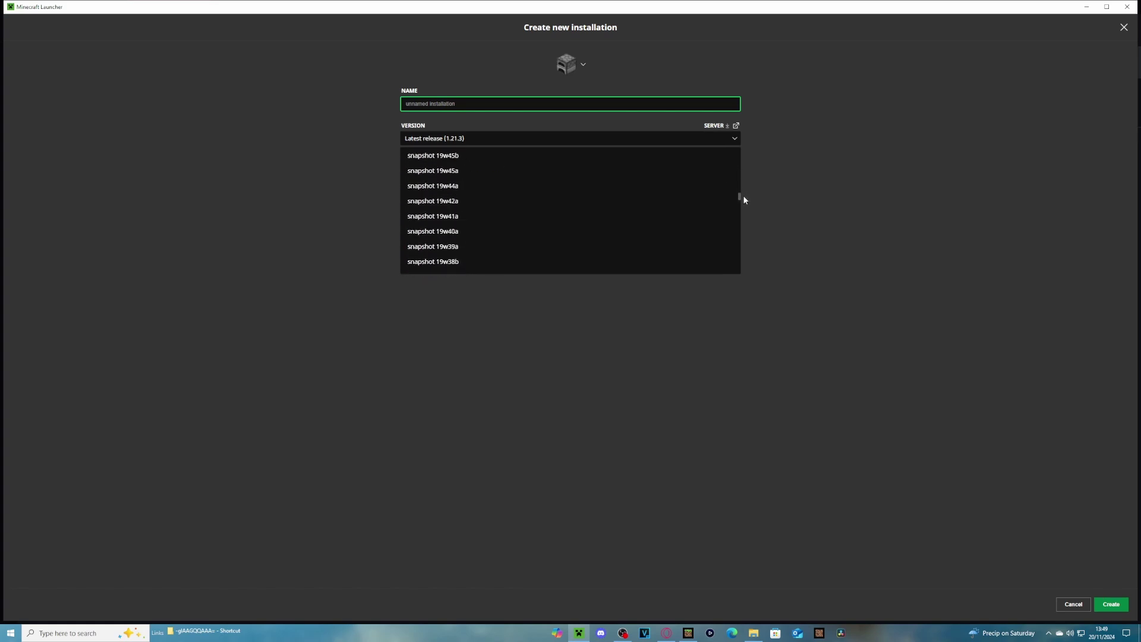
pyautogui.scroll(-15, 497, 179)
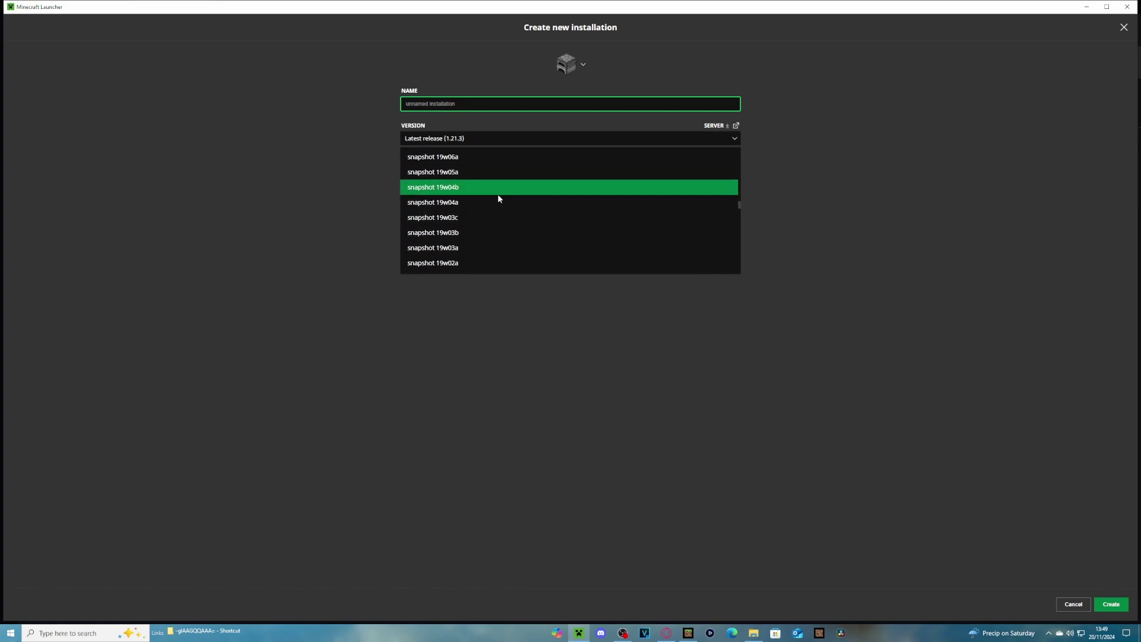
pyautogui.scroll(-15, 498, 199)
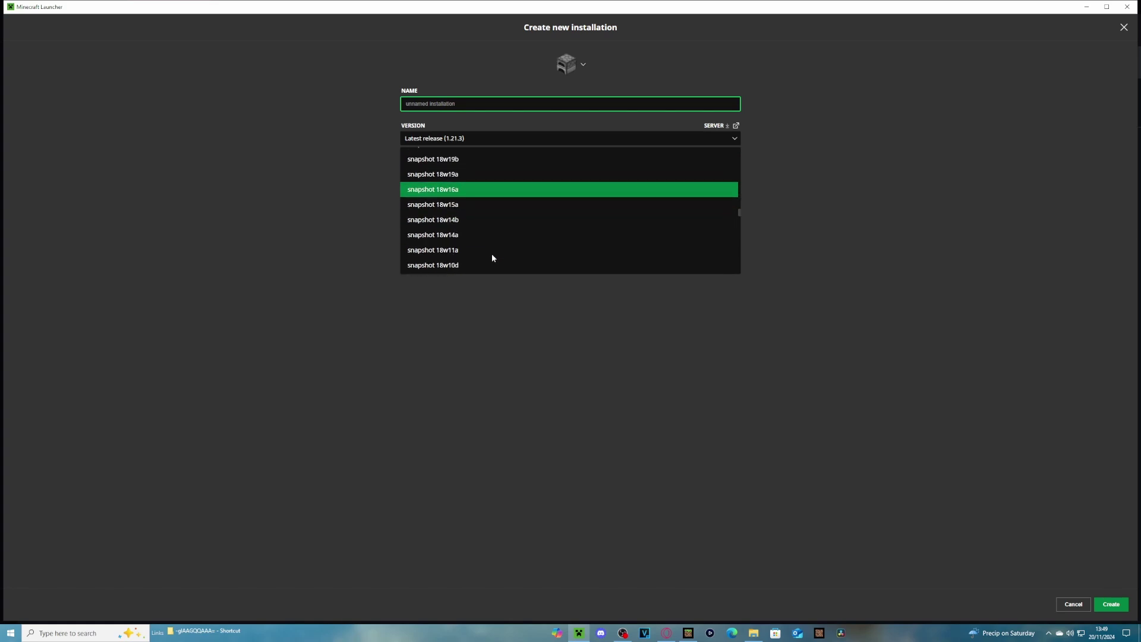
pyautogui.scroll(-20, 491, 257)
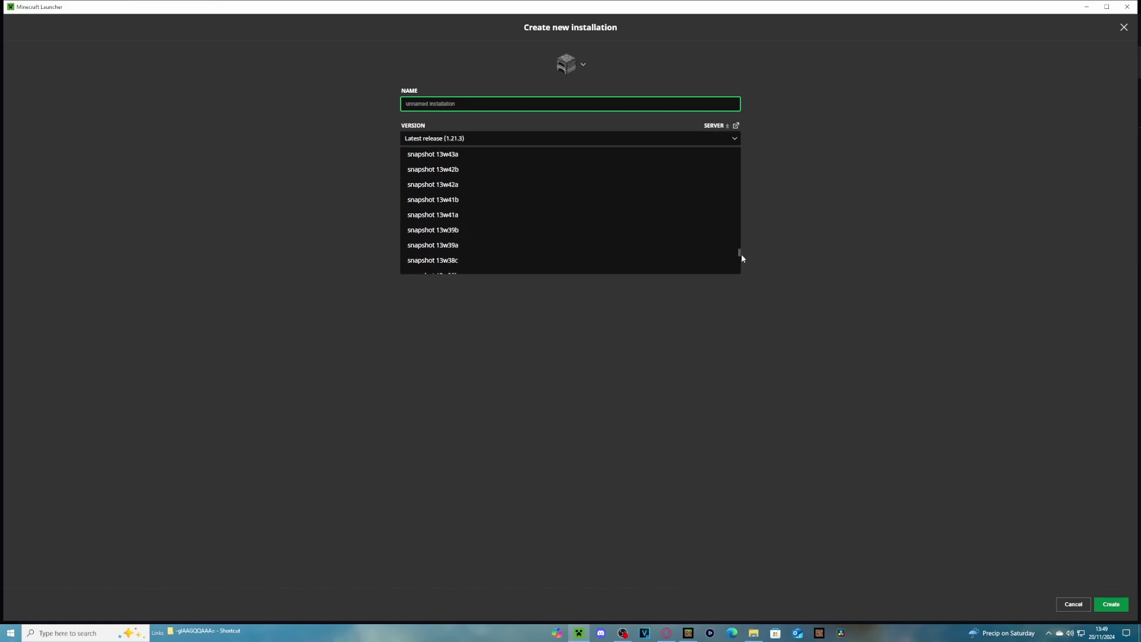
pyautogui.scroll(-5, 741, 255)
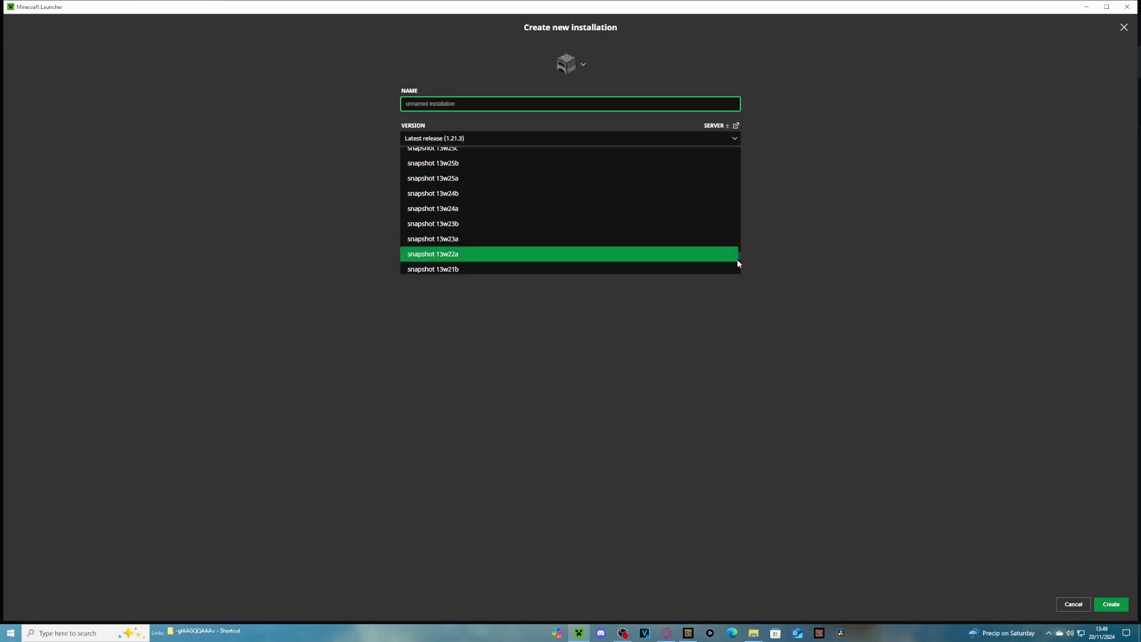
pyautogui.scroll(-5, 740, 260)
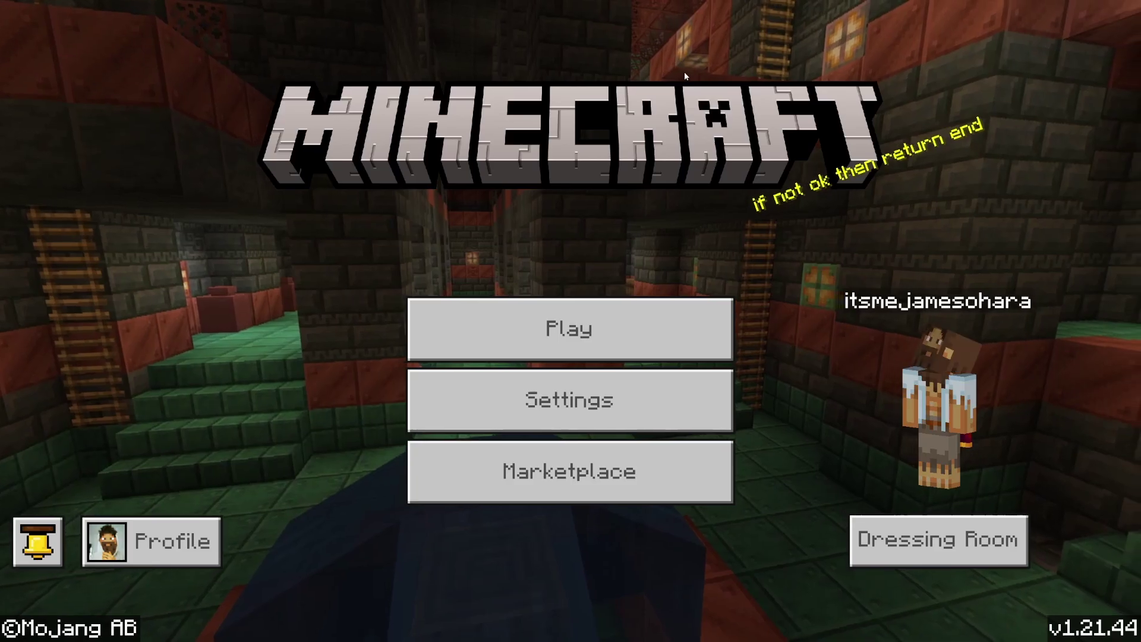
# - Switch to the Minecraft game and look through the saved realms and worlds, checking their names, modes, dates and sizes
pyautogui.click(604, 334)
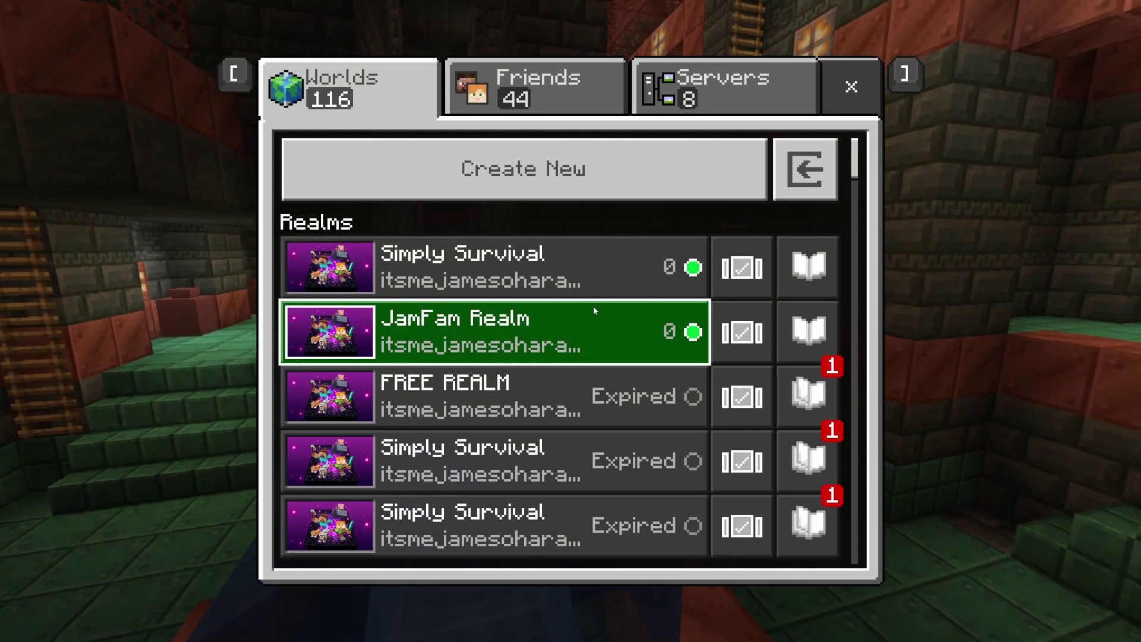
pyautogui.moveTo(853, 148); pyautogui.dragTo(852, 176)
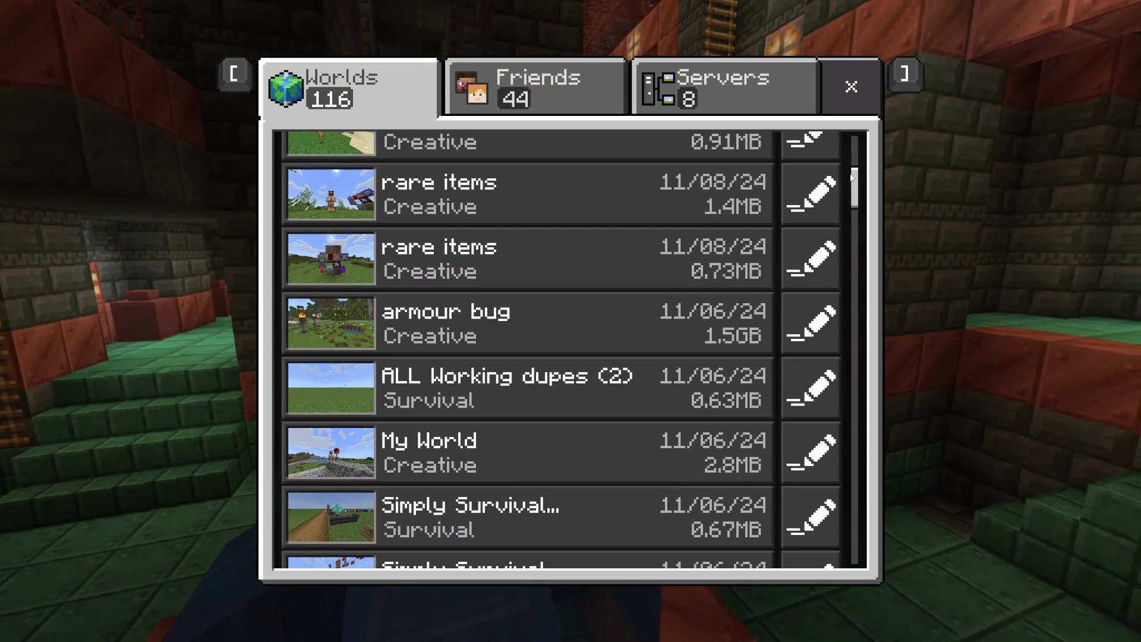
pyautogui.scroll(-5, 471, 360)
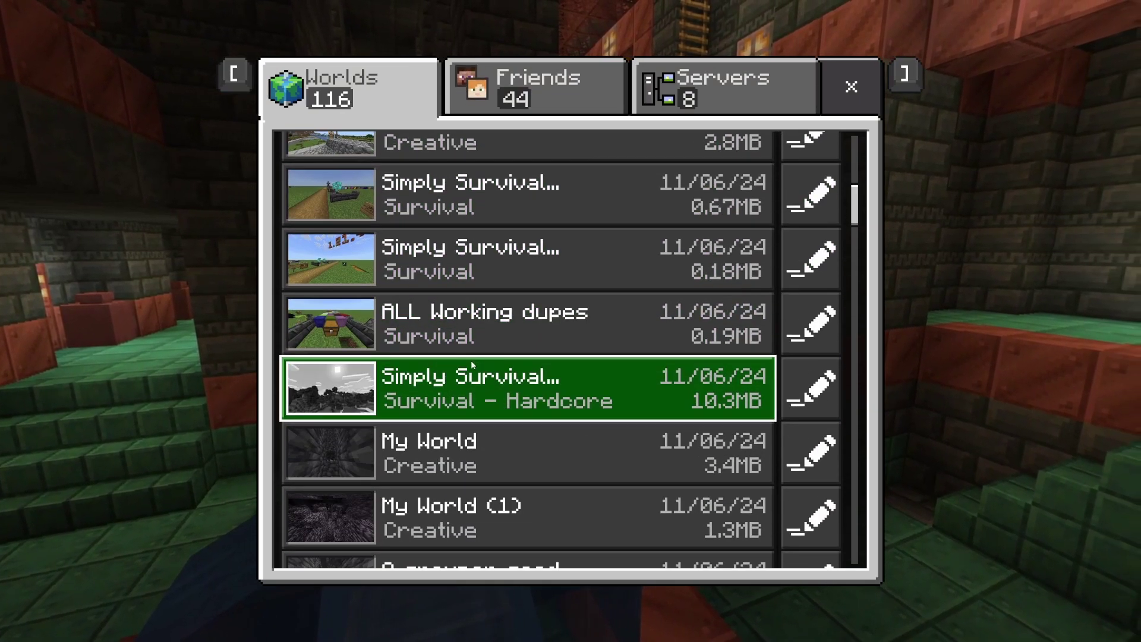
pyautogui.scroll(-7, 470, 360)
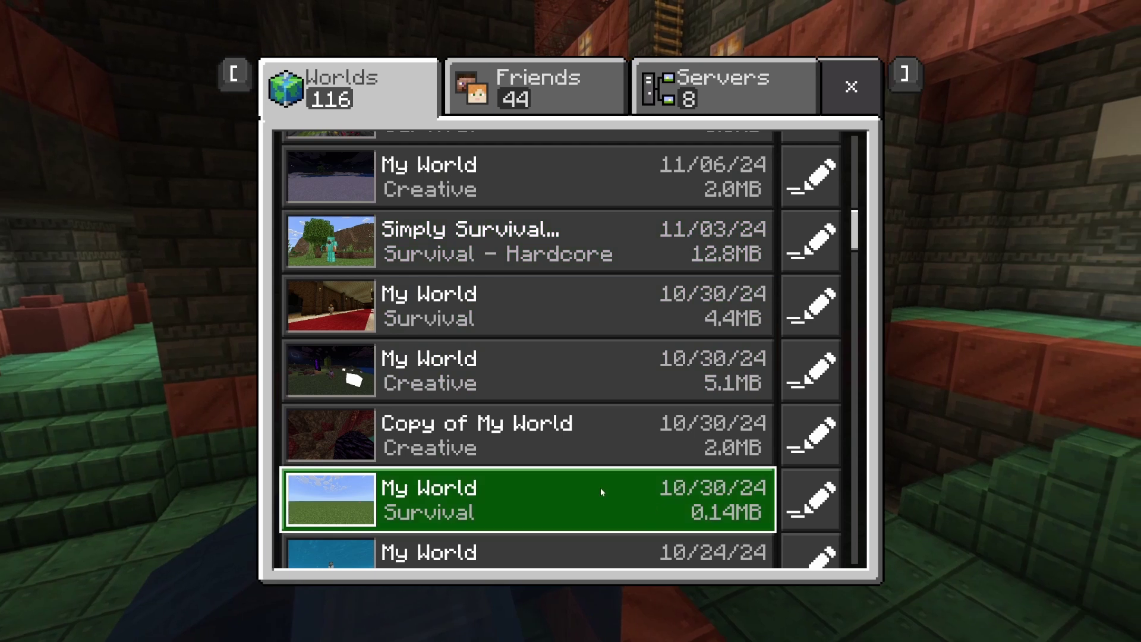
pyautogui.moveTo(855, 227); pyautogui.dragTo(861, 175)
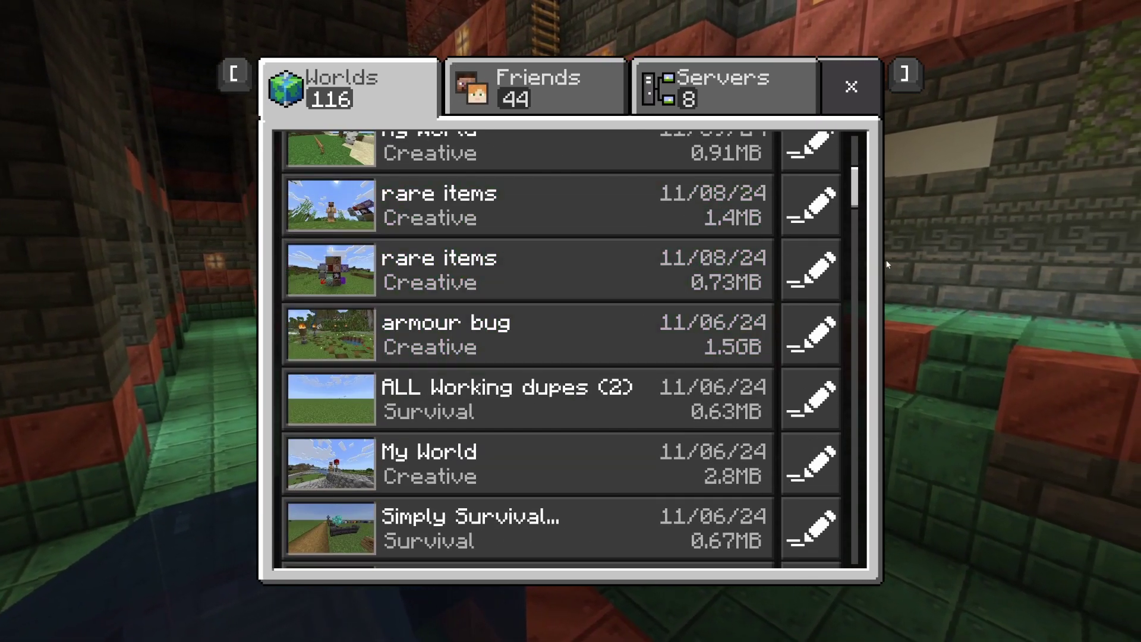
pyautogui.scroll(10, 857, 191)
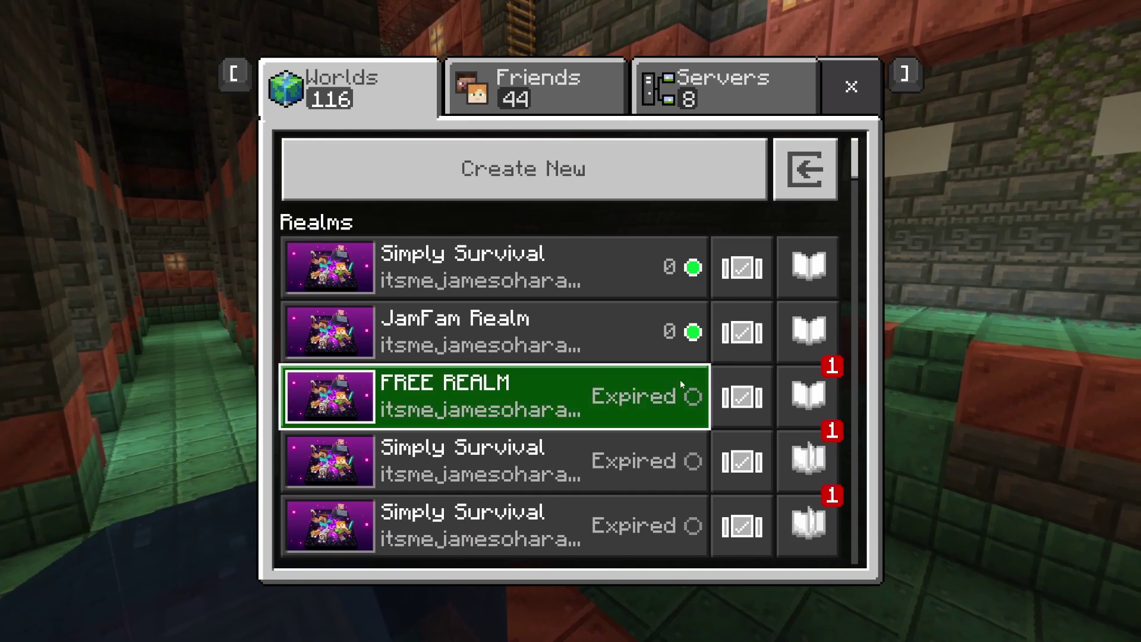
pyautogui.scroll(-4, 677, 383)
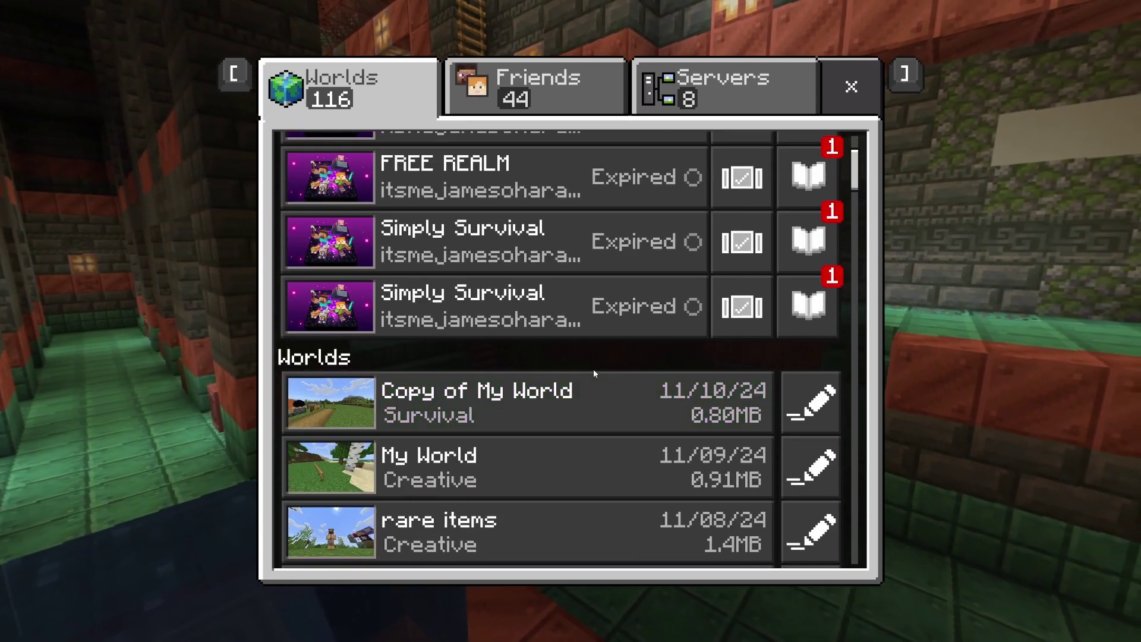
pyautogui.scroll(-5, 857, 171)
pyautogui.scroll(4, 358, 251)
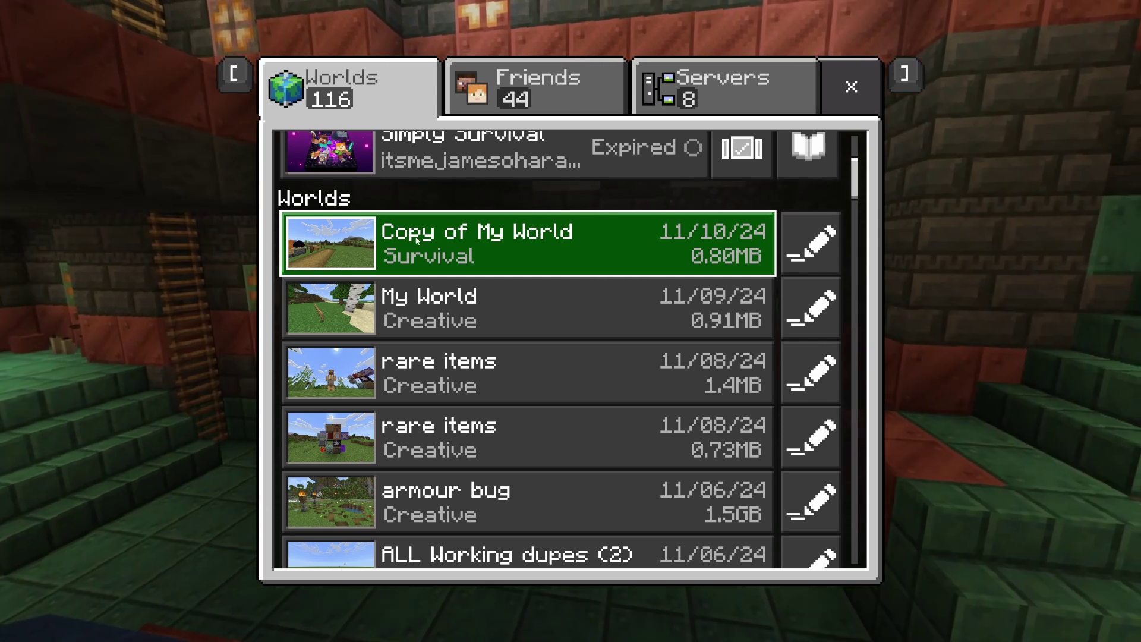
pyautogui.scroll(-2, 348, 262)
pyautogui.scroll(-3, 447, 358)
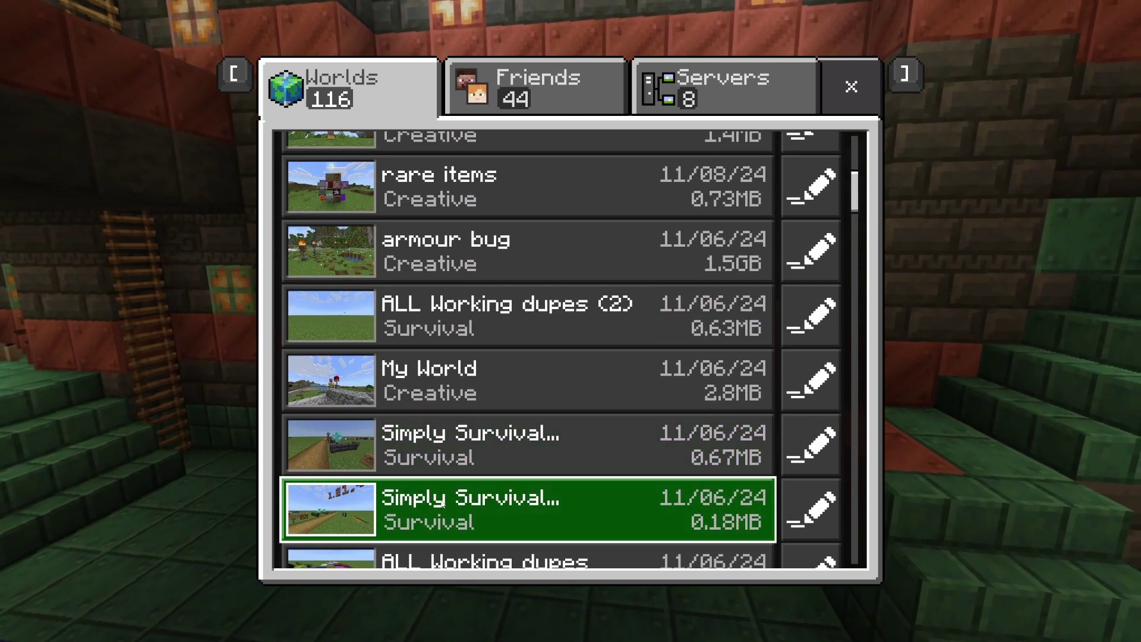
pyautogui.scroll(4, 497, 369)
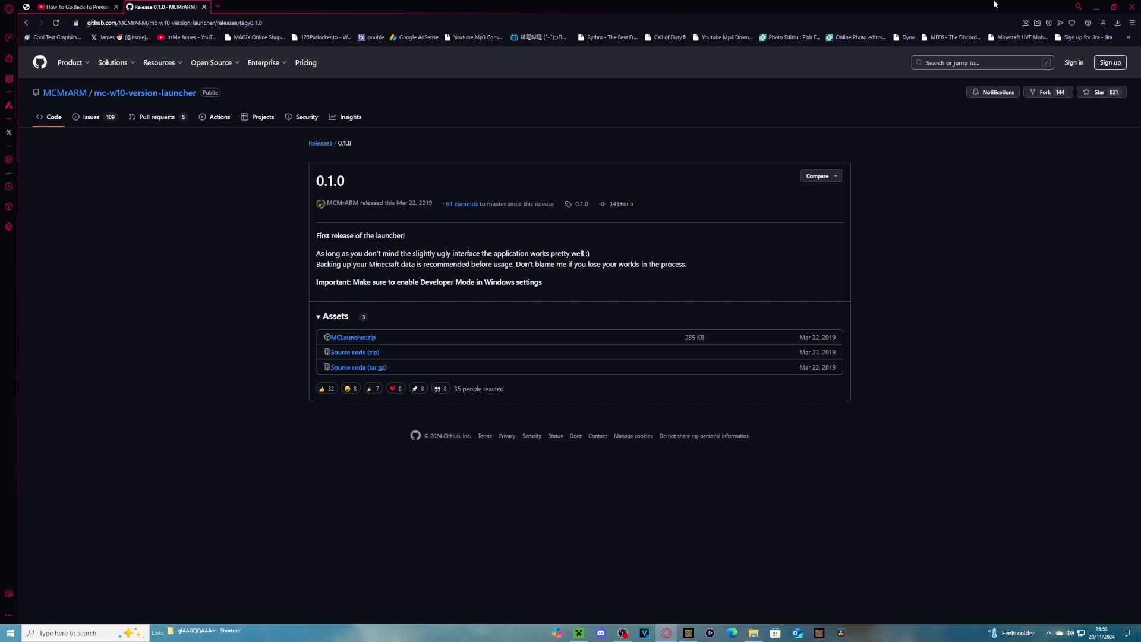
# - Minimize the browser, then open the MCLauncher folder on the desktop and look through its contents
pyautogui.click(1097, 8)
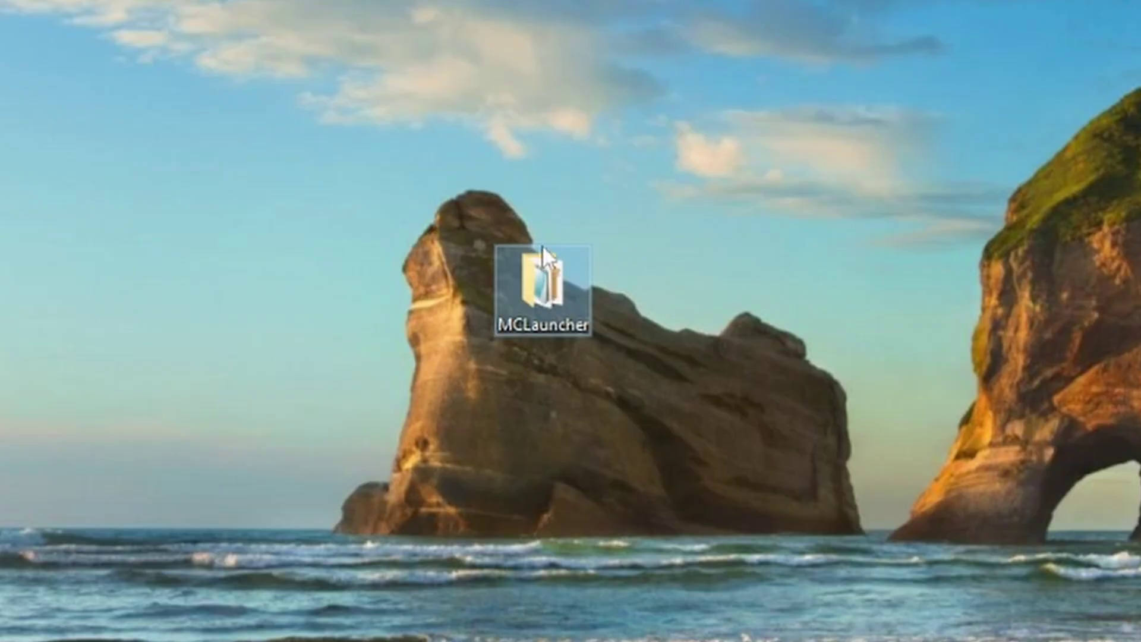
pyautogui.moveTo(588, 324)
pyautogui.rightClick(567, 276)
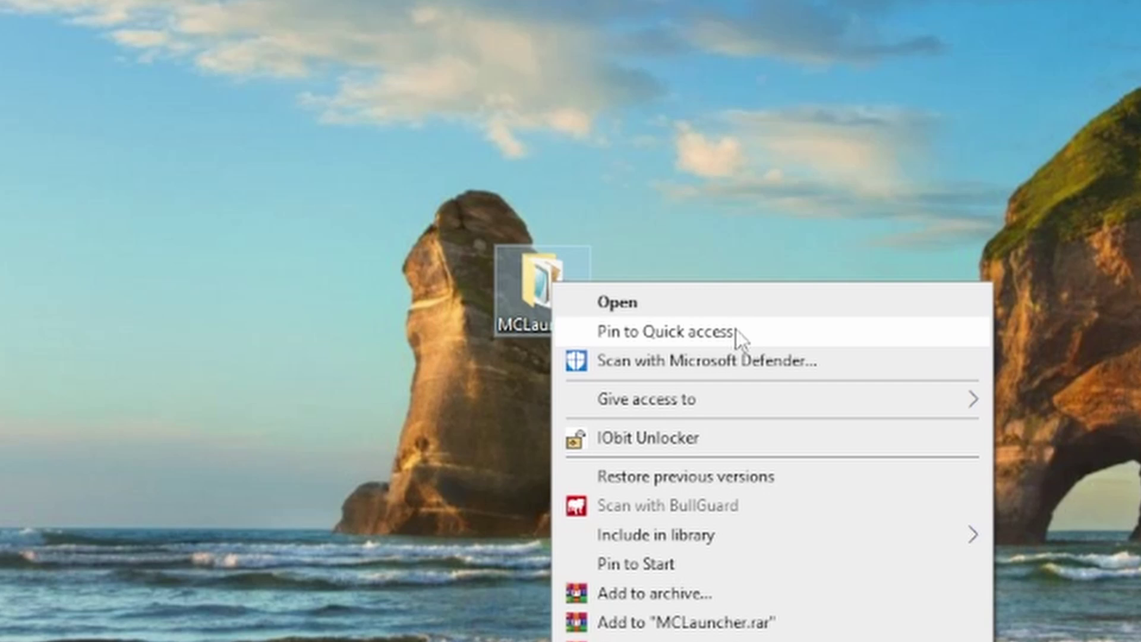
pyautogui.click(315, 167)
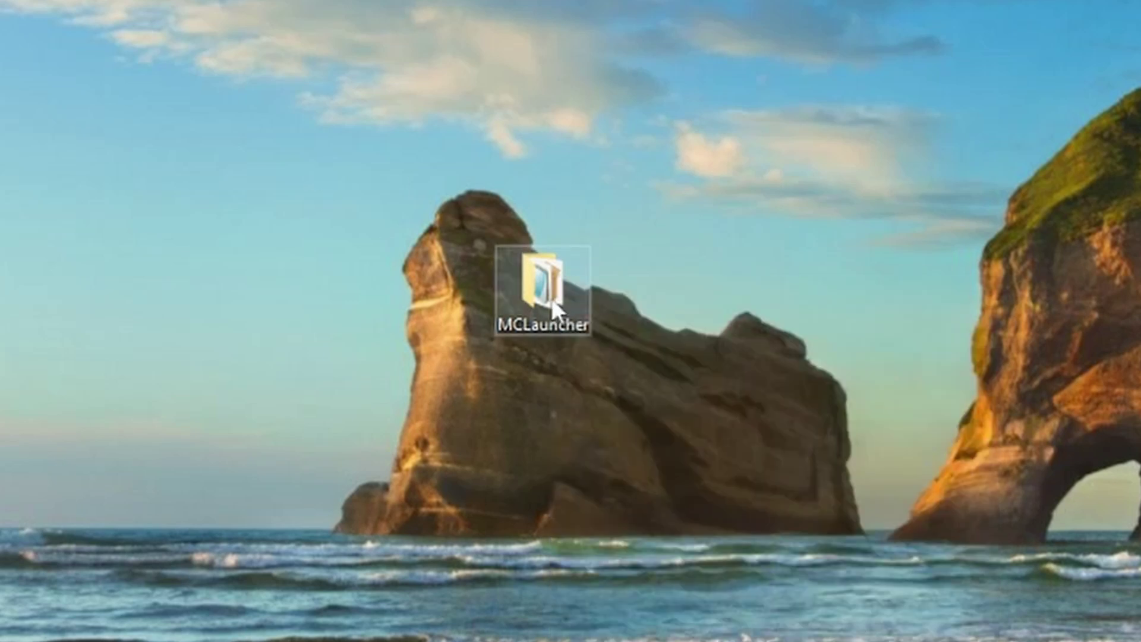
pyautogui.moveTo(565, 284)
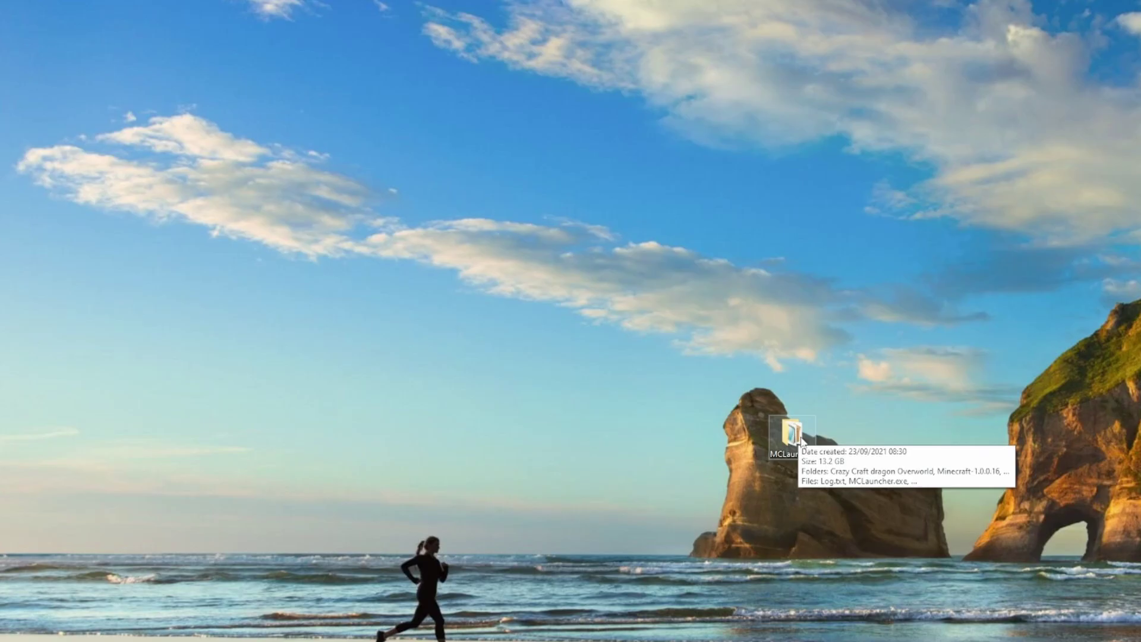
pyautogui.doubleClick(561, 296)
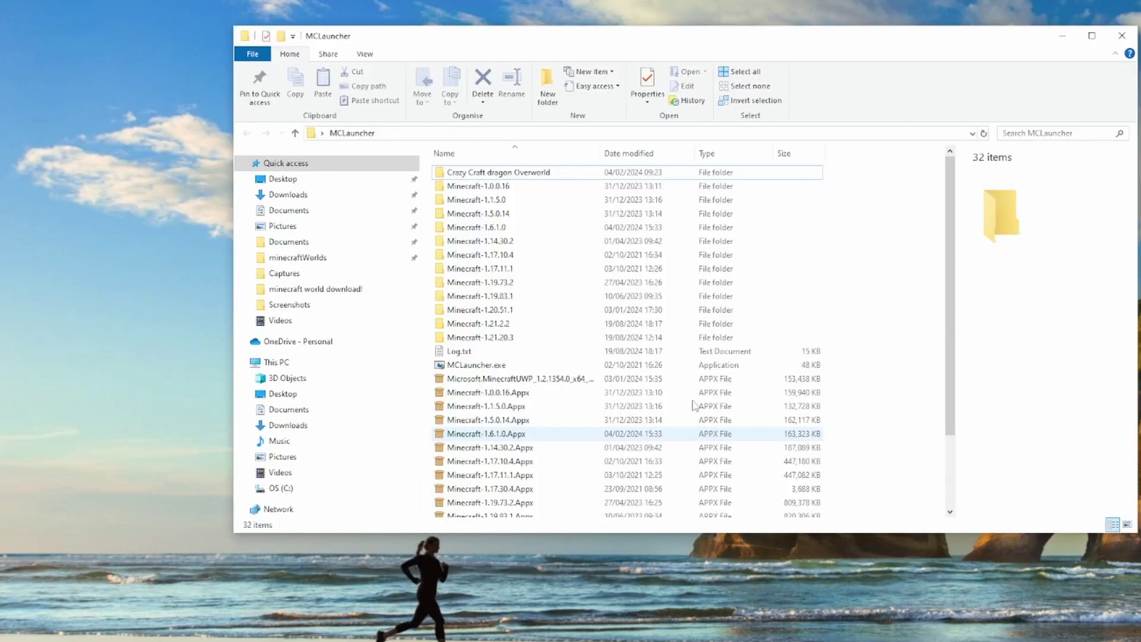
pyautogui.scroll(-3, 505, 332)
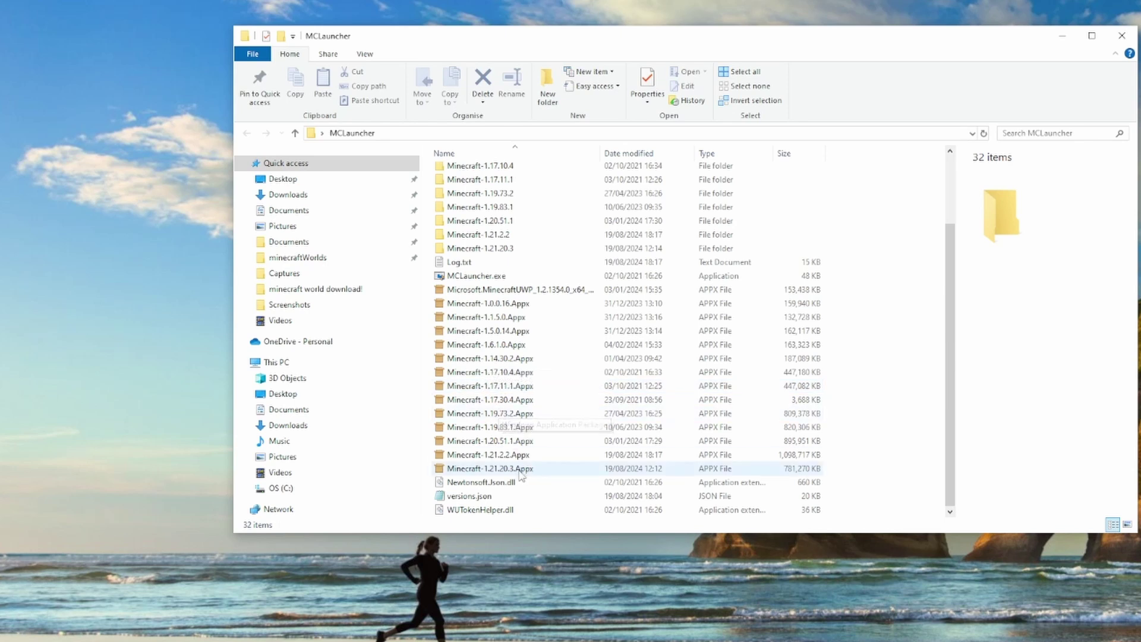
pyautogui.scroll(3, 505, 505)
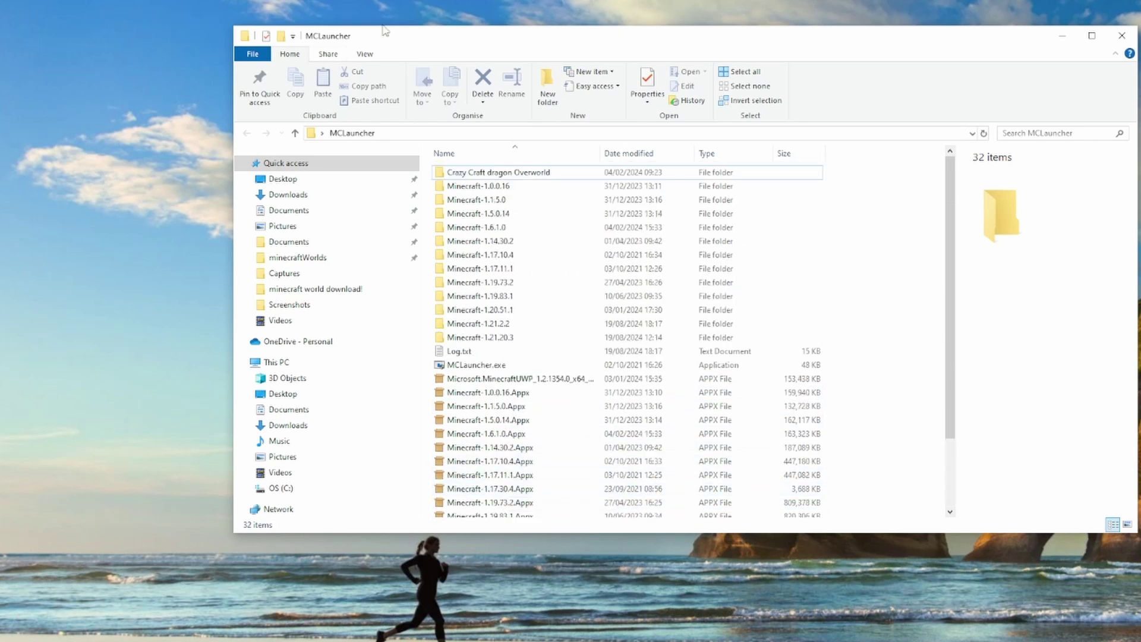
# - Run MCLauncher.exe and show the version manager full screen with the folder window out of the way
pyautogui.click(478, 364)
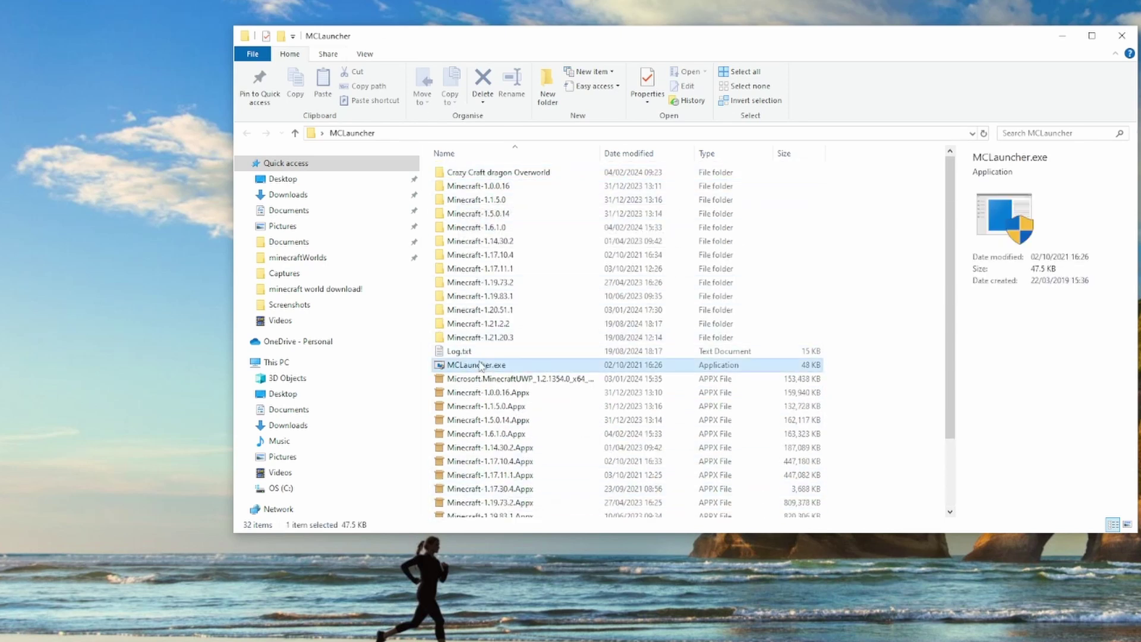
pyautogui.doubleClick(477, 364)
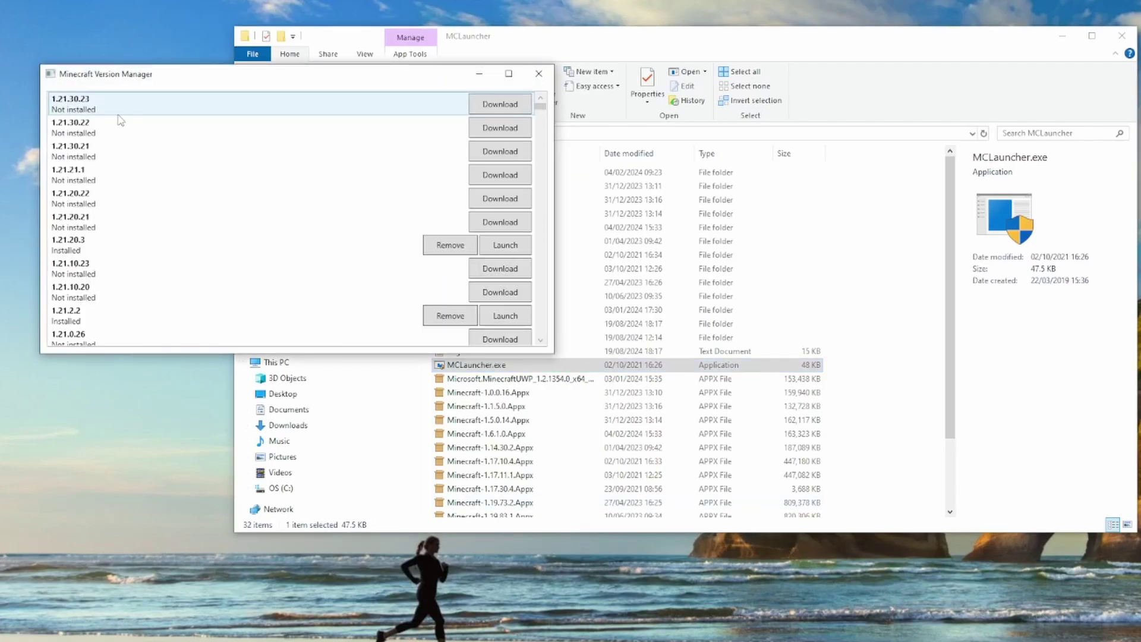
pyautogui.moveTo(183, 82); pyautogui.dragTo(727, 246)
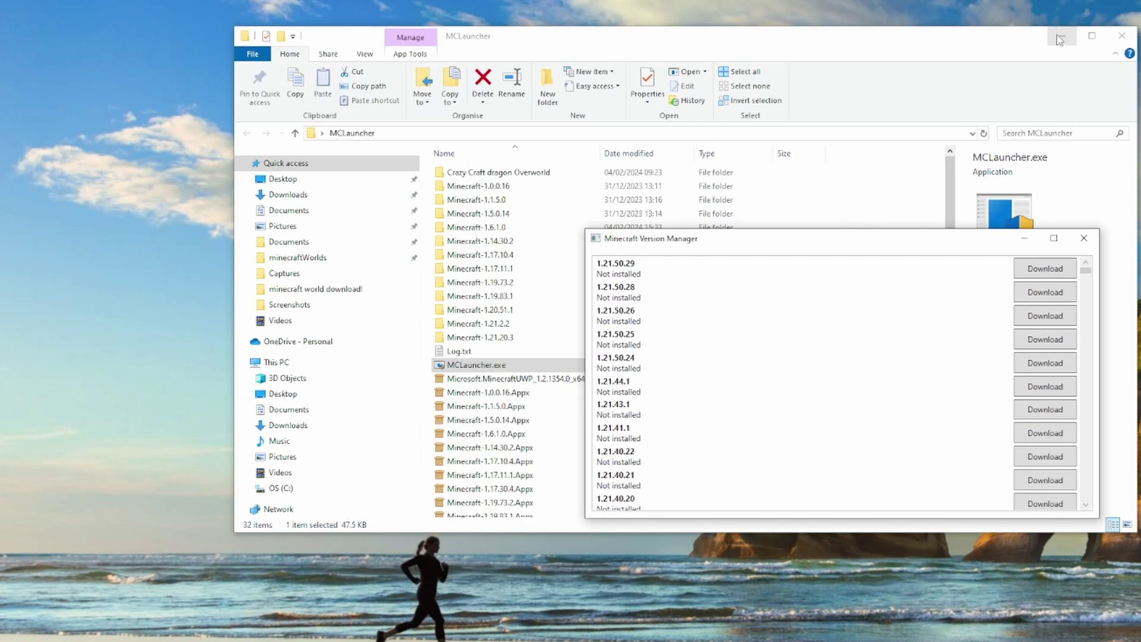
pyautogui.click(1128, 41)
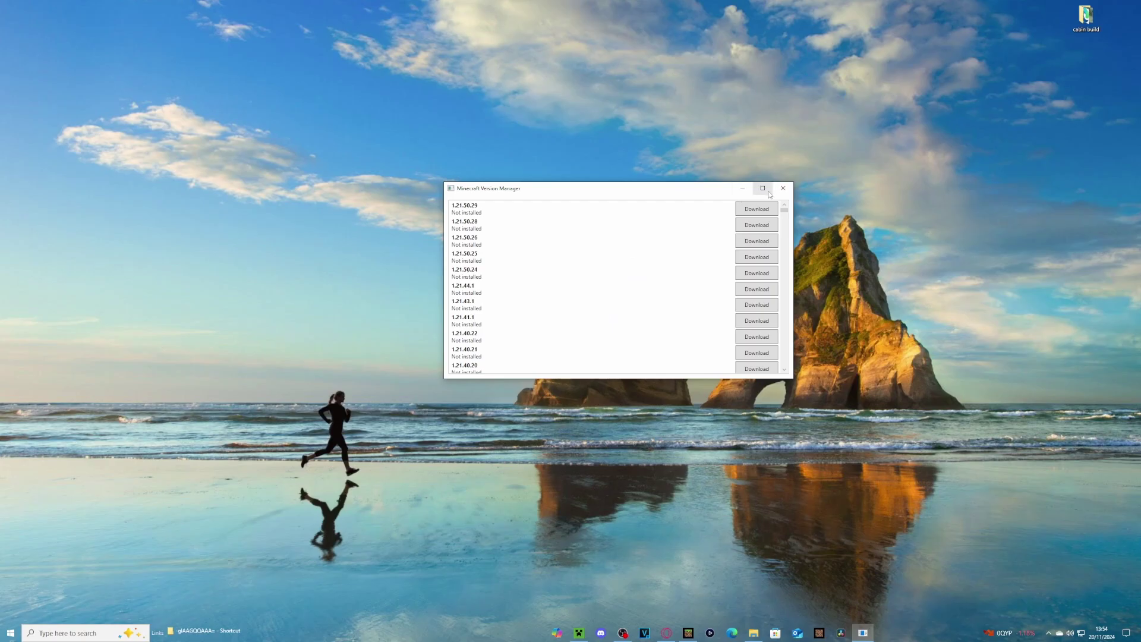
pyautogui.click(1054, 237)
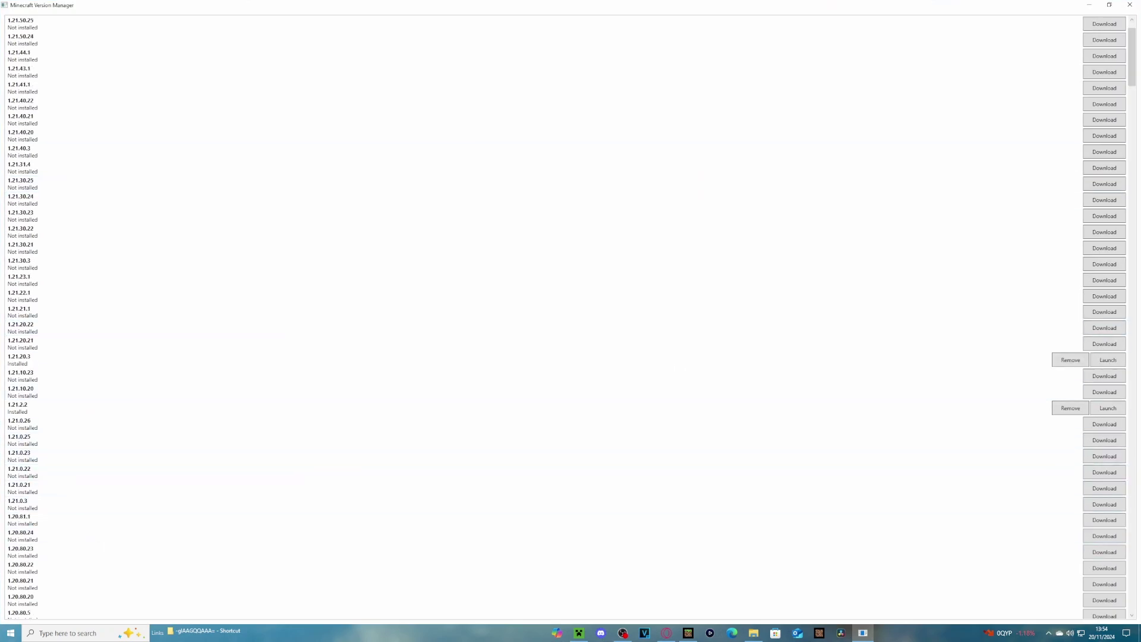
# - Try to download versions 0.13.0.0 and 0.13.1.0 from the oldest end of the version list
pyautogui.moveTo(1131, 44); pyautogui.dragTo(356, 466)
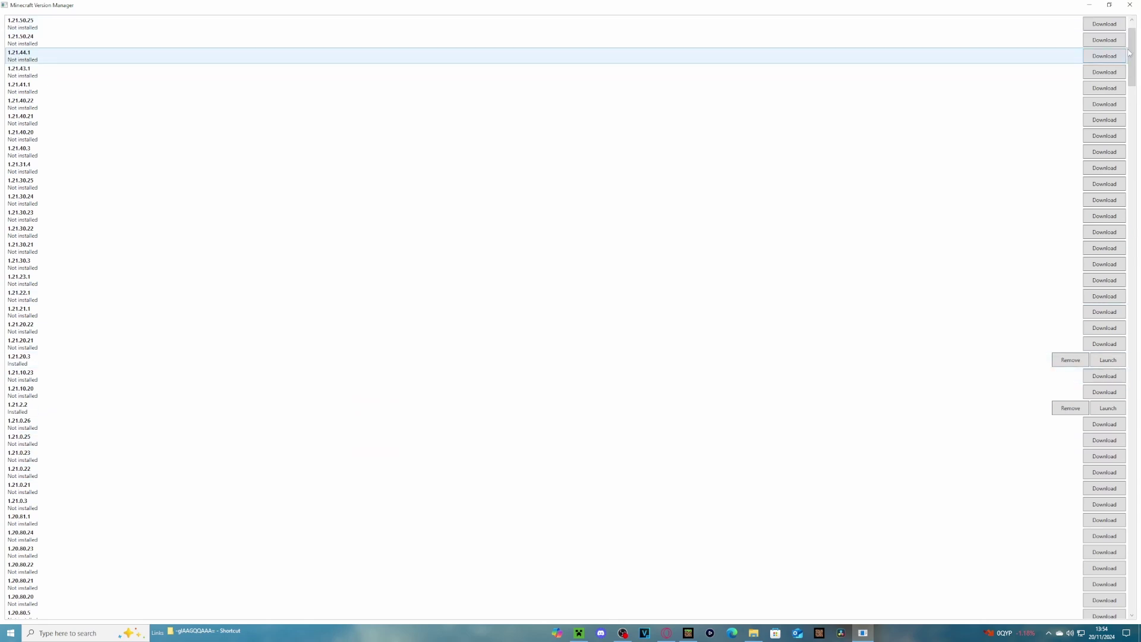
pyautogui.moveTo(1131, 62); pyautogui.dragTo(1105, 585)
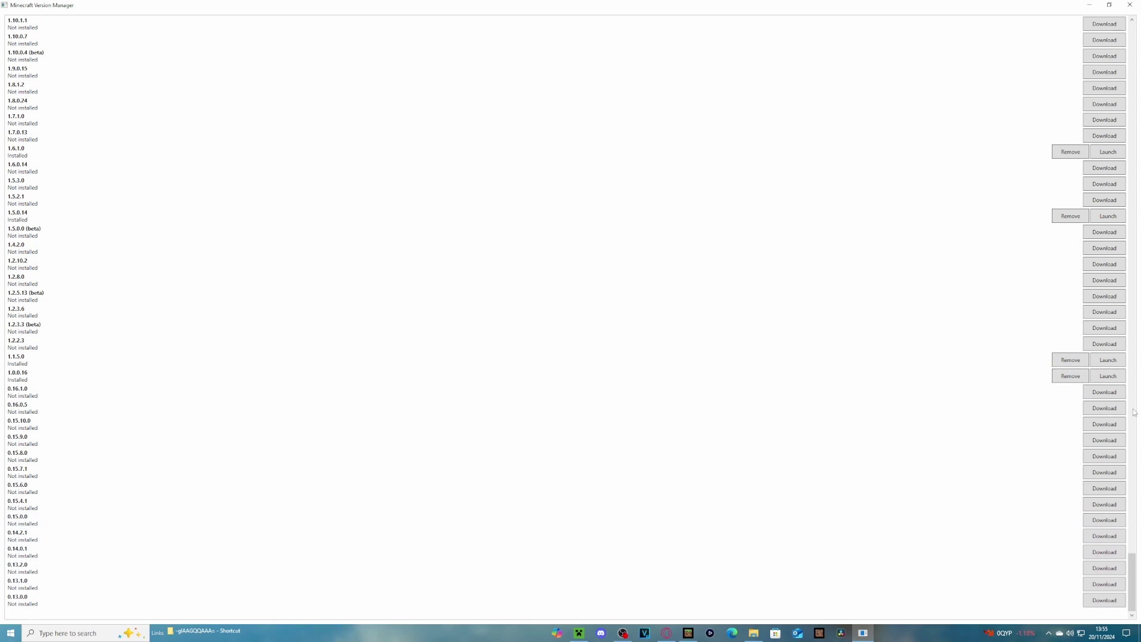
pyautogui.click(1093, 602)
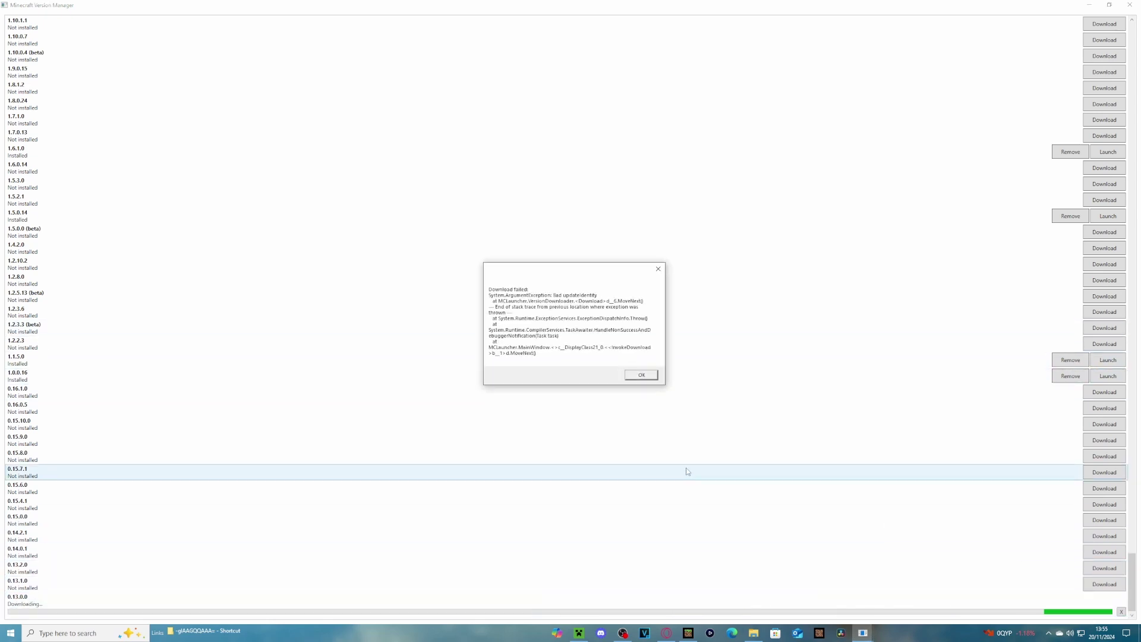
pyautogui.click(641, 375)
pyautogui.click(1103, 584)
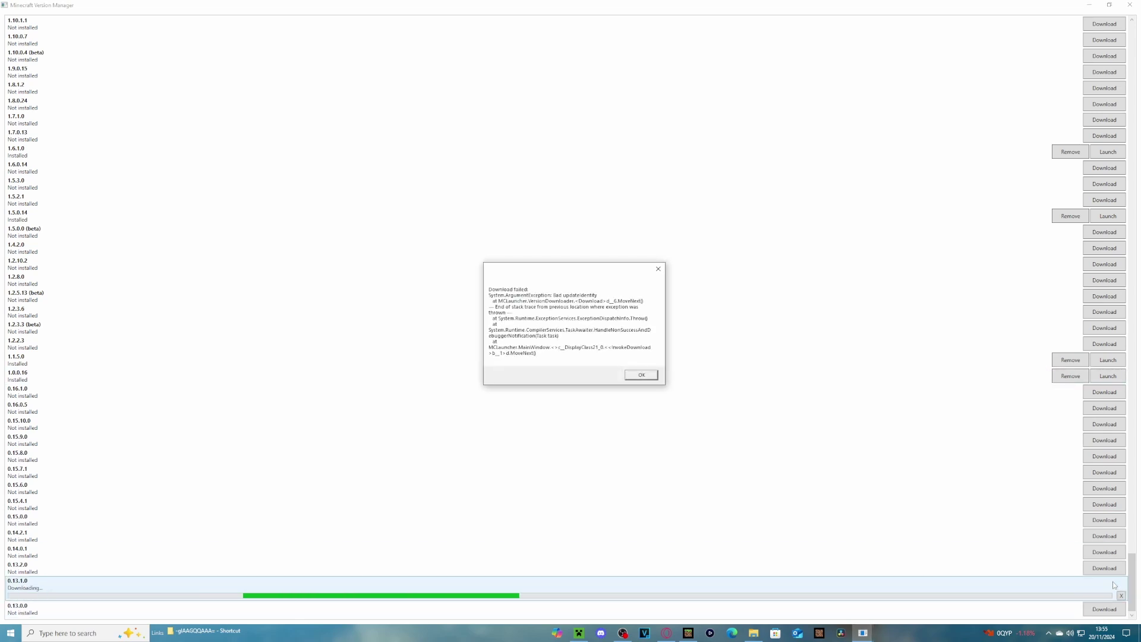
pyautogui.click(658, 269)
# - Download version 0.14.2.1 and restore the version manager to its smaller window
pyautogui.click(1104, 535)
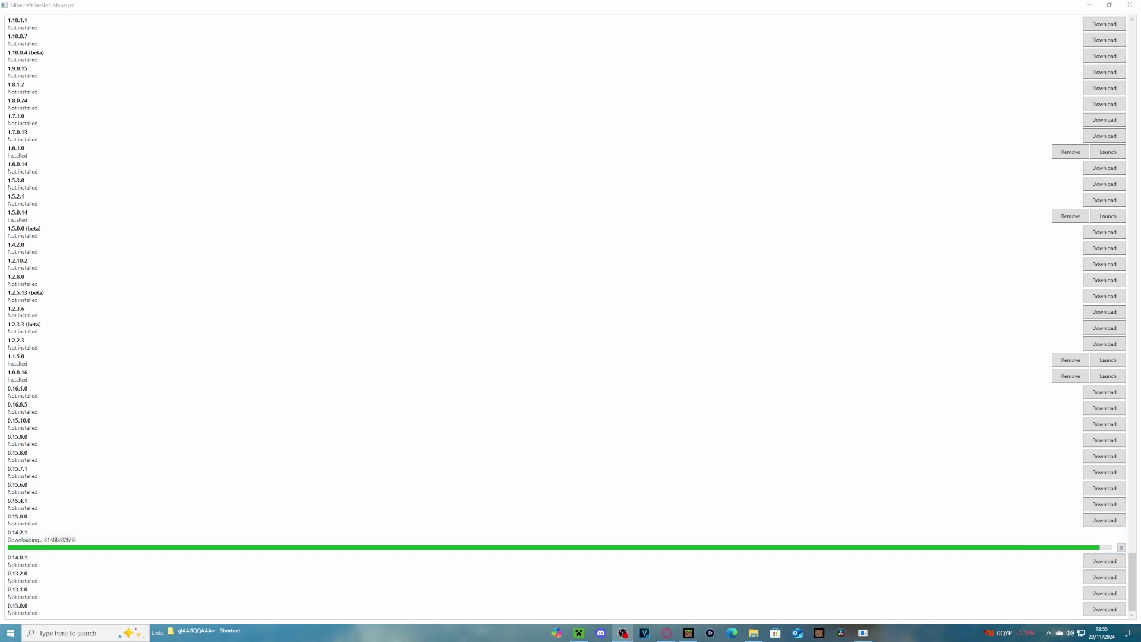
pyautogui.click(1109, 6)
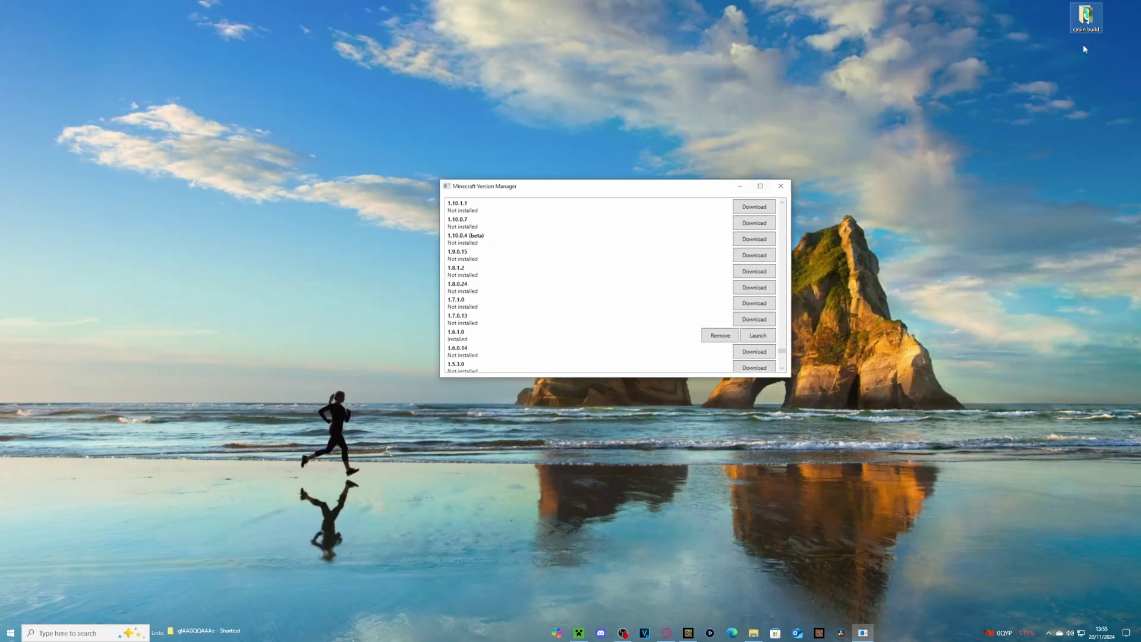
pyautogui.click(761, 189)
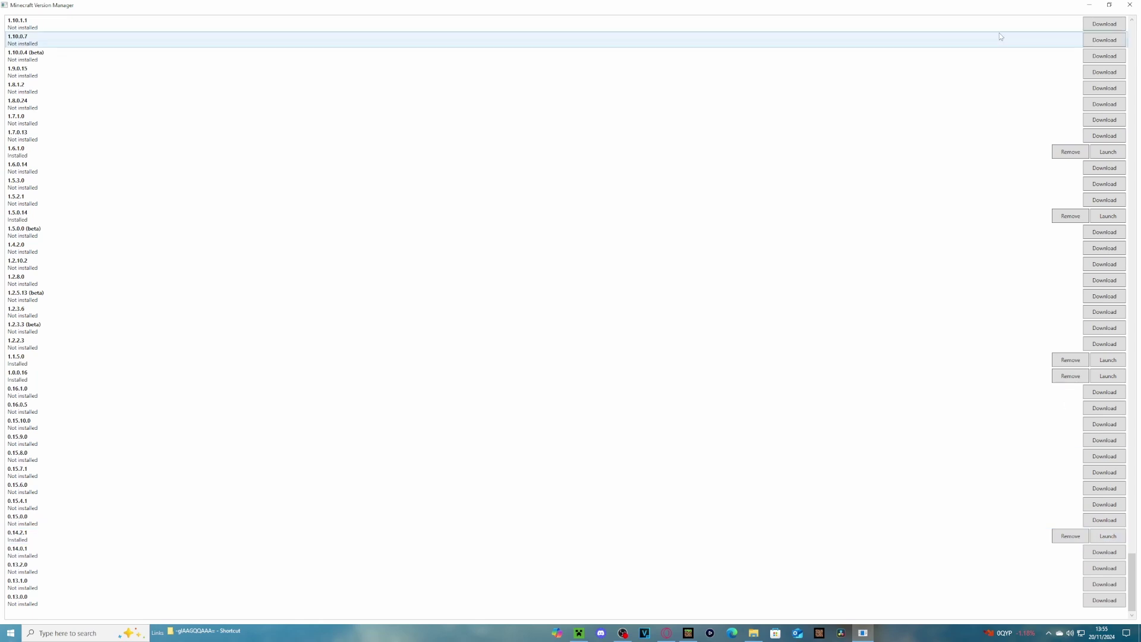
pyautogui.click(1109, 4)
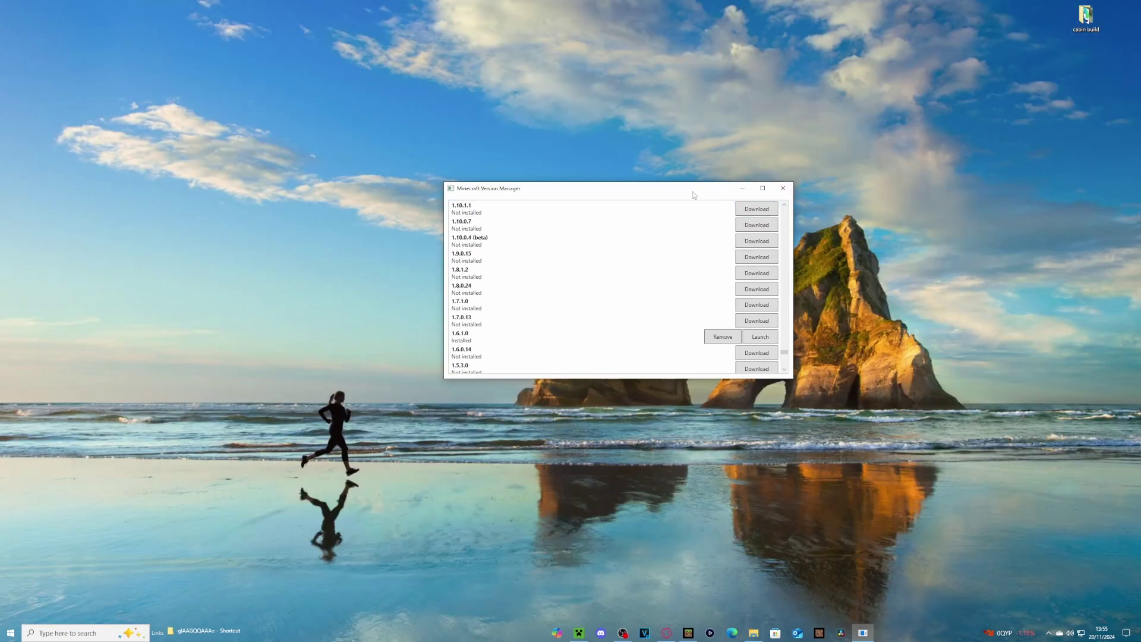
# - Reopen the MCLauncher folder beside the version manager and bring version 0.14.2.1 in the list into view
pyautogui.moveTo(692, 191); pyautogui.dragTo(402, 163)
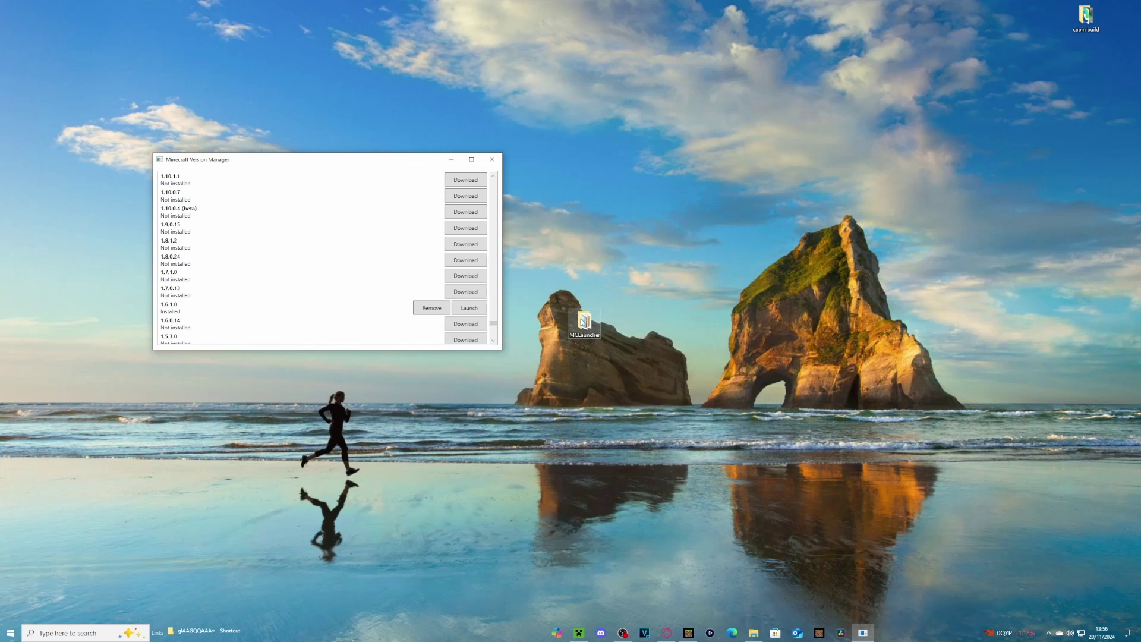
pyautogui.doubleClick(584, 321)
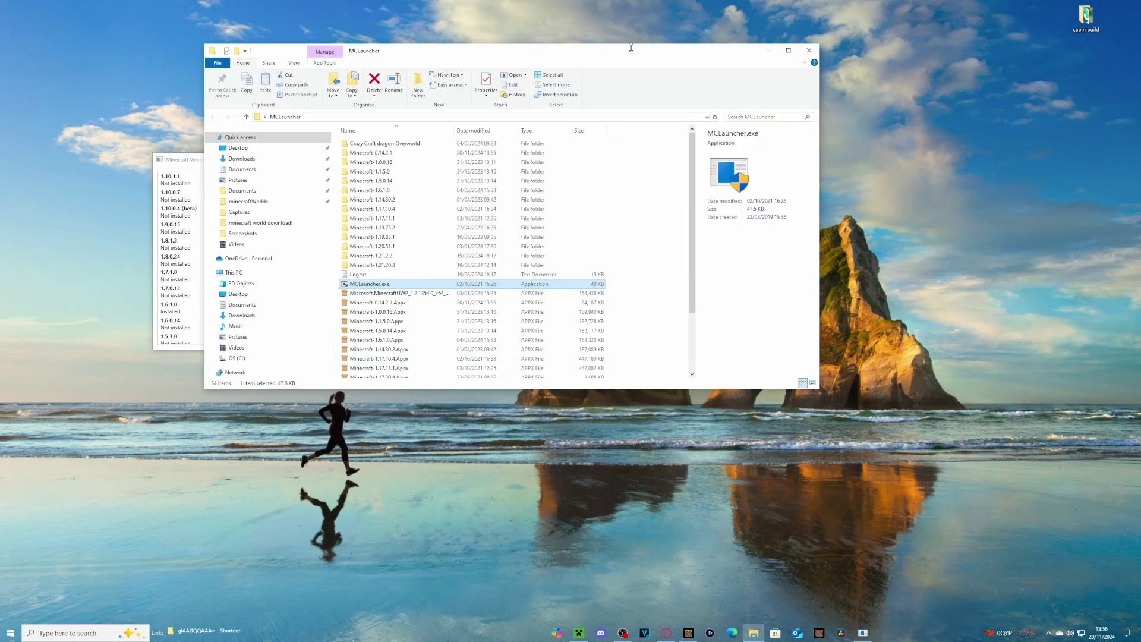
pyautogui.moveTo(630, 47); pyautogui.dragTo(892, 41)
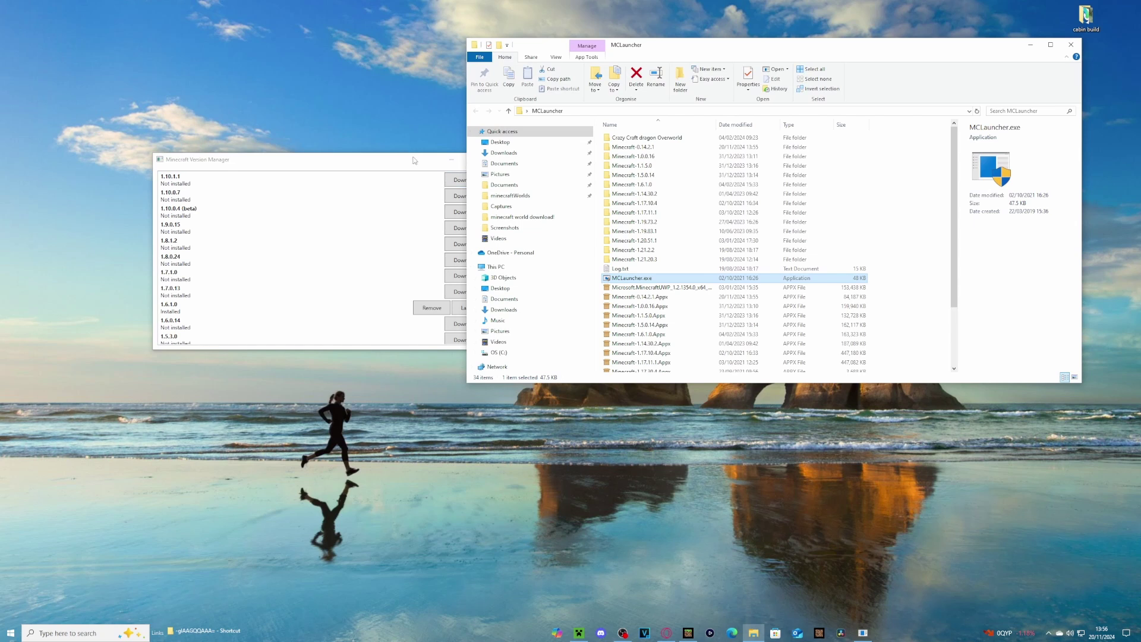
pyautogui.moveTo(414, 160); pyautogui.dragTo(360, 136)
pyautogui.scroll(-10, 300, 249)
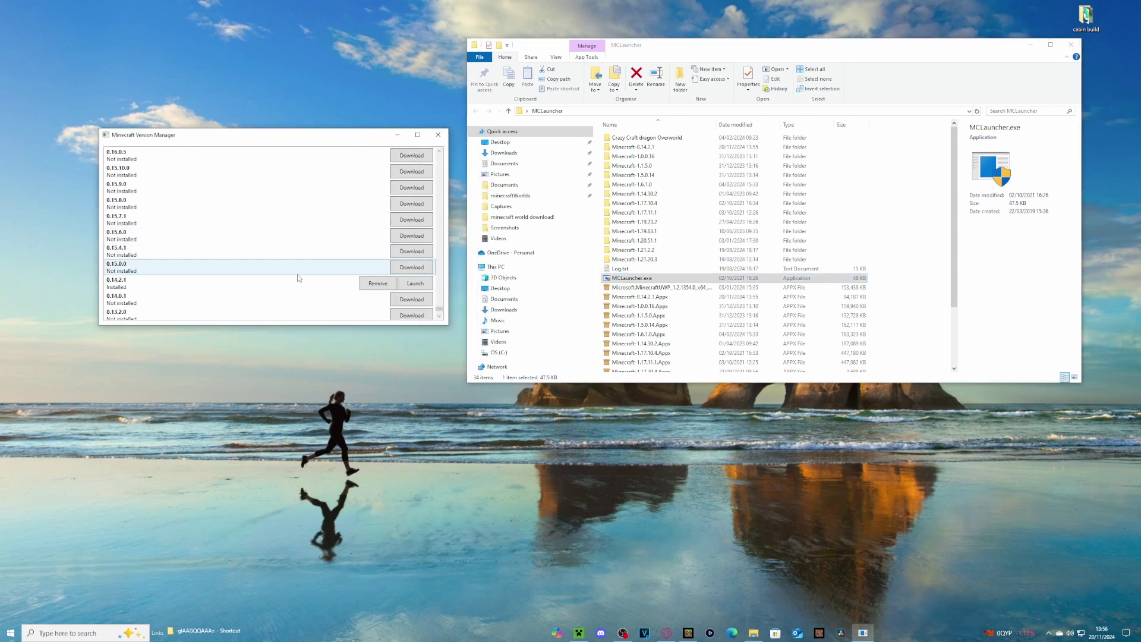
pyautogui.scroll(-3, 298, 278)
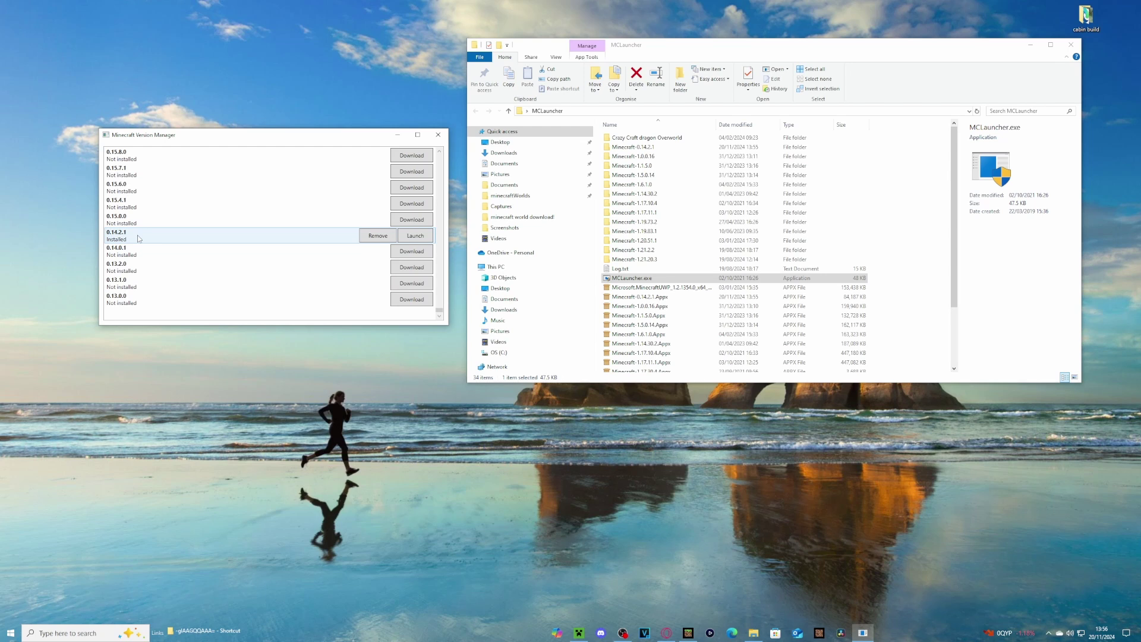
# - Reinstall Minecraft from Minecraft-0.14.2.1.Appx over the newer version, closing the running Minecraft game
pyautogui.doubleClick(656, 297)
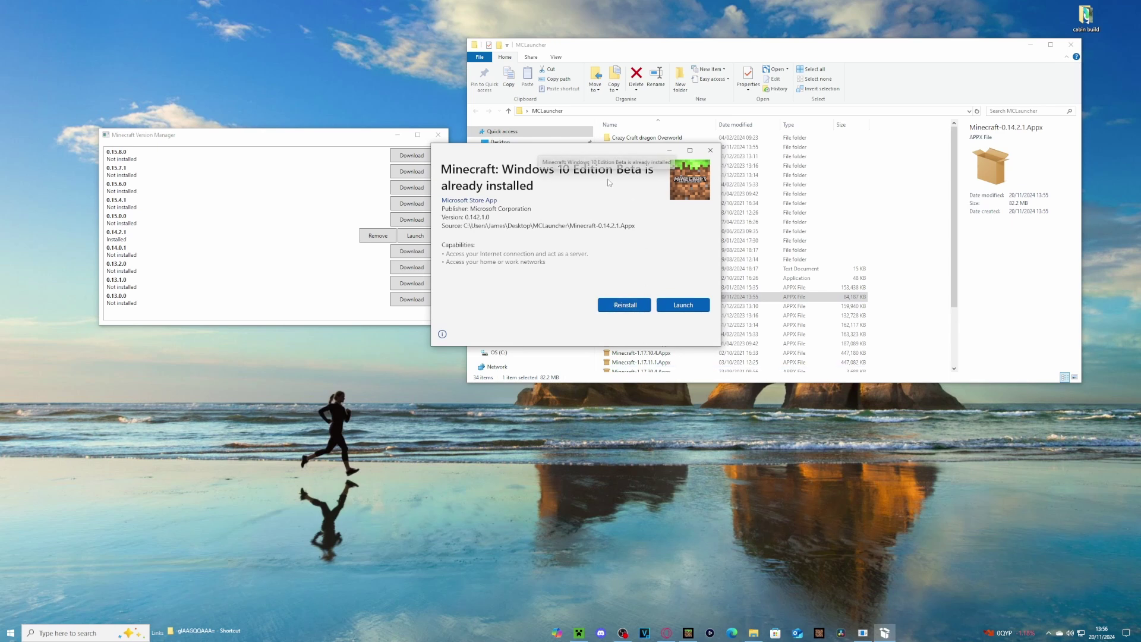
pyautogui.click(622, 308)
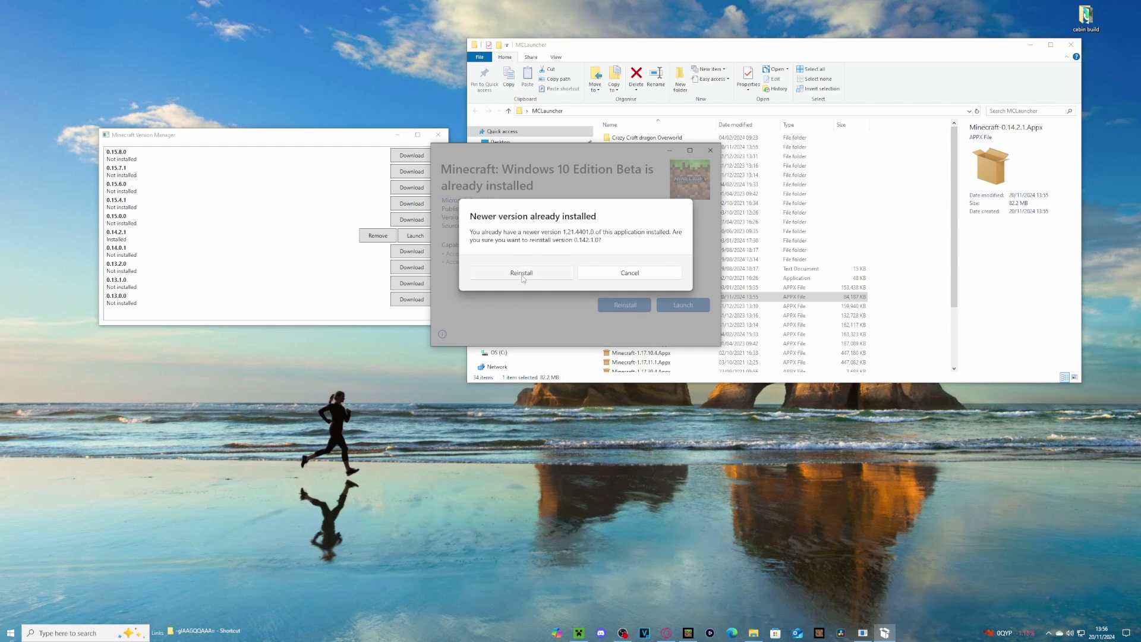
pyautogui.click(519, 275)
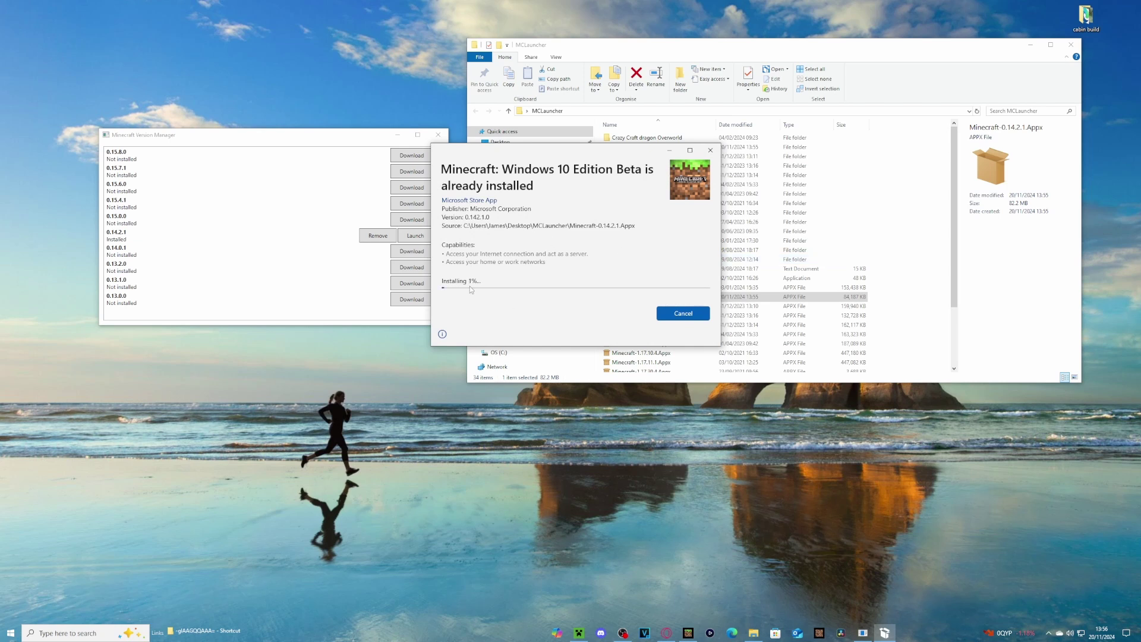
pyautogui.moveTo(687, 633)
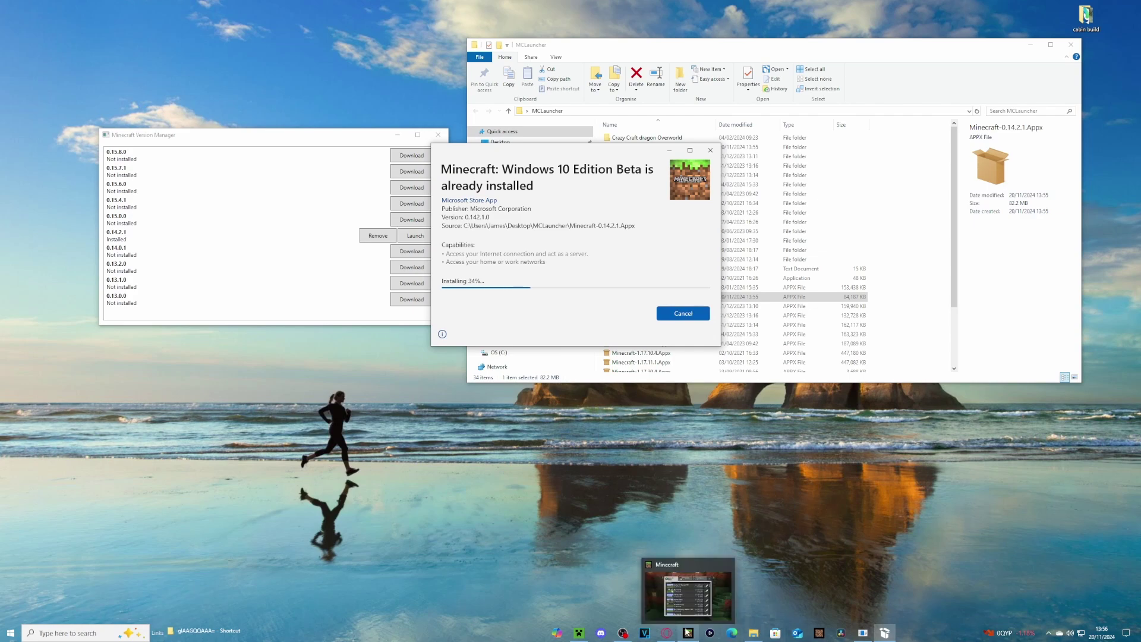
pyautogui.click(731, 570)
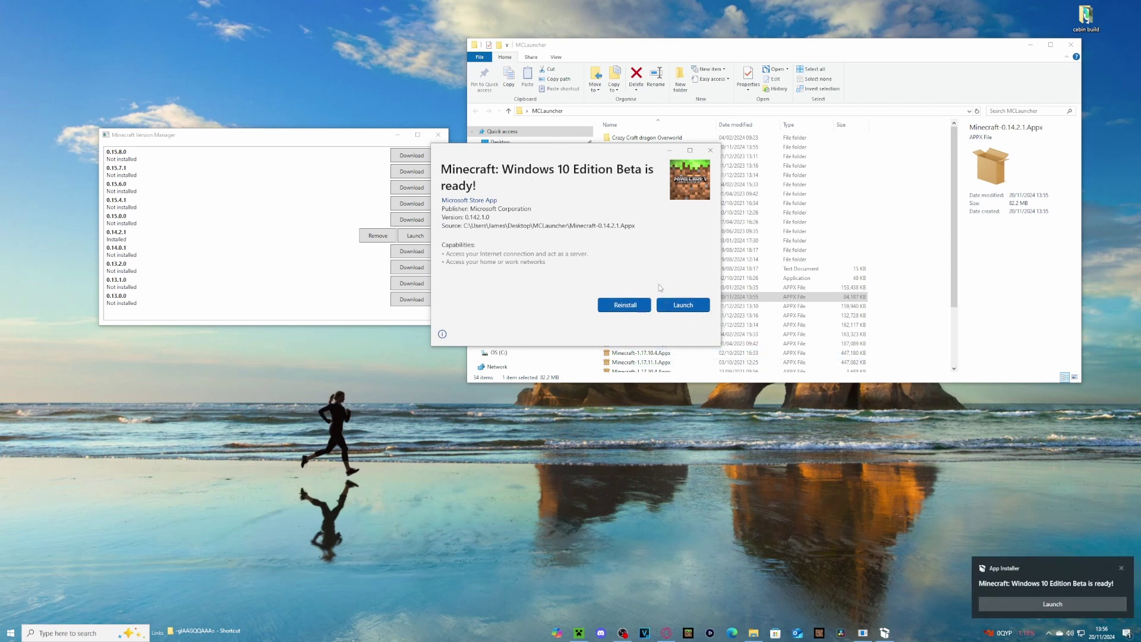
# - Launch the installed Minecraft: Windows 10 Edition Beta and open its list of saved worlds
pyautogui.click(676, 305)
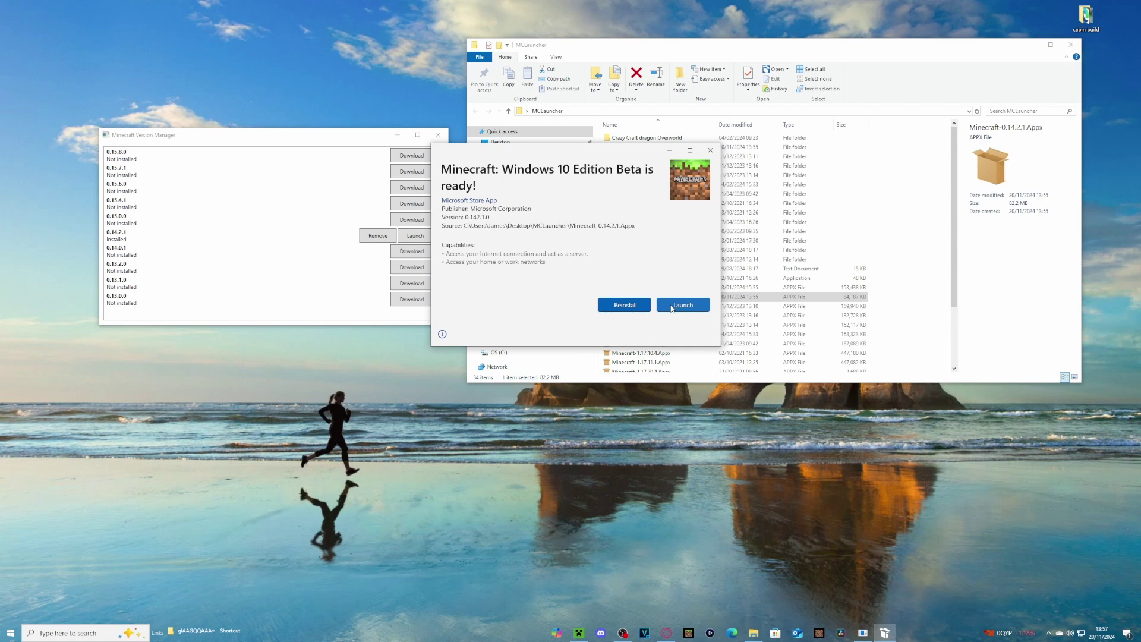
pyautogui.click(672, 306)
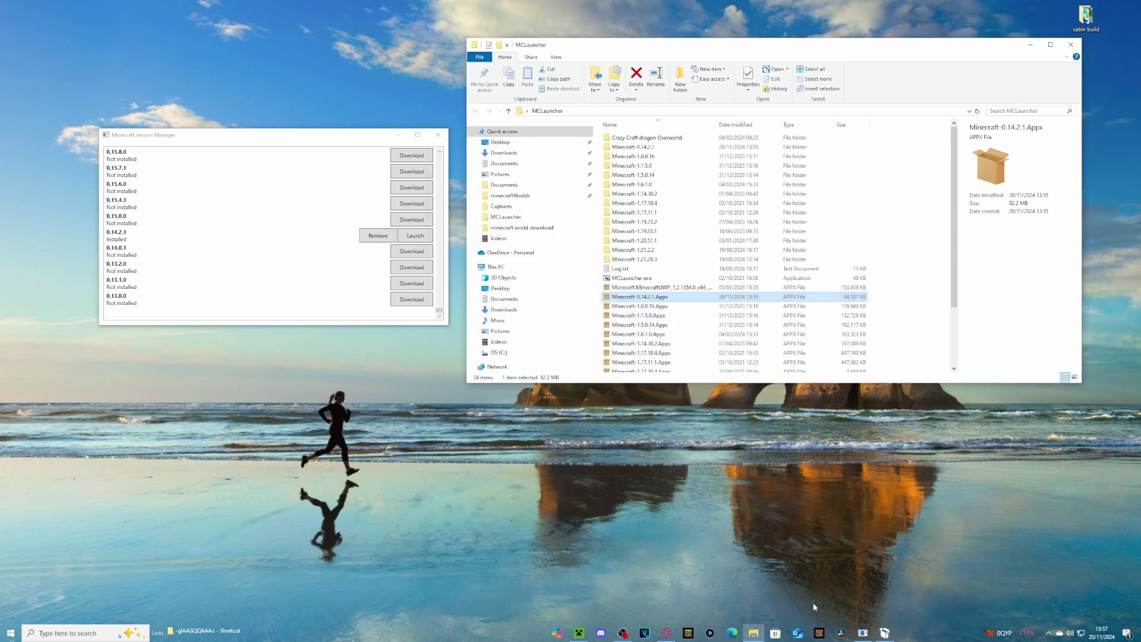
pyautogui.click(884, 632)
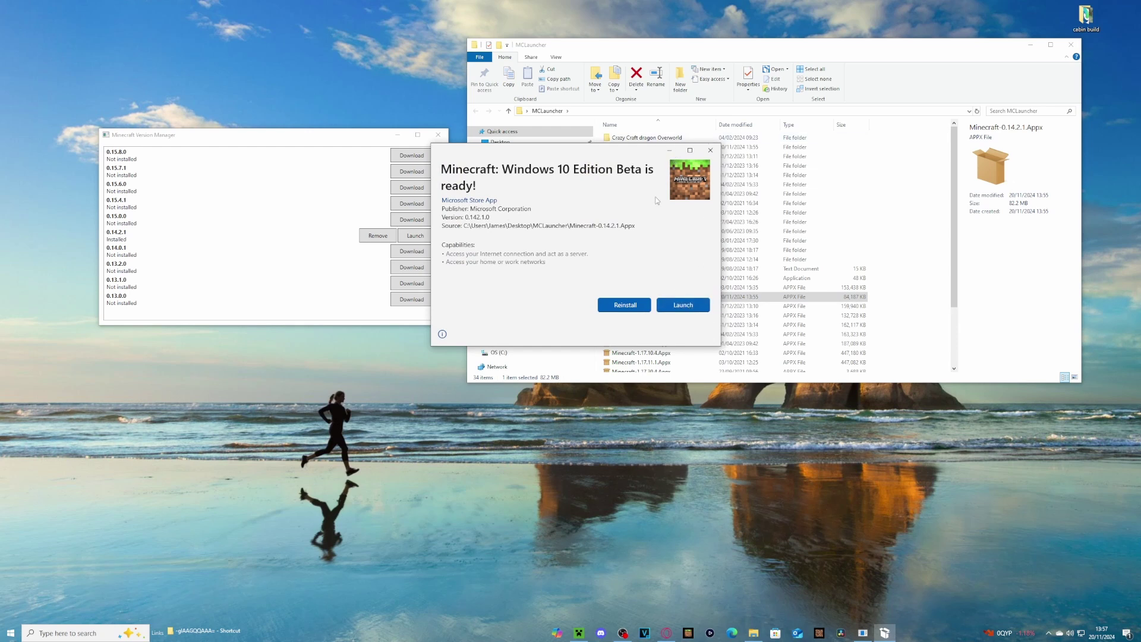
pyautogui.click(668, 152)
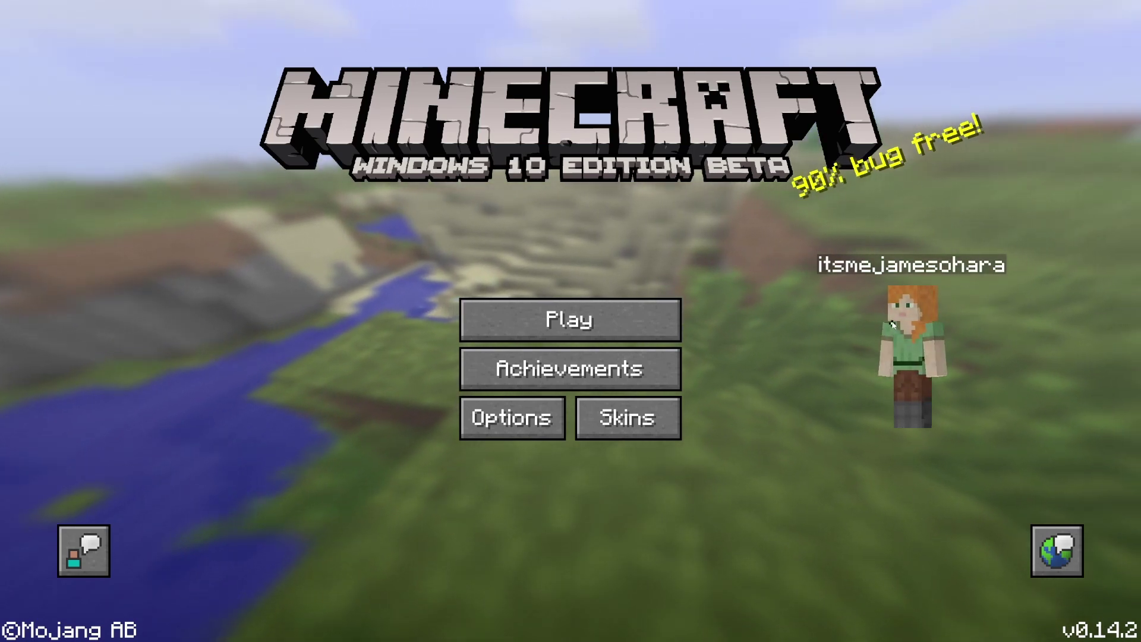
pyautogui.click(582, 319)
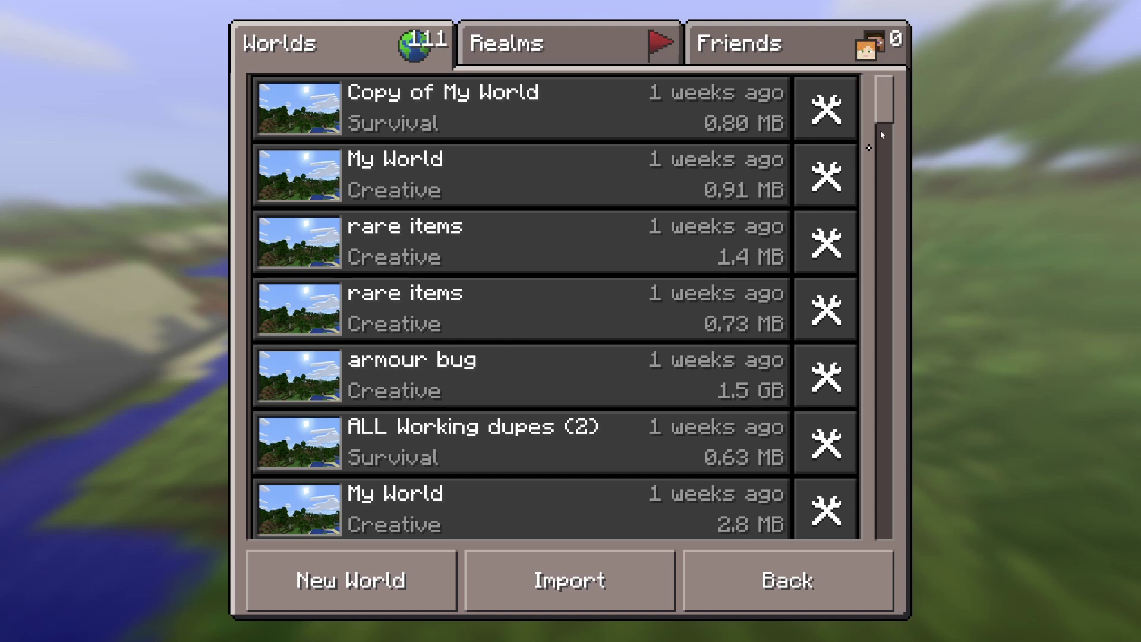
# - Browse the saved worlds and try to load the Creative world My World, second in the list
pyautogui.scroll(-5, 885, 143)
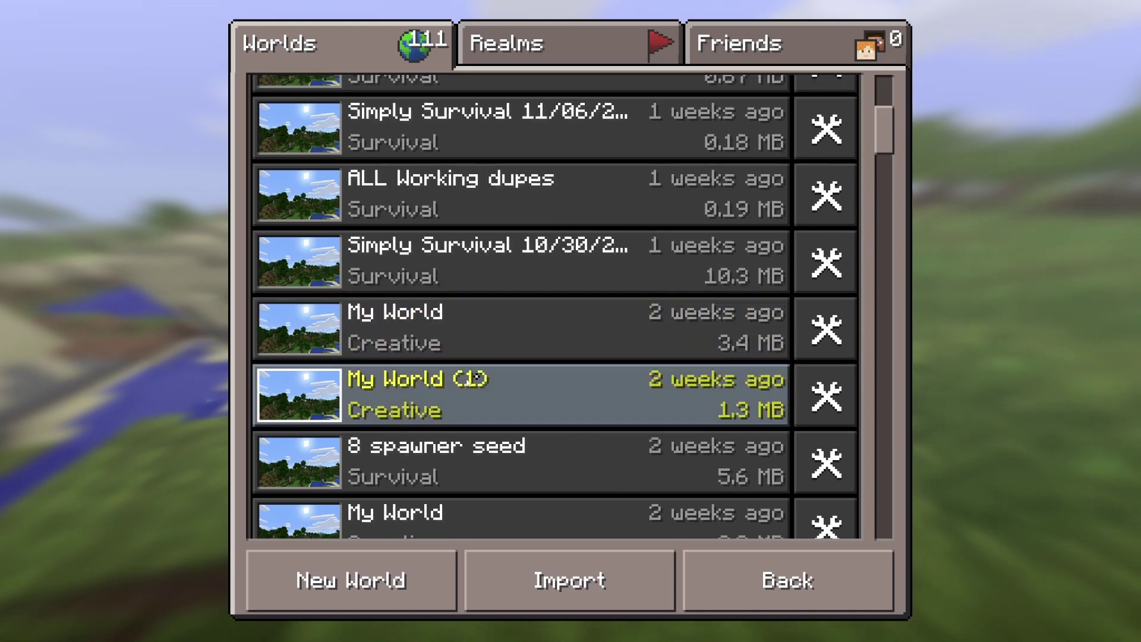
pyautogui.scroll(5, 395, 463)
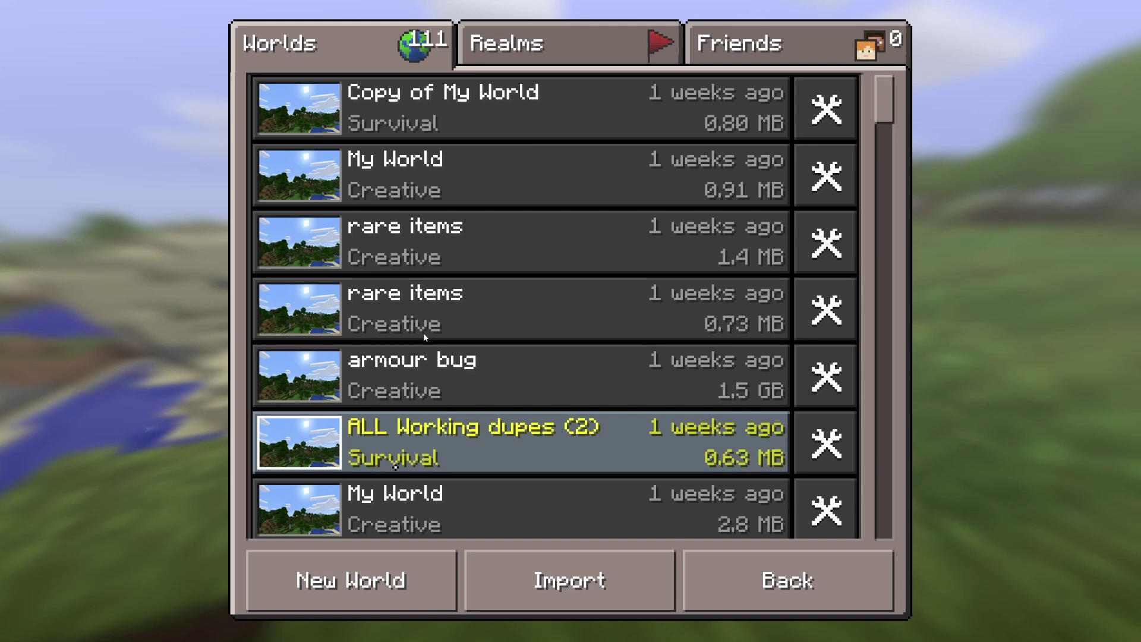
pyautogui.click(348, 192)
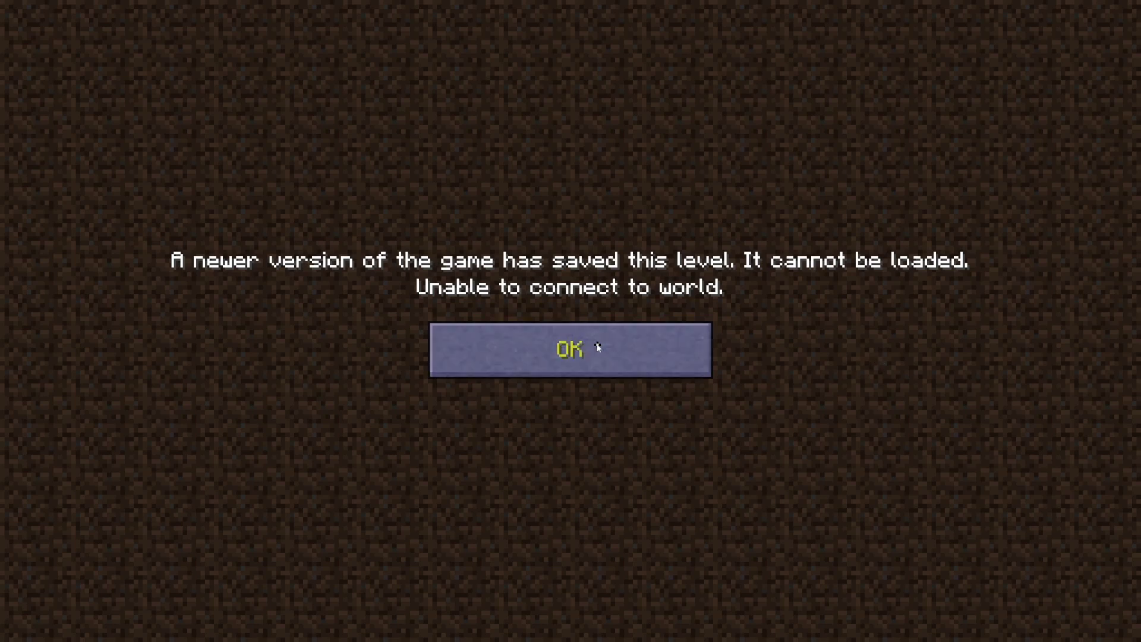
pyautogui.click(523, 324)
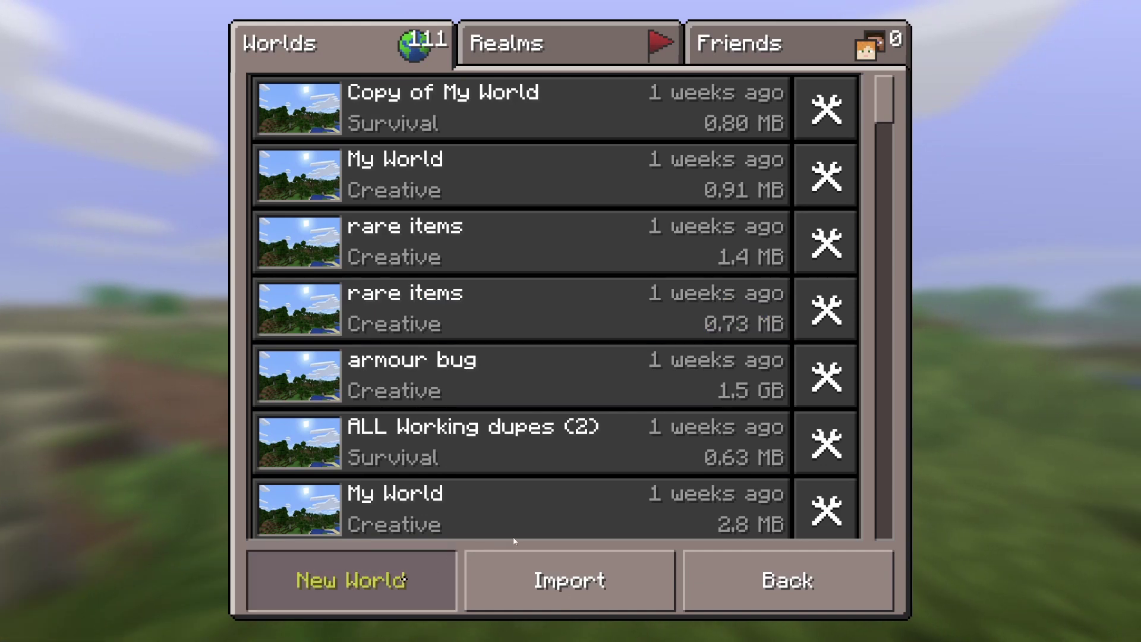
# - Create a new Creative world named My World and equip the cobblestone in the hotbar
pyautogui.click(403, 579)
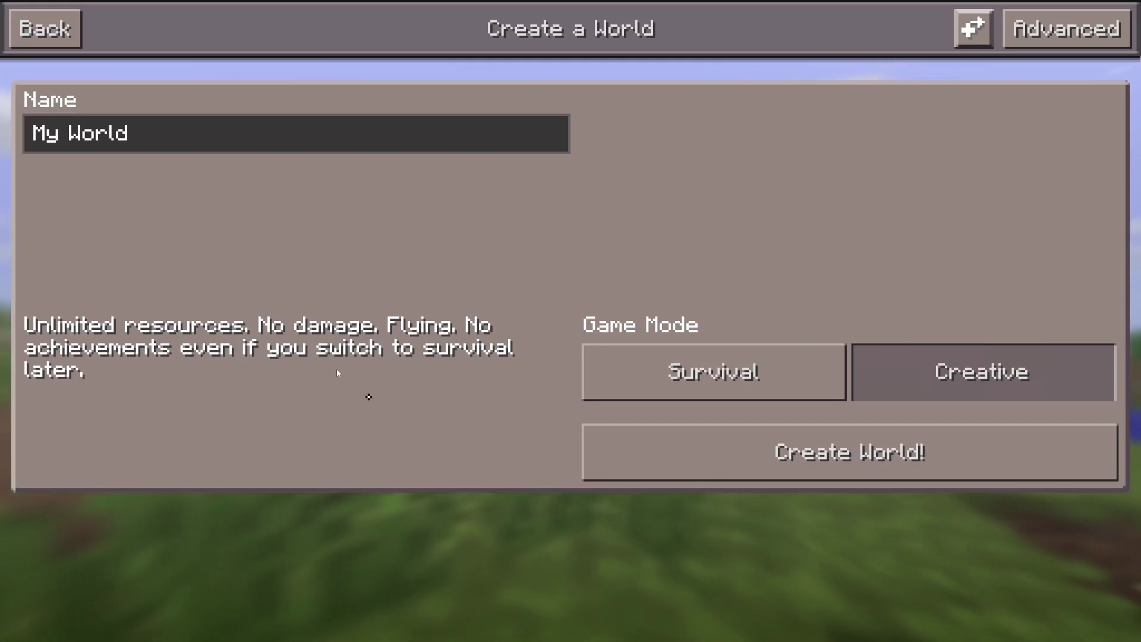
pyautogui.click(217, 129)
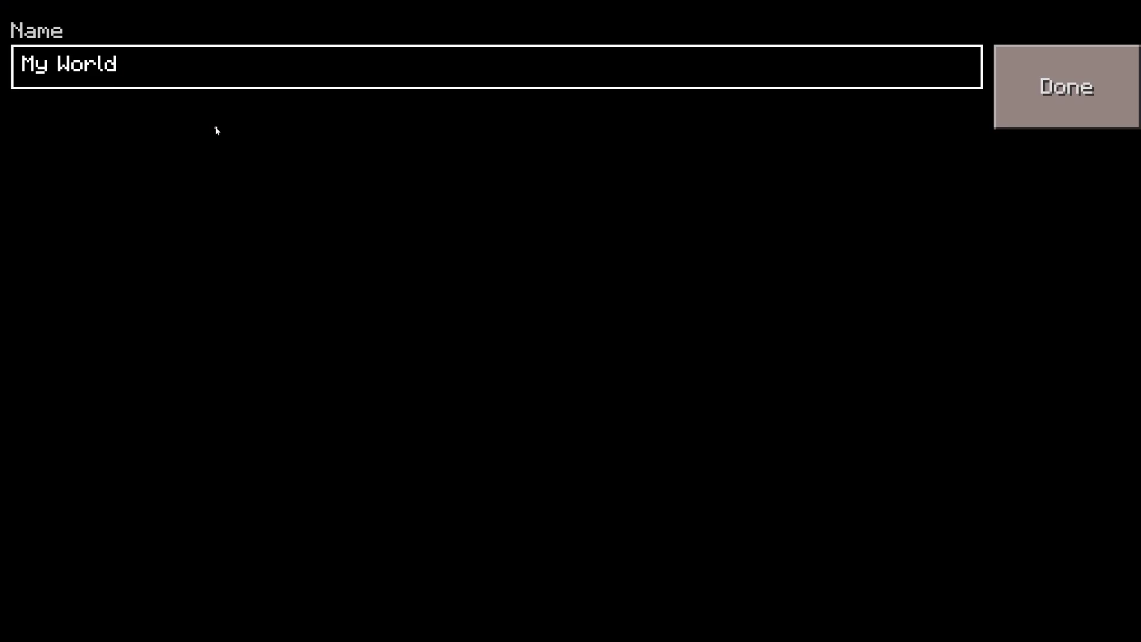
pyautogui.click(1000, 94)
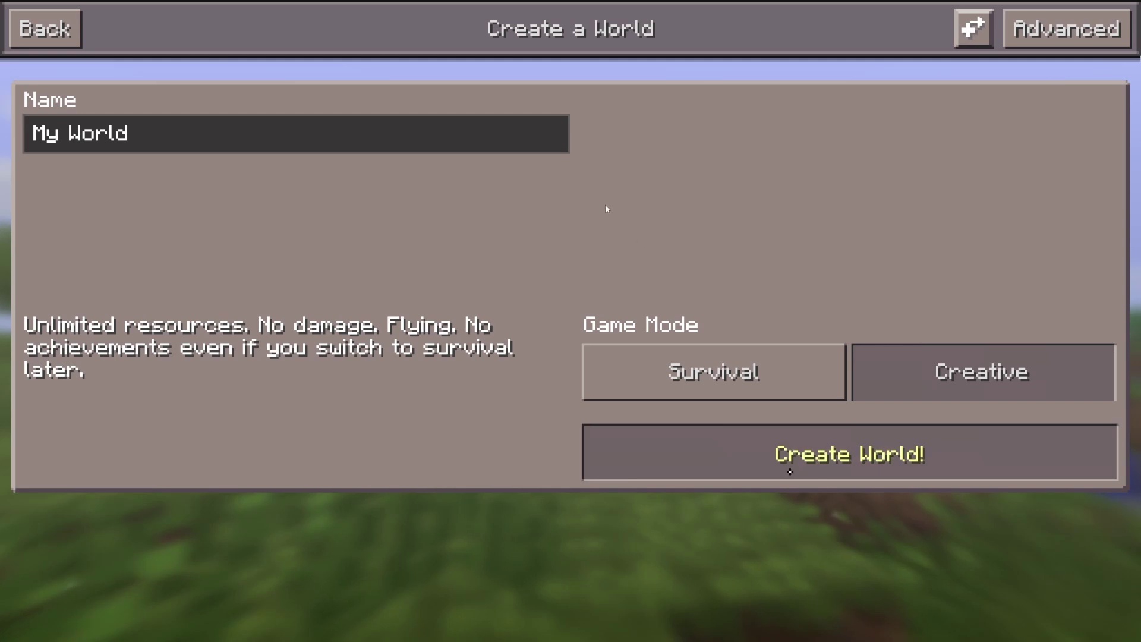
pyautogui.click(789, 471)
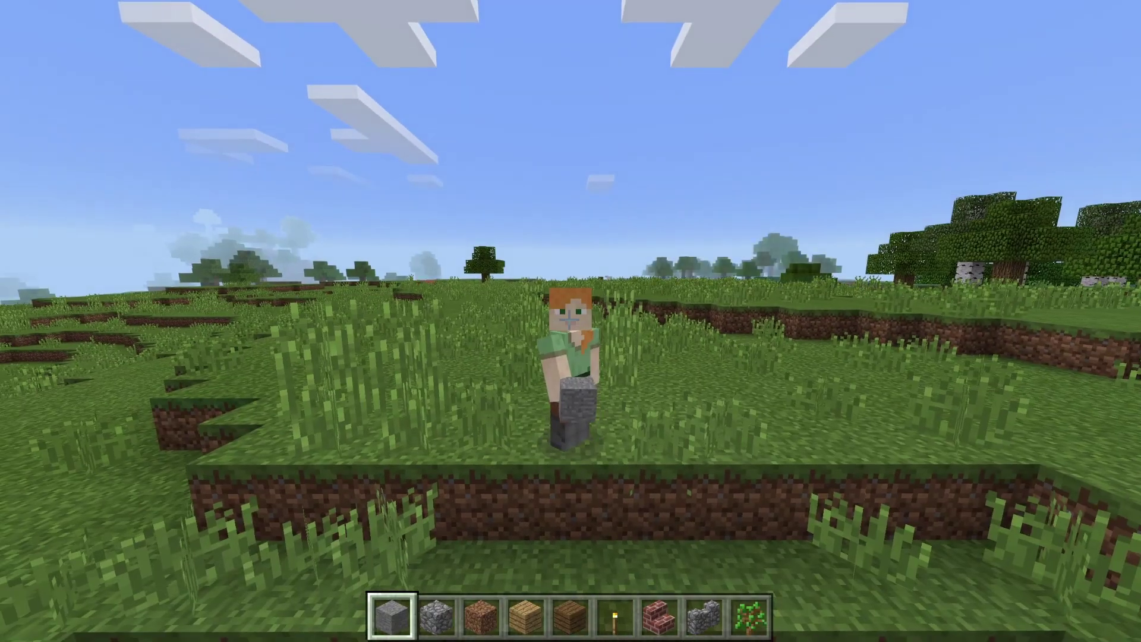
pyautogui.press('2')
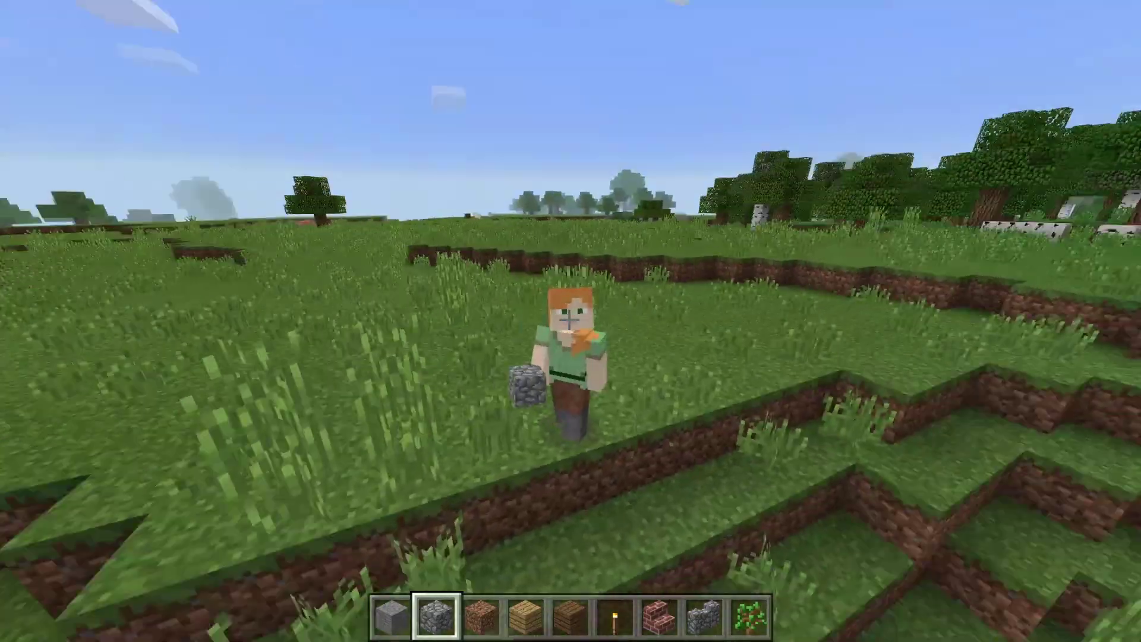
# - Review the Game, Controls and Graphics options of the running world and return to the game
pyautogui.press('Escape')
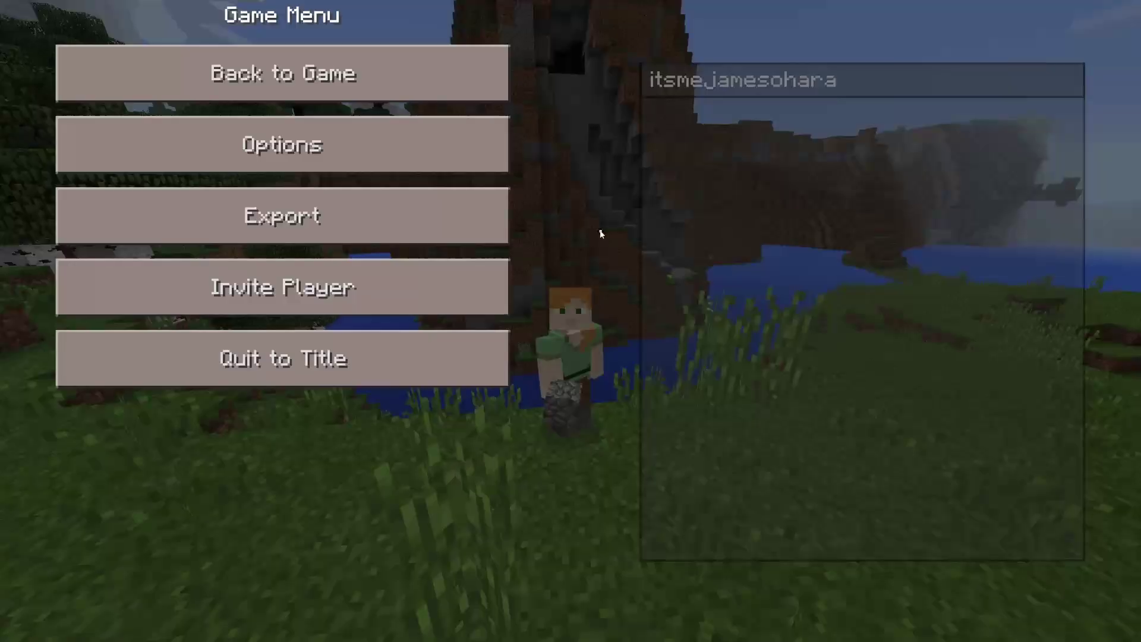
pyautogui.click(348, 156)
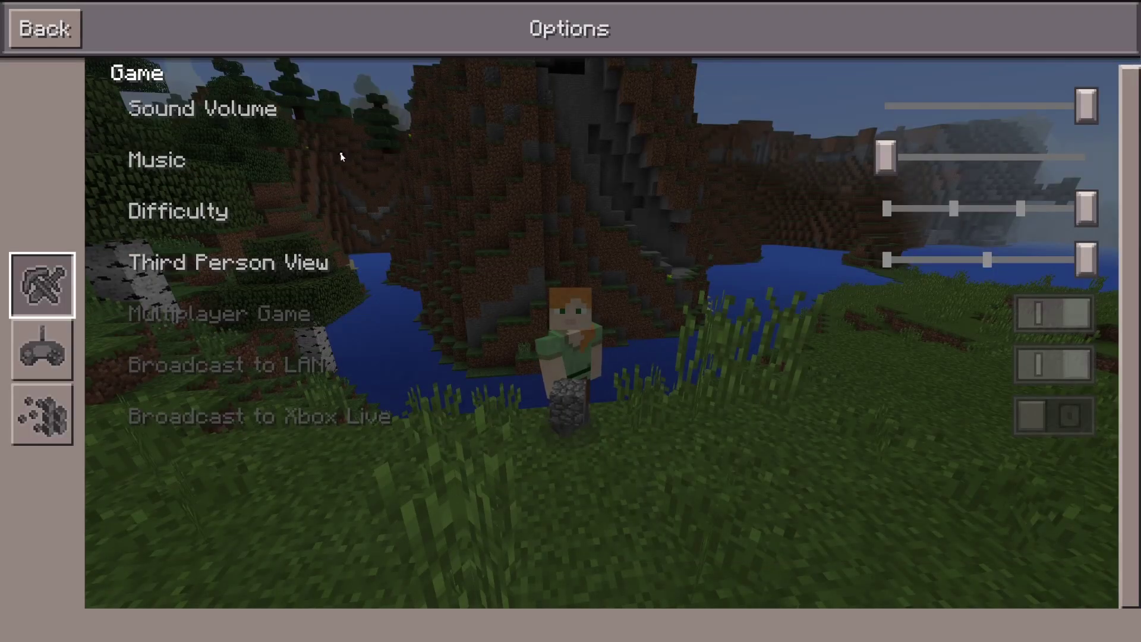
pyautogui.click(63, 354)
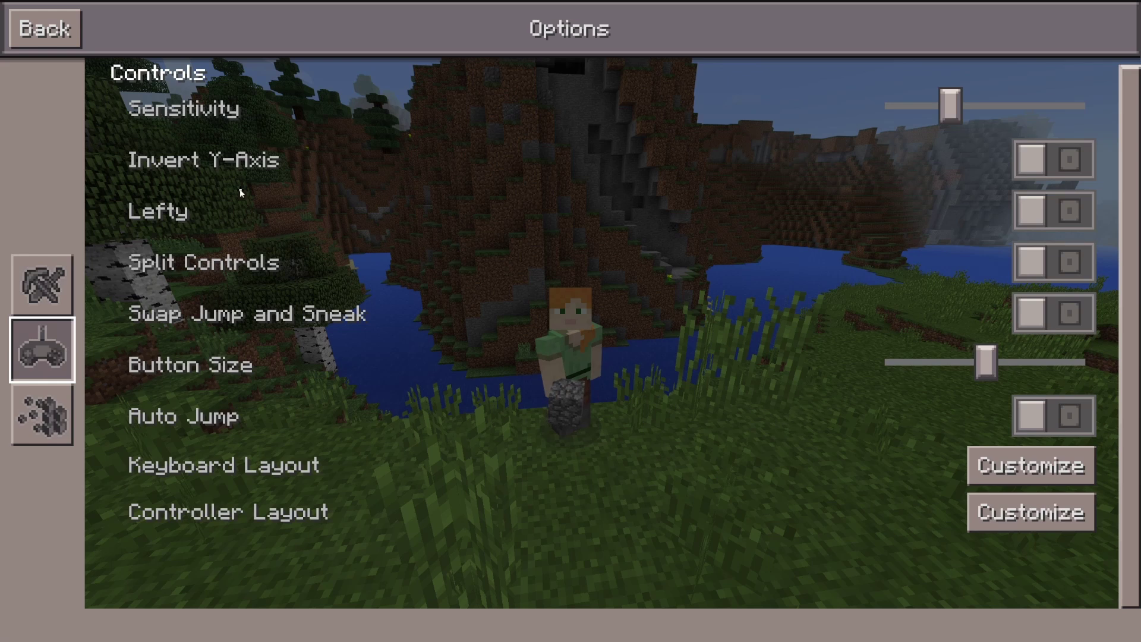
pyautogui.click(49, 404)
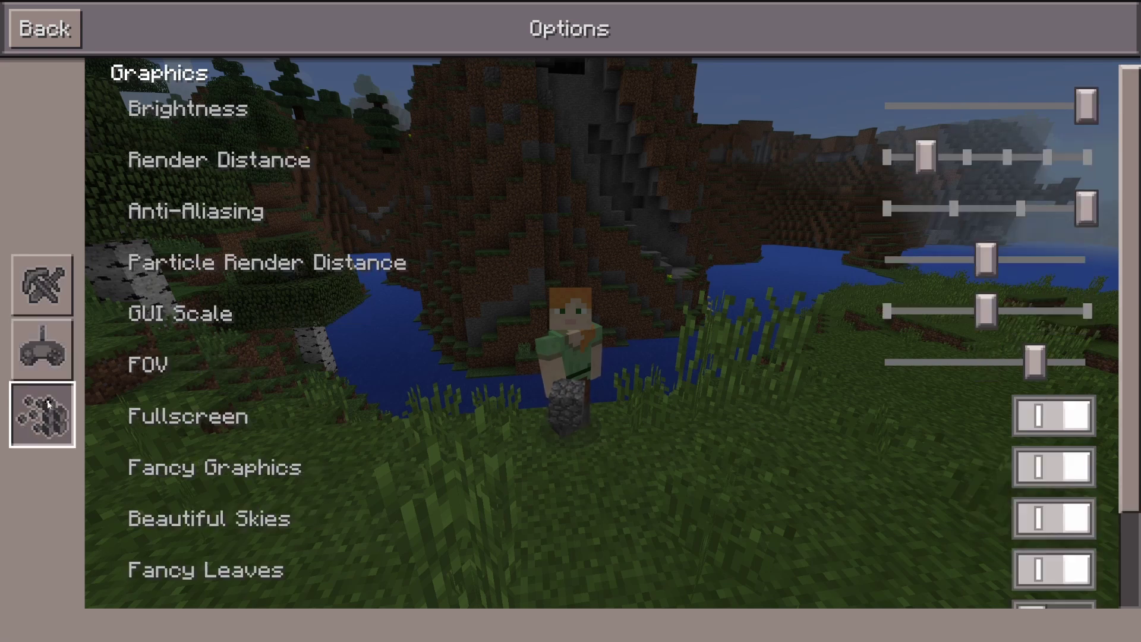
pyautogui.press('Escape')
pyautogui.press('Escape')
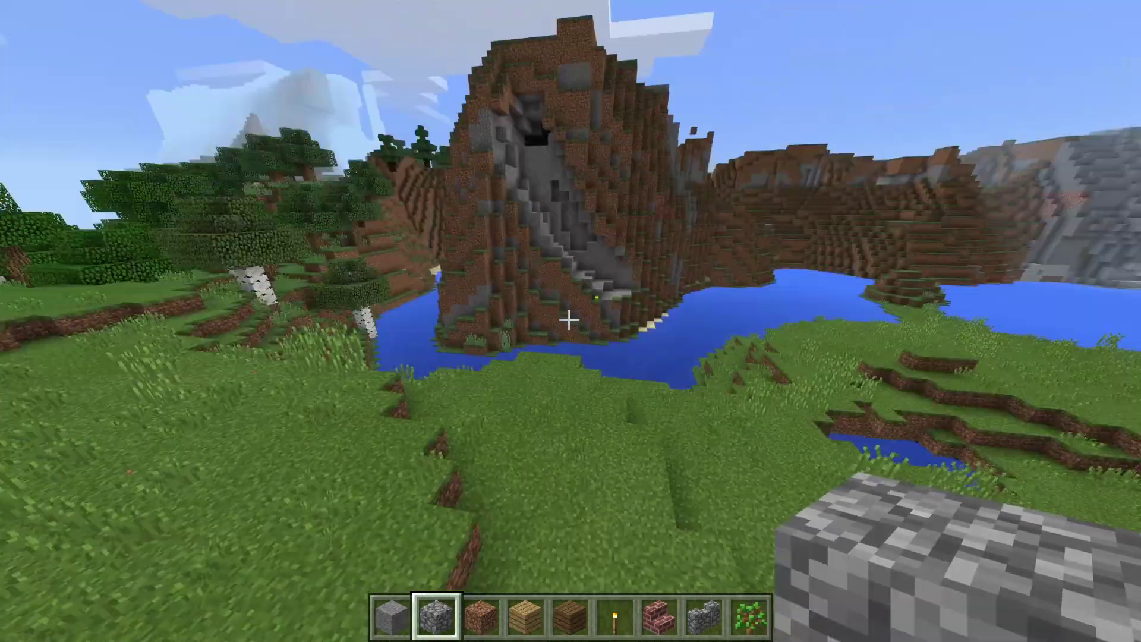
# - Look through the Decorations, Tools and Miscellaneous items in the creative inventory and close it
pyautogui.press('e')
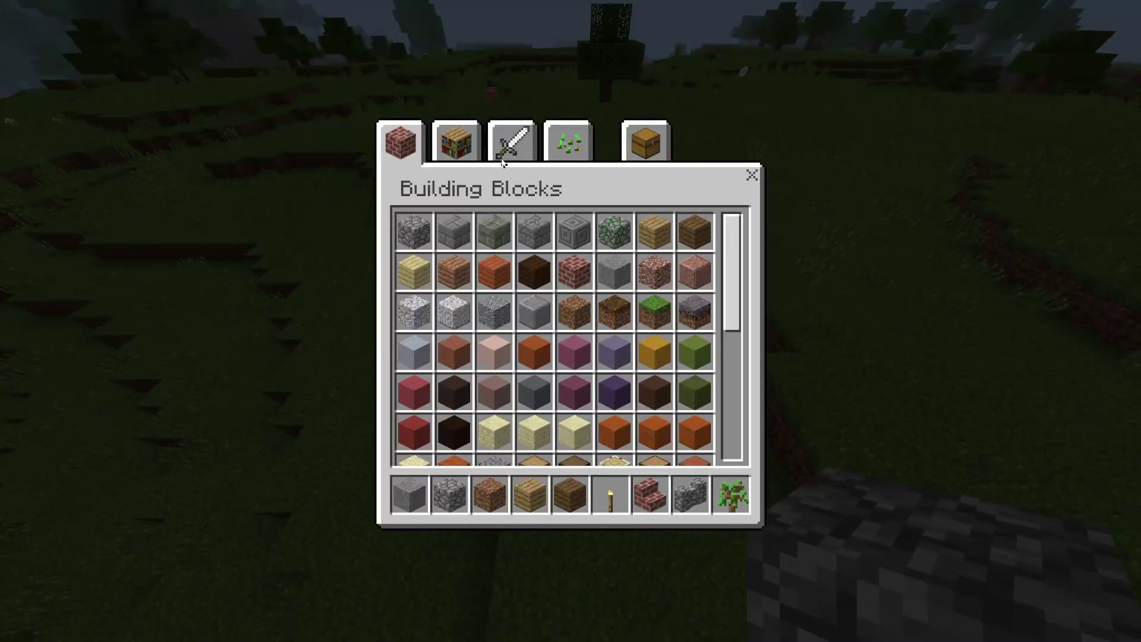
pyautogui.click(468, 153)
pyautogui.click(506, 153)
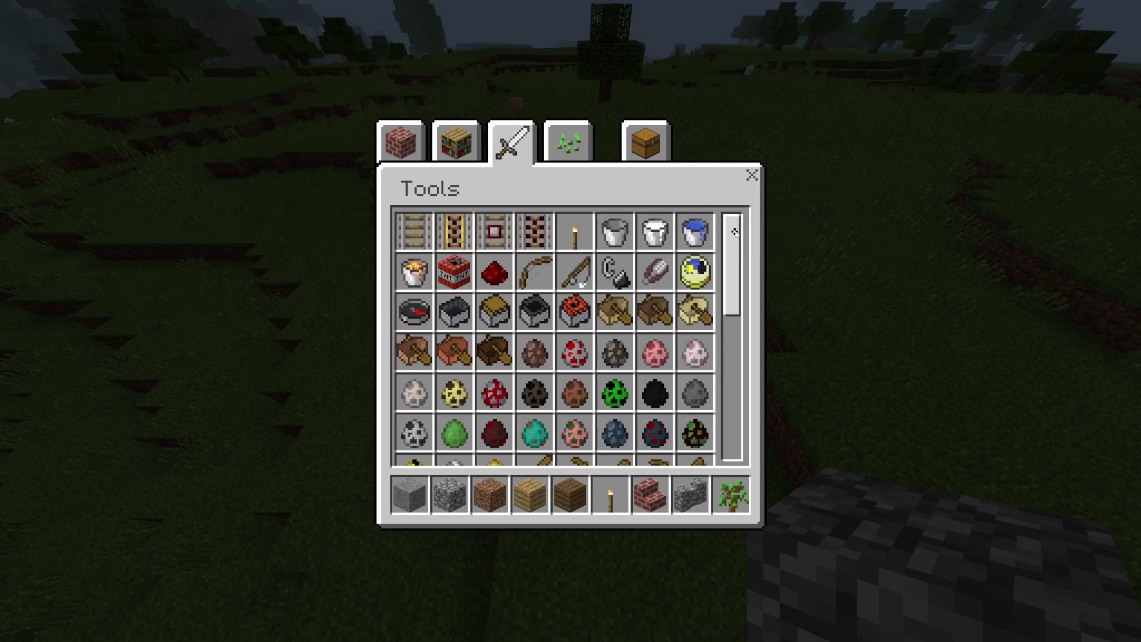
pyautogui.click(570, 154)
pyautogui.scroll(-12, 653, 374)
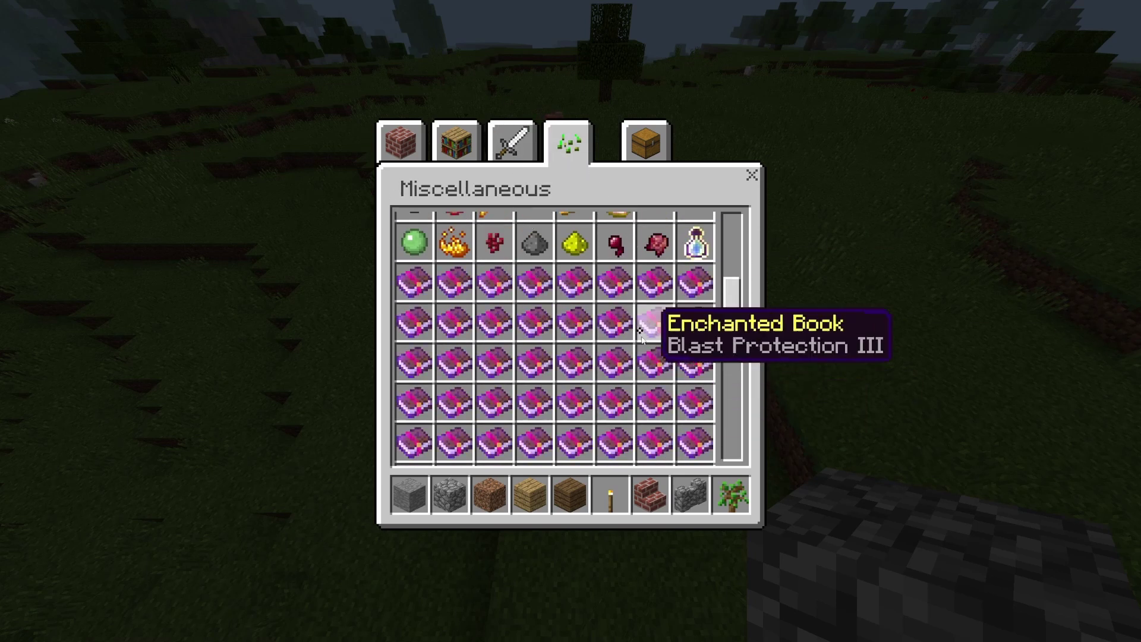
pyautogui.scroll(4, 653, 285)
pyautogui.press('e')
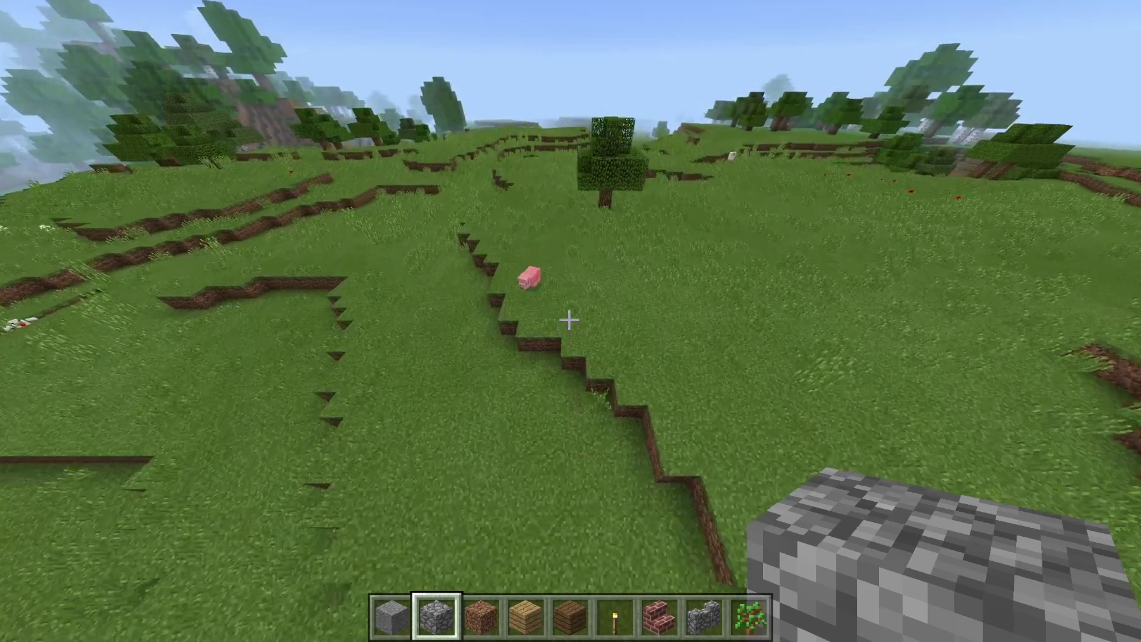
# - Fly to a clear grassy spot, place cobblestone blocks in a cross and remove the centre block
pyautogui.press('w')
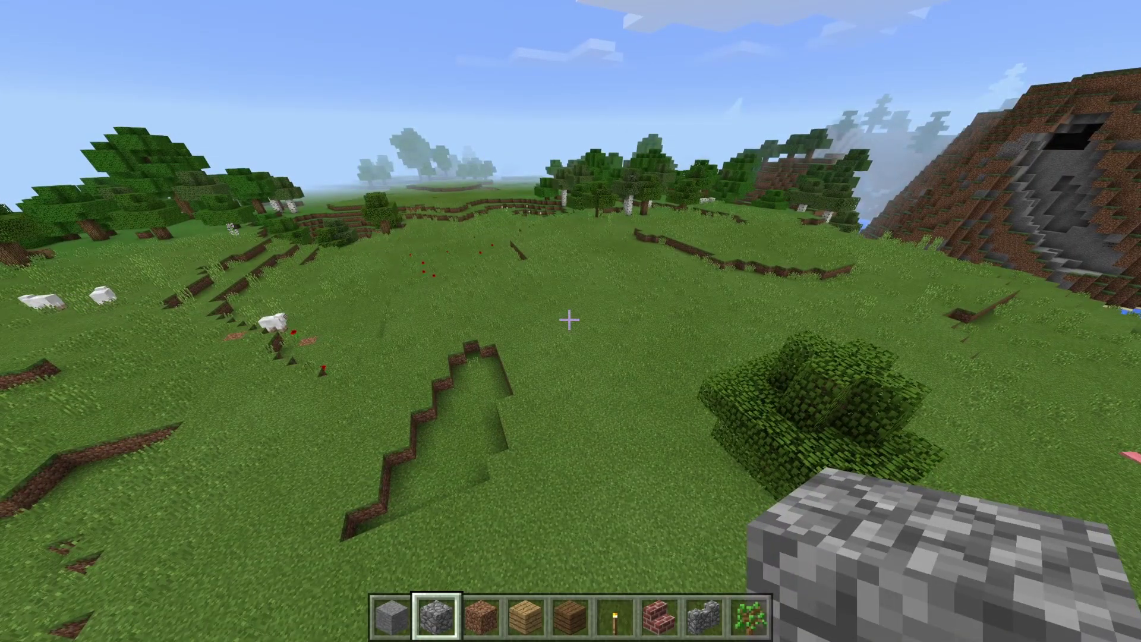
pyautogui.press('w')
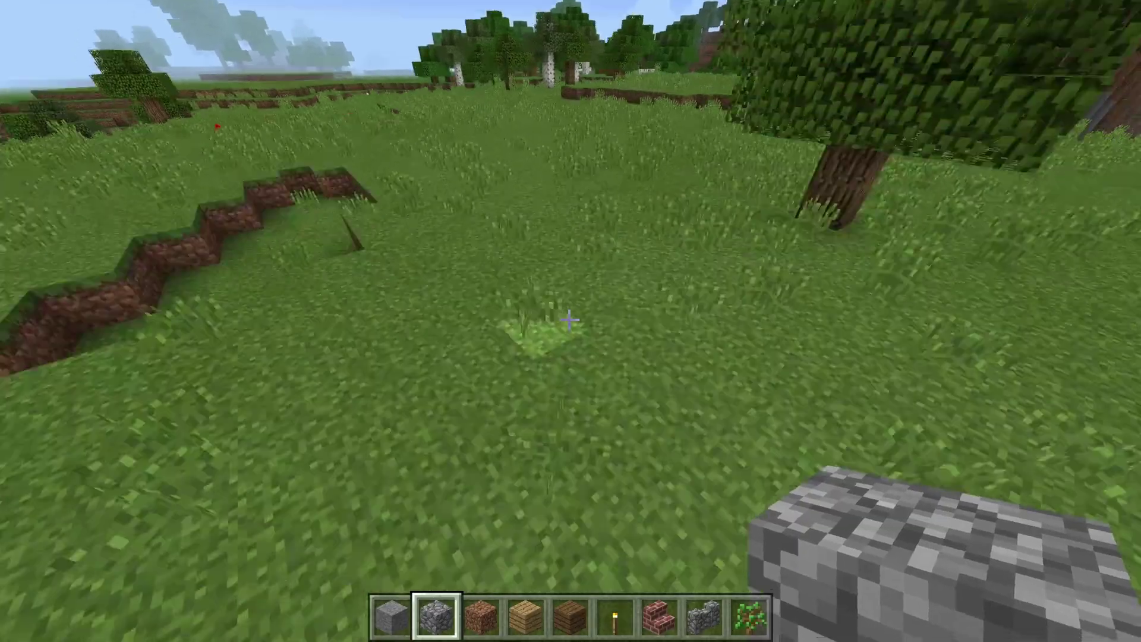
pyautogui.rightClick(569, 320)
pyautogui.rightClick(569, 320)
pyautogui.rightClick(569, 319)
pyautogui.rightClick(569, 319)
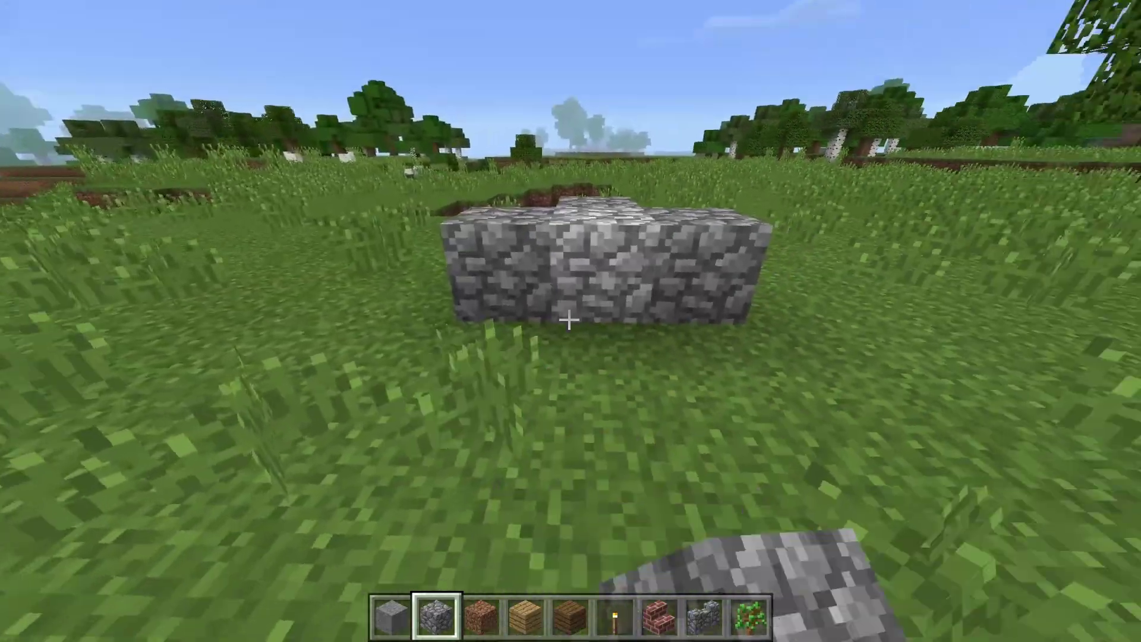
pyautogui.rightClick(569, 320)
pyautogui.click(570, 321)
# - Replace the brick stairs in the hotbar with a Stonecutter while browsing the Building Blocks and Decorations inventory
pyautogui.press('e')
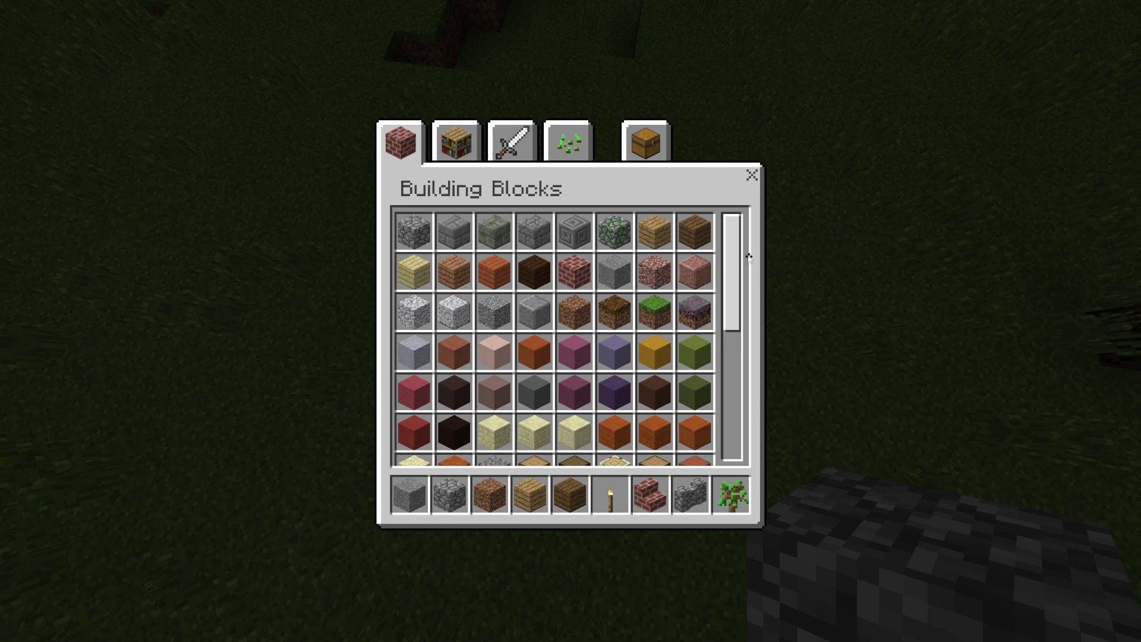
pyautogui.moveTo(736, 257); pyautogui.dragTo(737, 345)
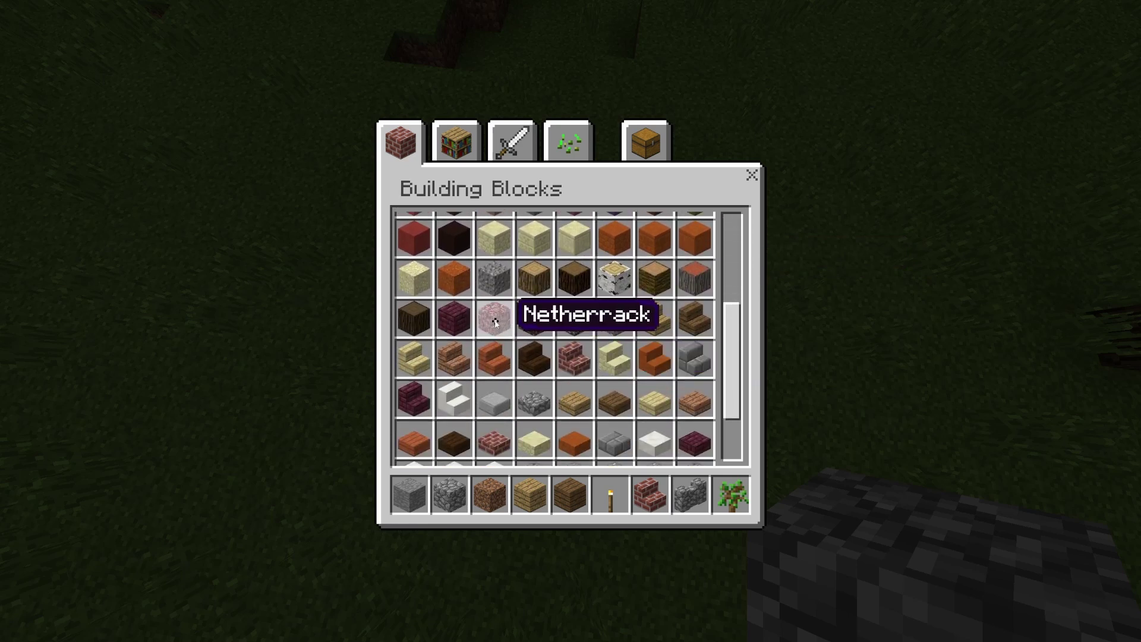
pyautogui.scroll(-5, 716, 325)
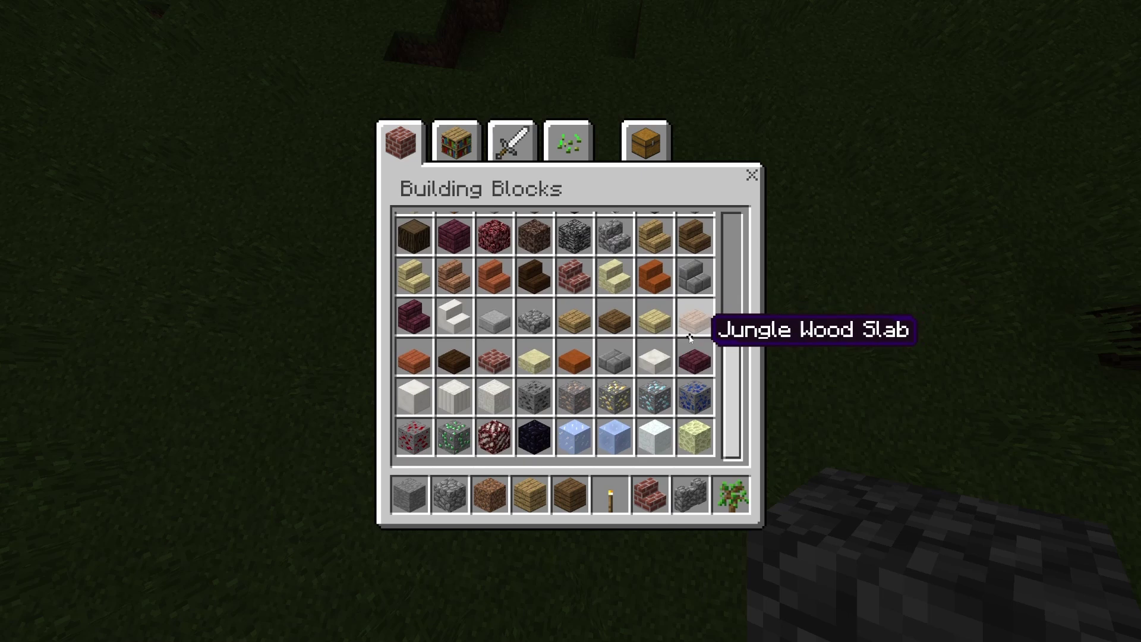
pyautogui.click(457, 149)
pyautogui.scroll(-3, 594, 286)
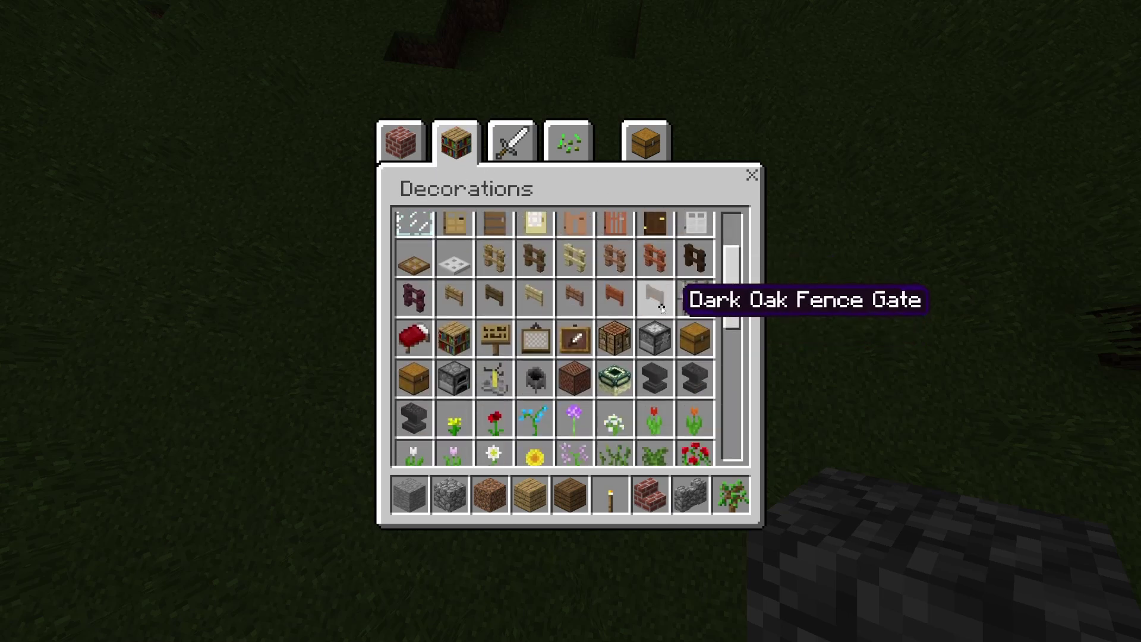
pyautogui.scroll(-1, 651, 356)
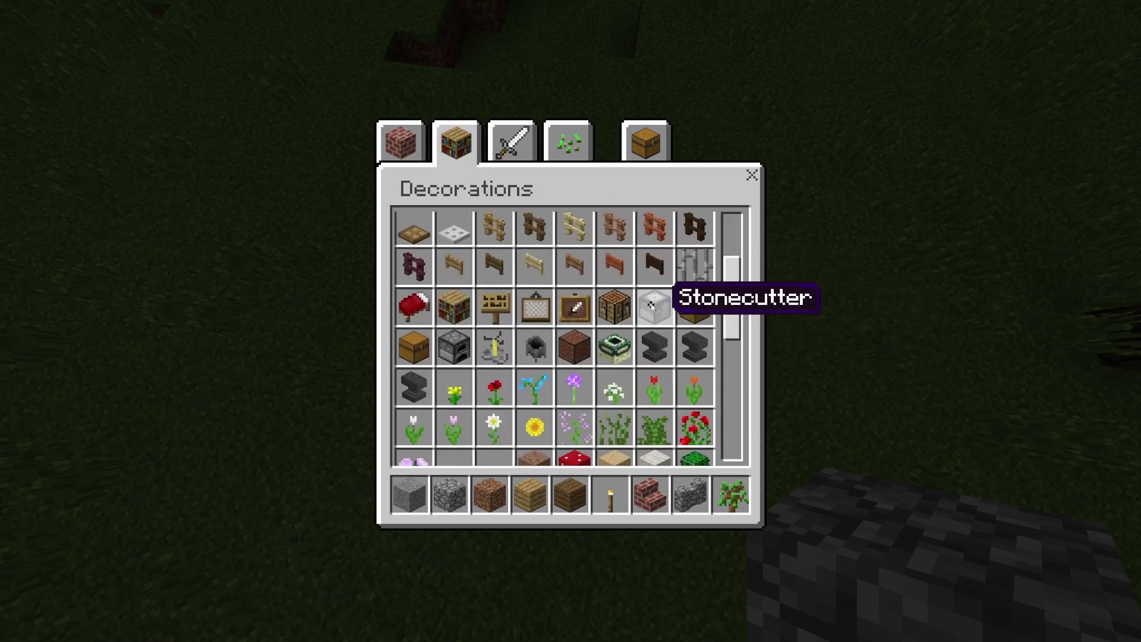
pyautogui.click(651, 305)
pyautogui.click(651, 493)
pyautogui.click(637, 410)
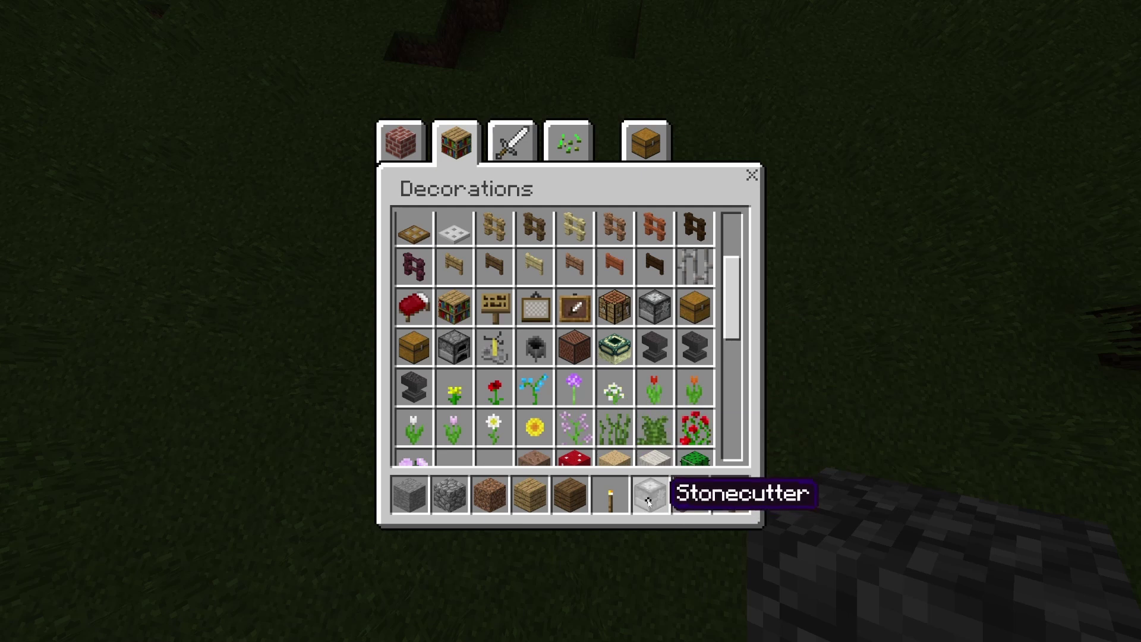
pyautogui.scroll(-2, 649, 334)
pyautogui.scroll(-2, 624, 333)
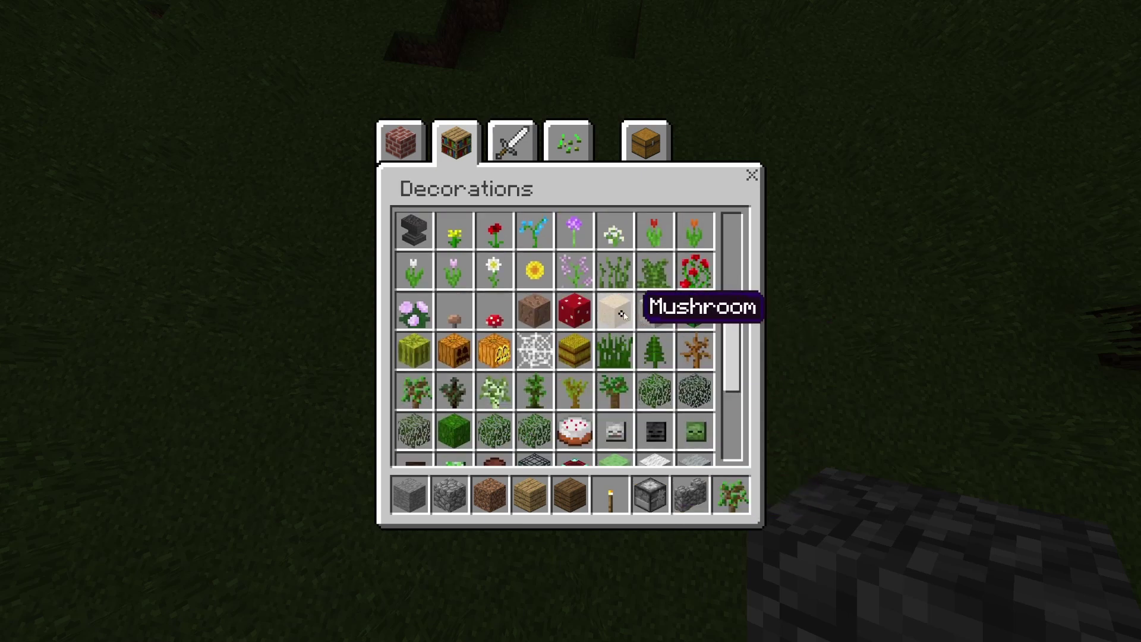
pyautogui.scroll(-2, 654, 309)
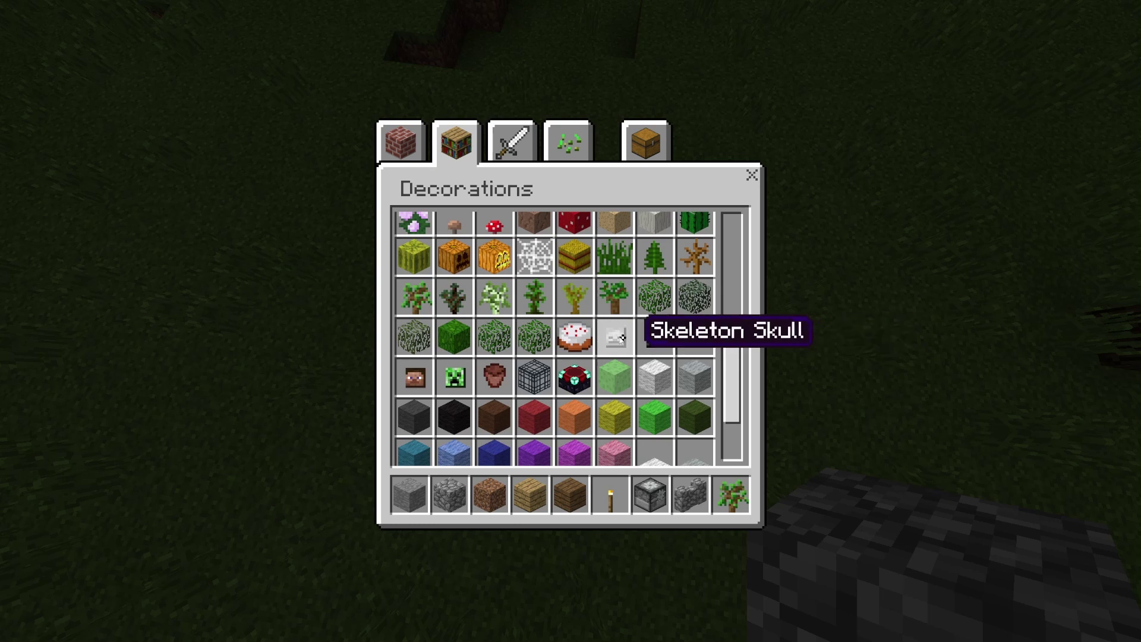
pyautogui.press('e')
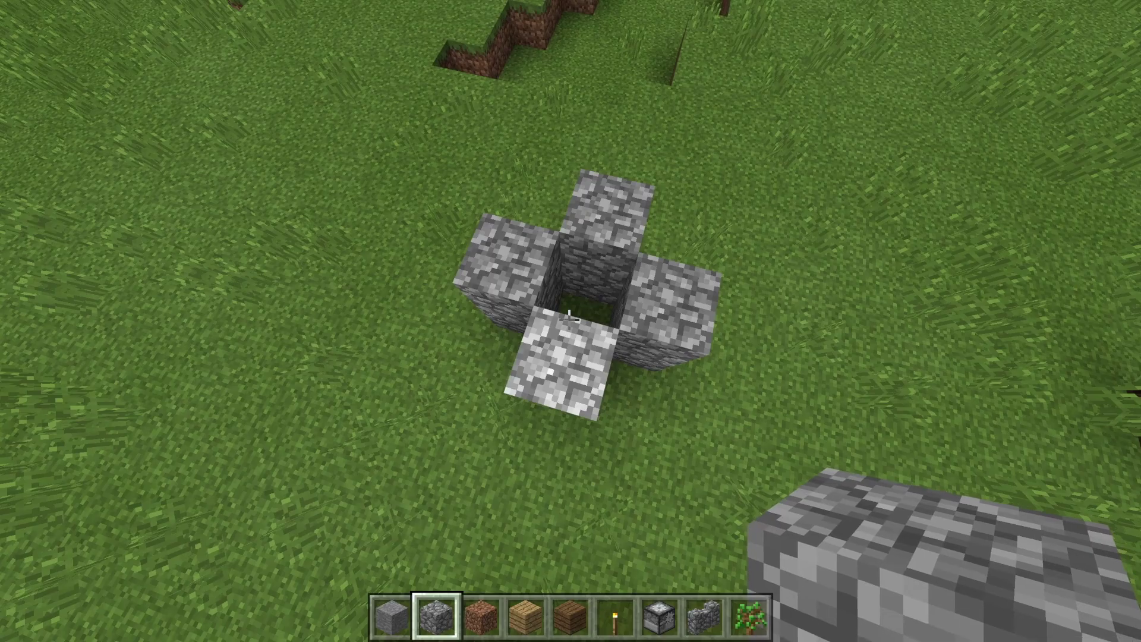
# - Place a torch and a Stonecutter on the grass, and fly up to explore the surrounding landscape
pyautogui.scroll(-4, 570, 320)
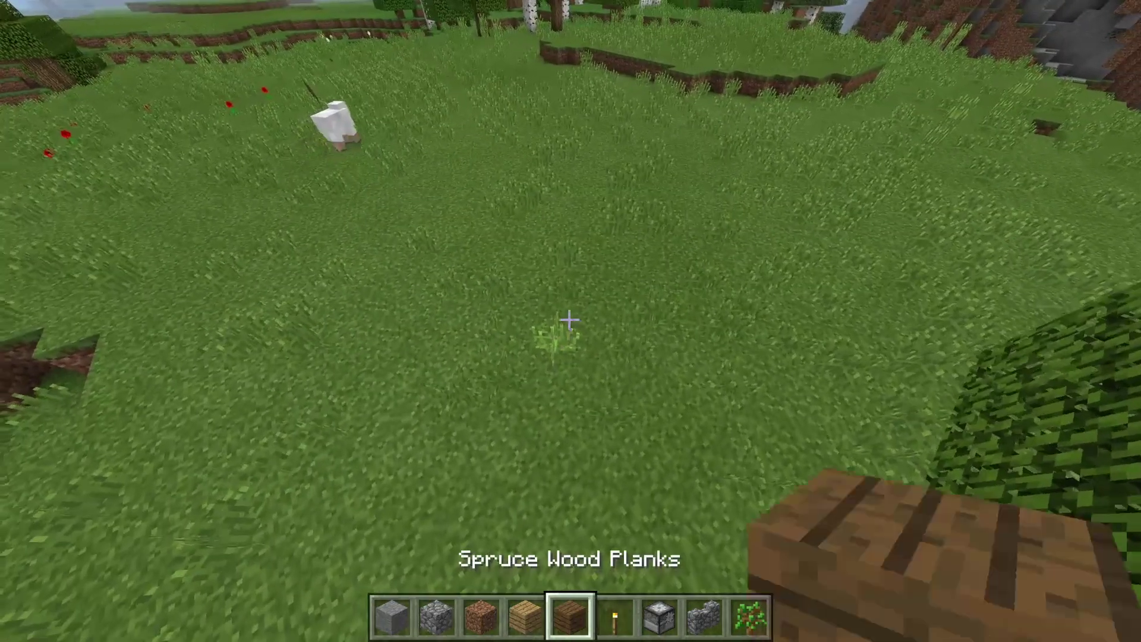
pyautogui.rightClick(570, 319)
pyautogui.scroll(-1, 569, 319)
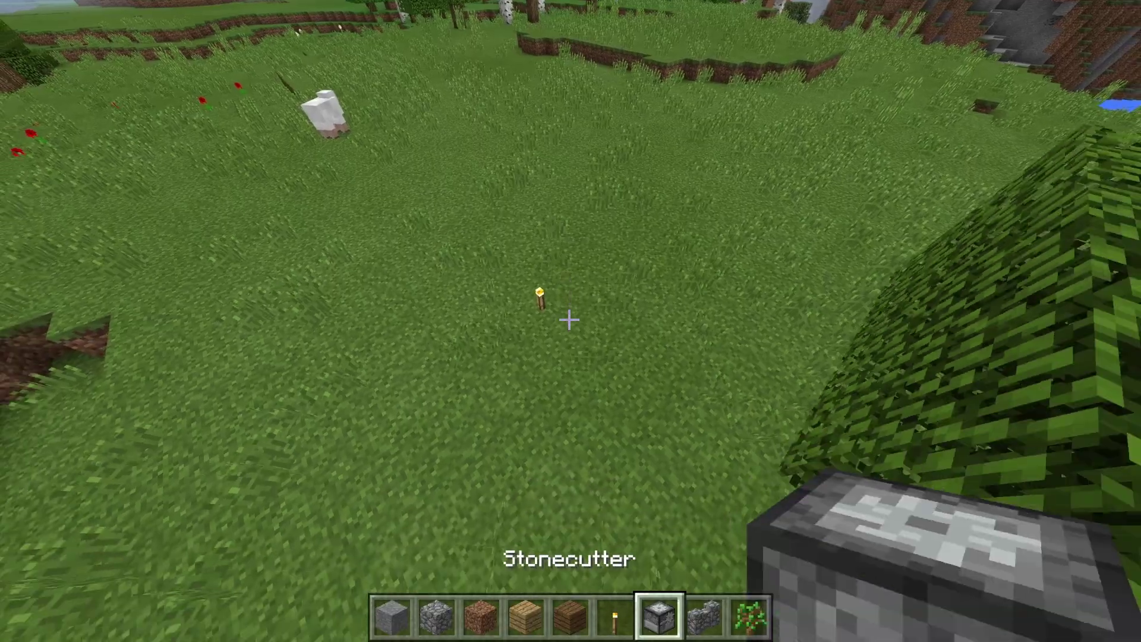
pyautogui.rightClick(569, 319)
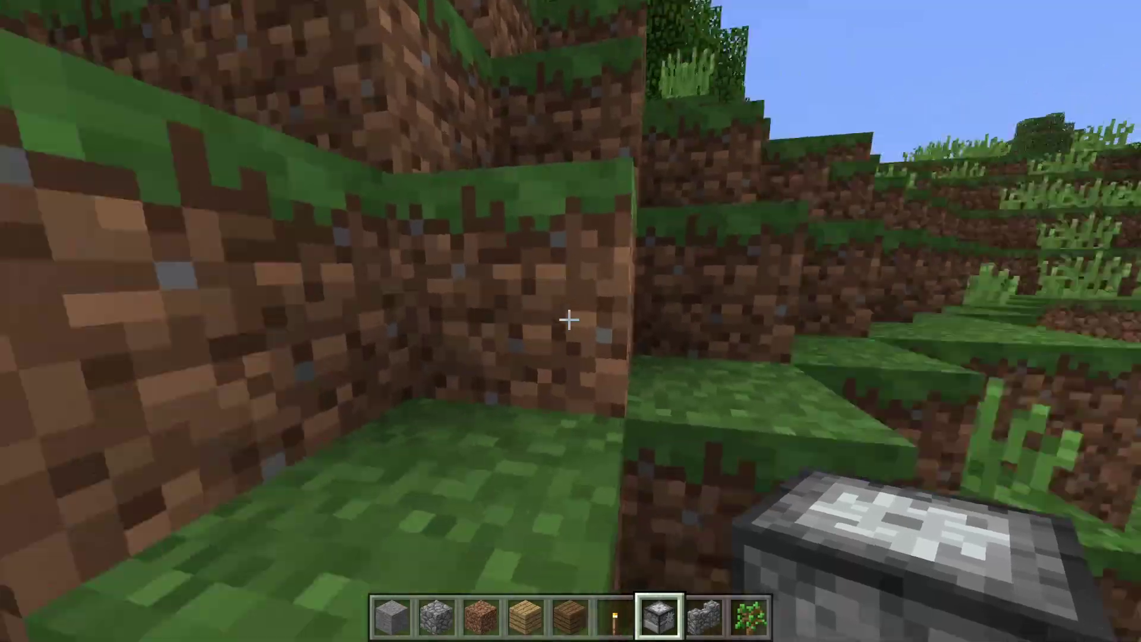
pyautogui.press('s')
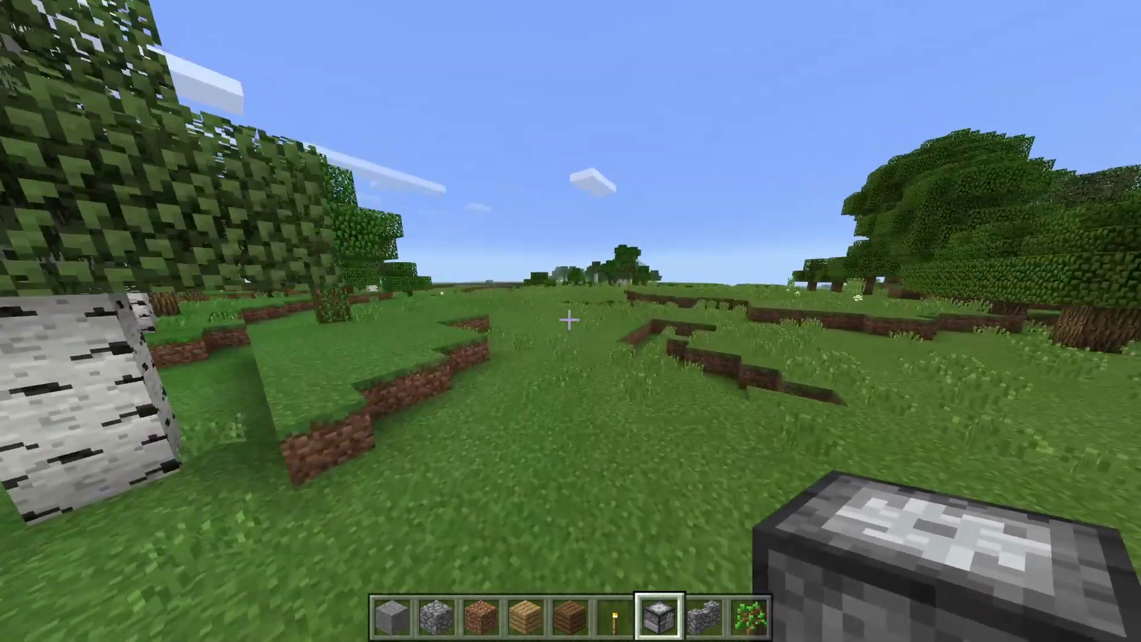
pyautogui.press('space')
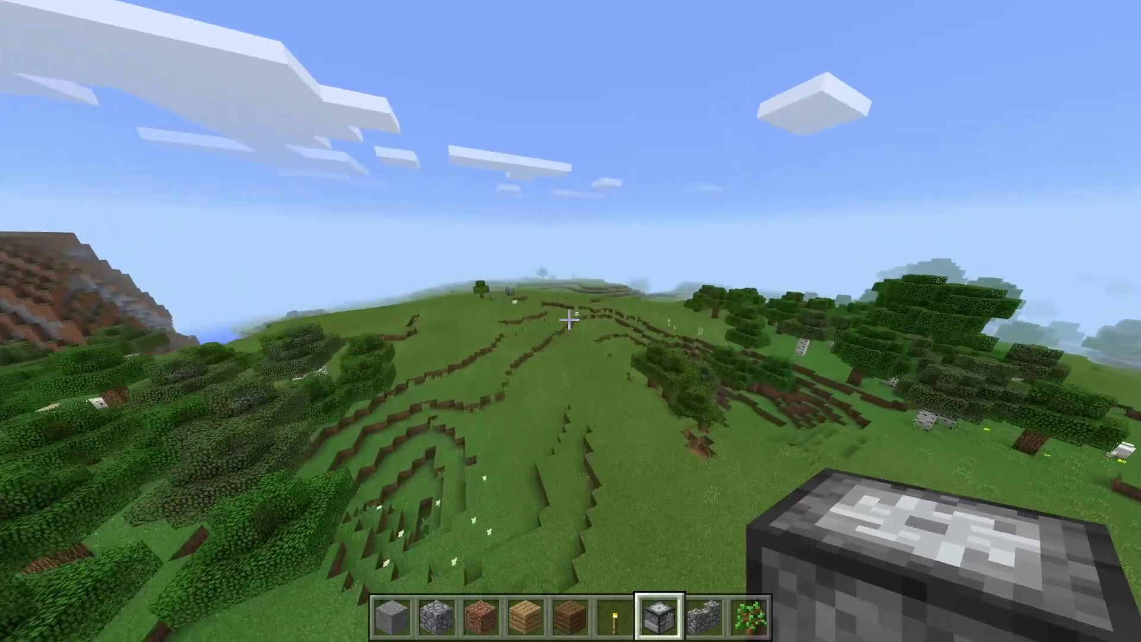
# - Fly on over the plains and open the inventory to add Obsidian and Flint and Steel to the hotbar
pyautogui.press('w')
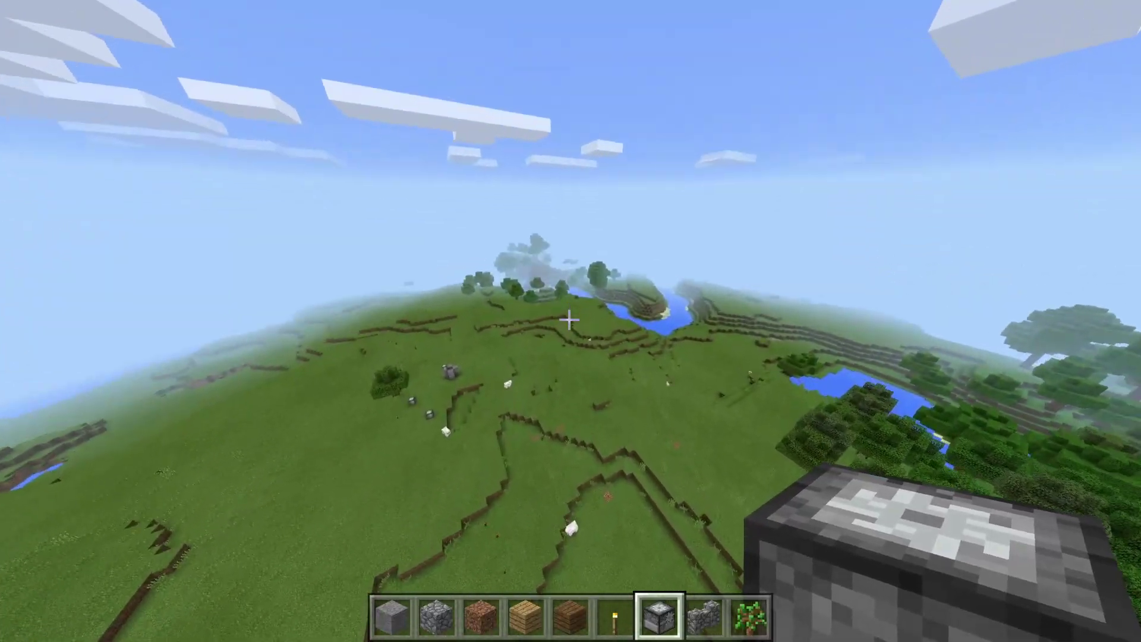
pyautogui.press('e')
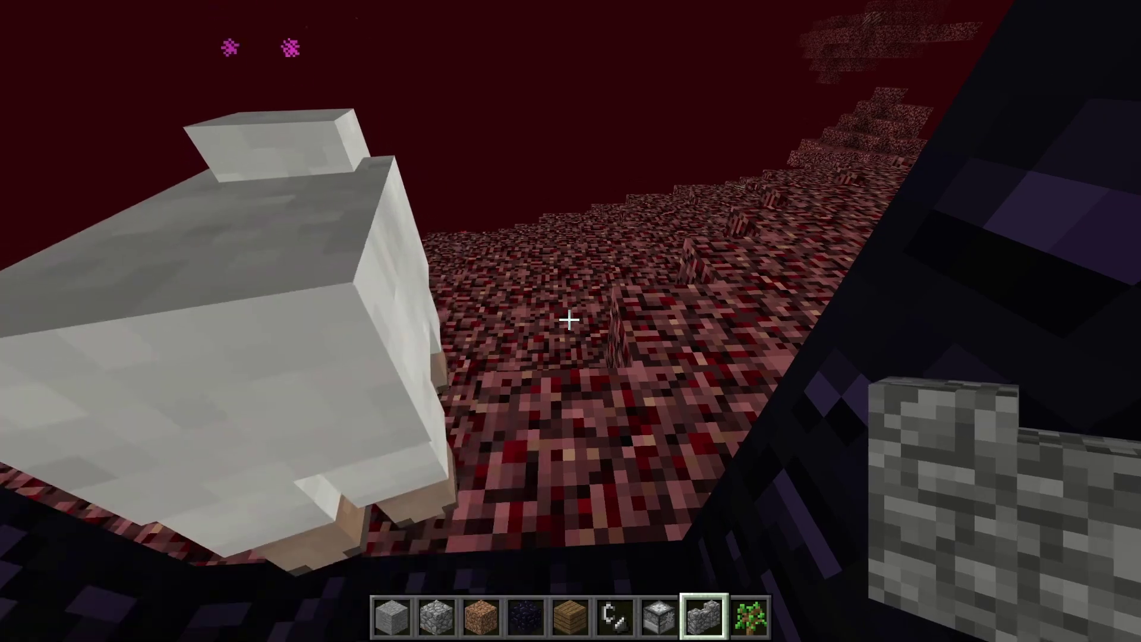
# - Explore the Nether around the portal, viewing the ghasts and the Nether brick bridge above the lava sea while switching hotbar items
pyautogui.scroll(-1, 568, 320)
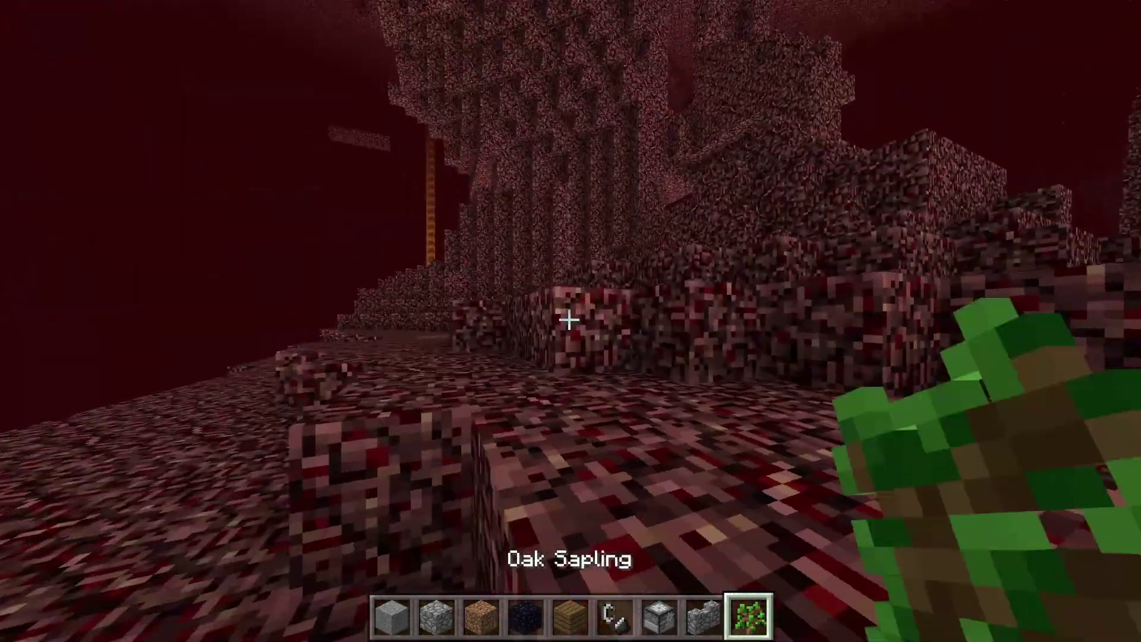
pyautogui.scroll(-2, 568, 320)
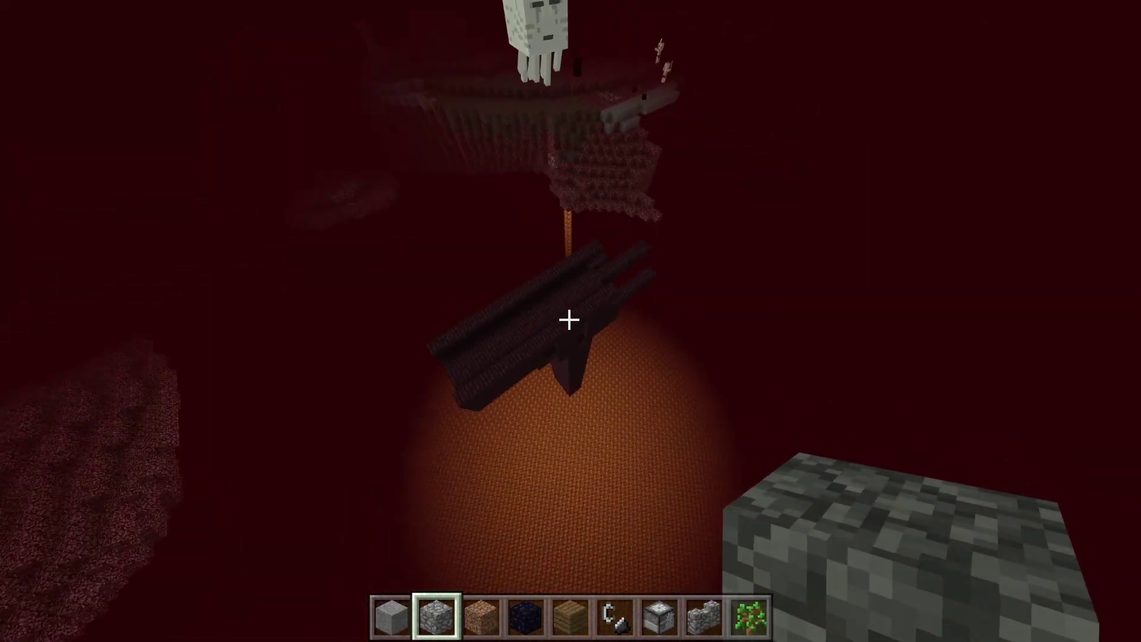
pyautogui.press('4')
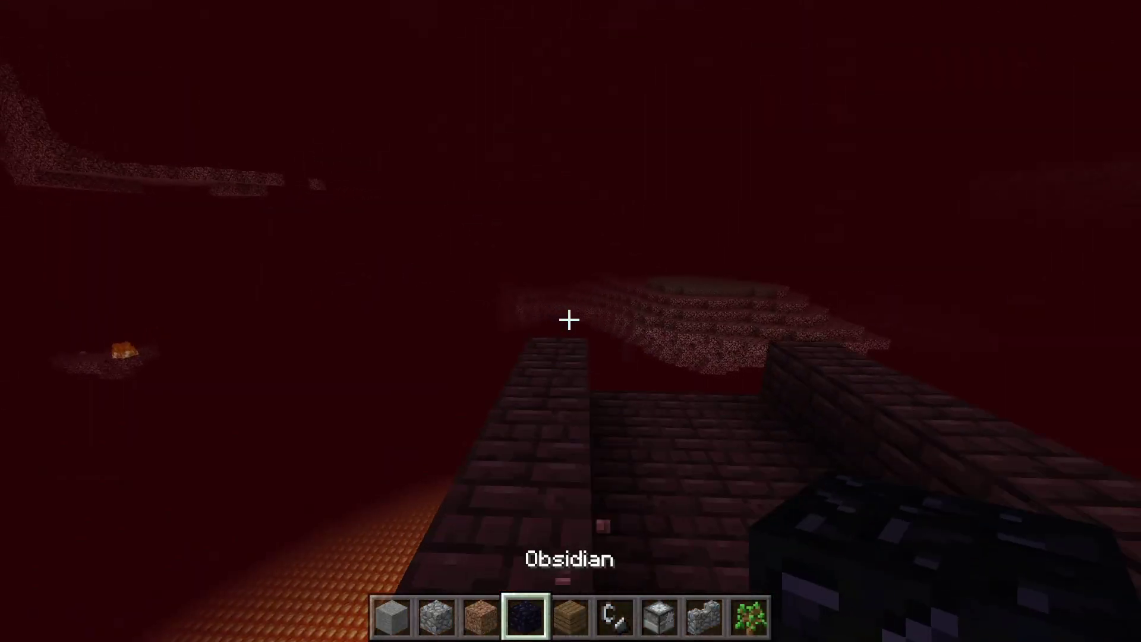
pyautogui.press('6')
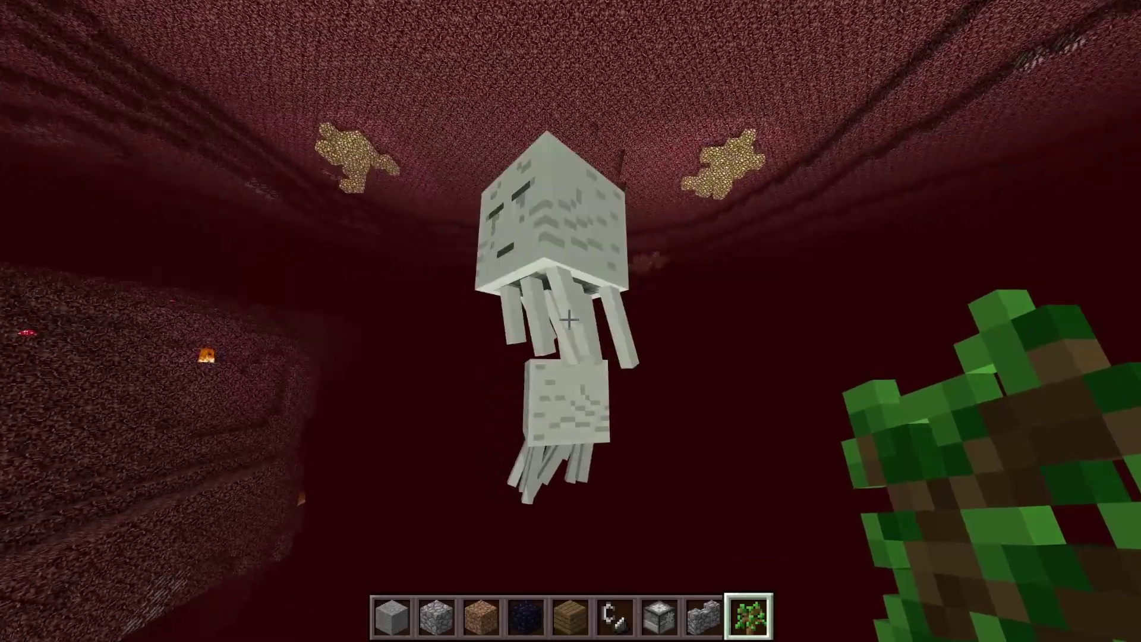
pyautogui.press('3')
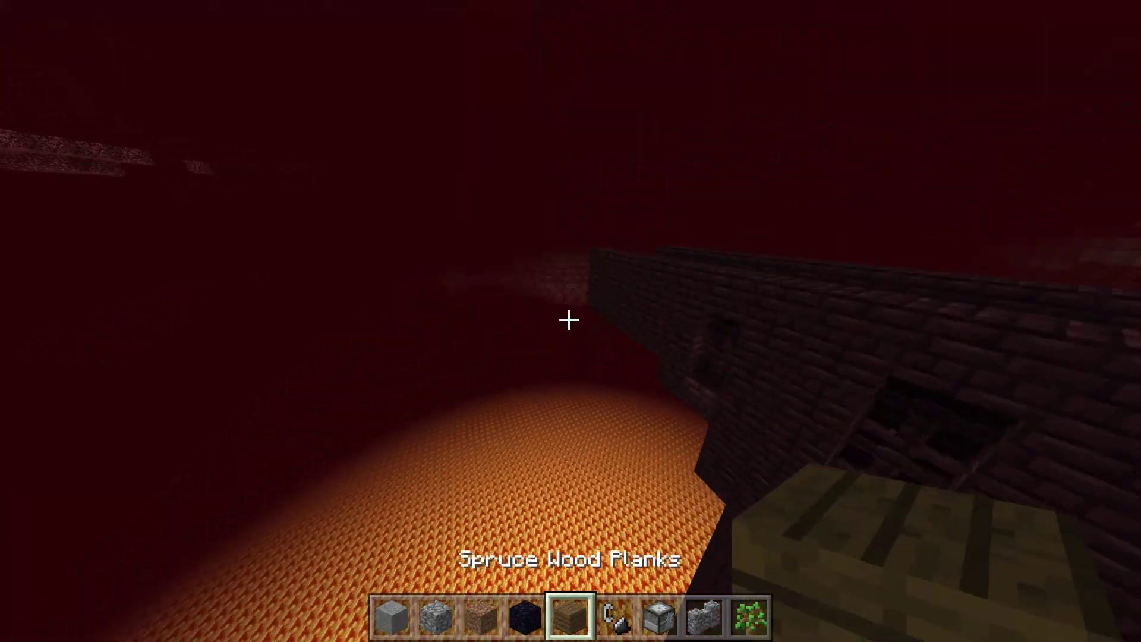
pyautogui.press('6')
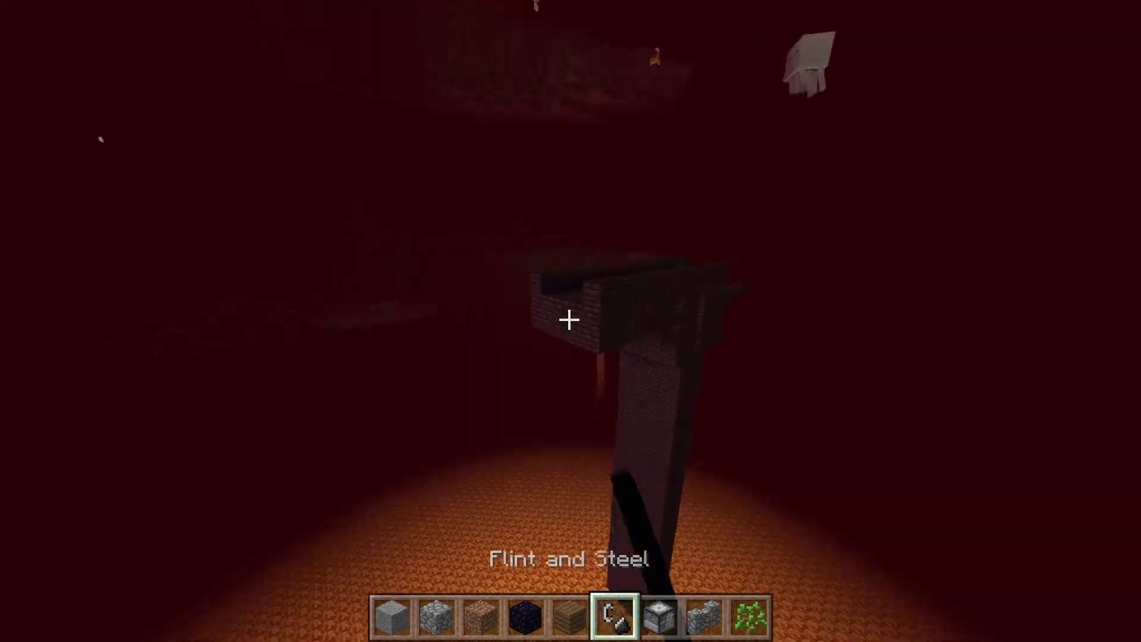
# - Fly past the lava falls and netherrack islands, following the Nether brick bridges to the large Nether fortress
pyautogui.press('w')
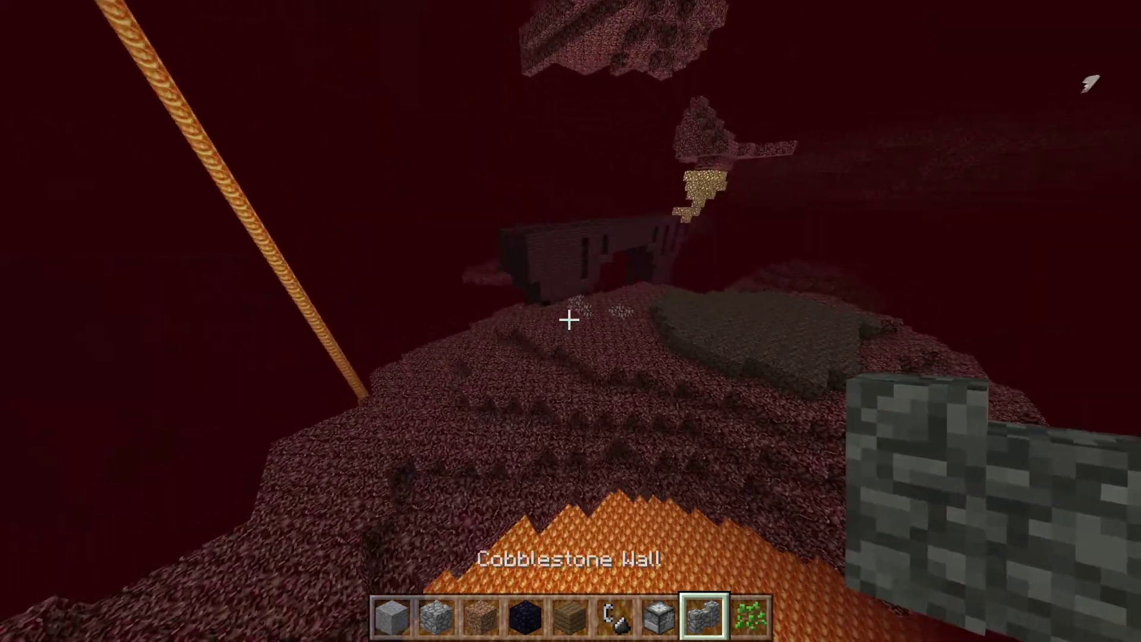
pyautogui.press('w')
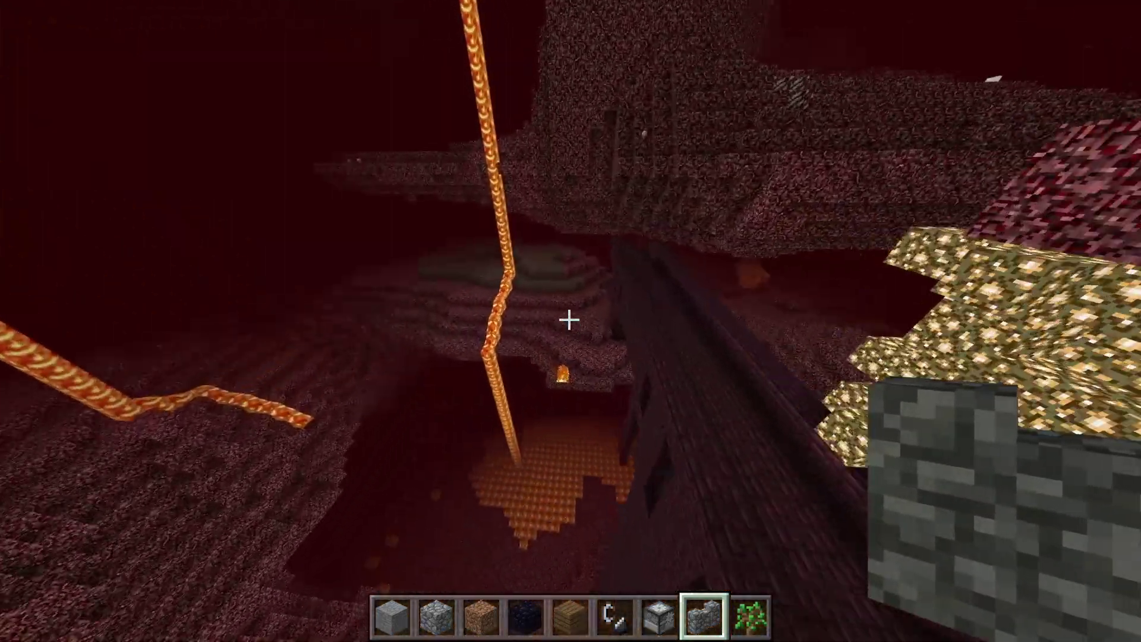
pyautogui.press('w')
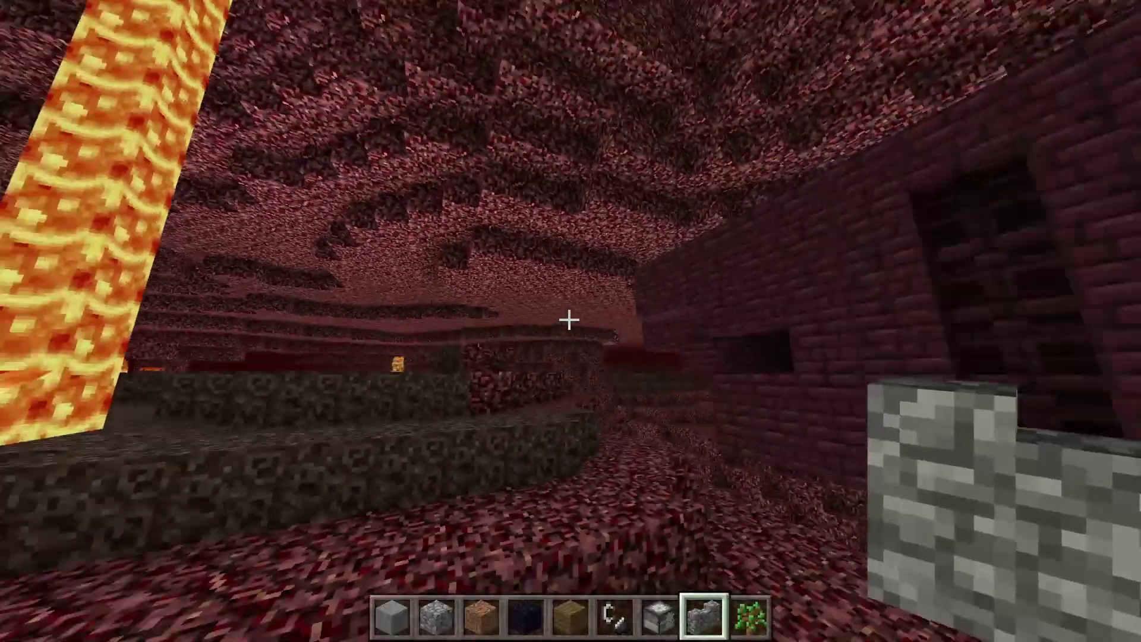
pyautogui.press('w')
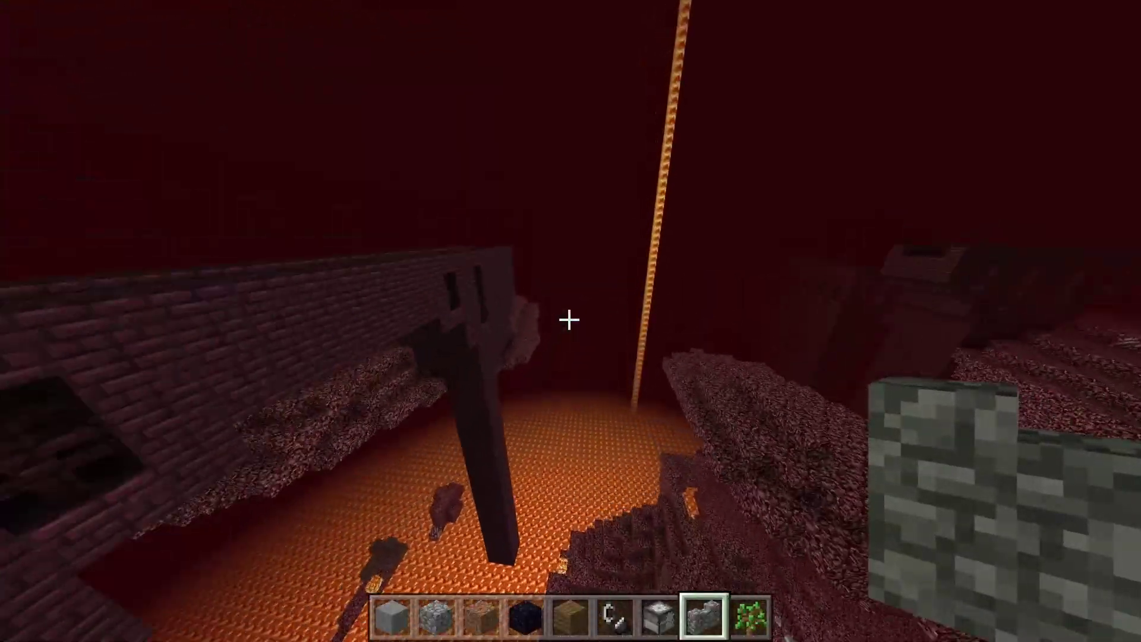
pyautogui.press('w')
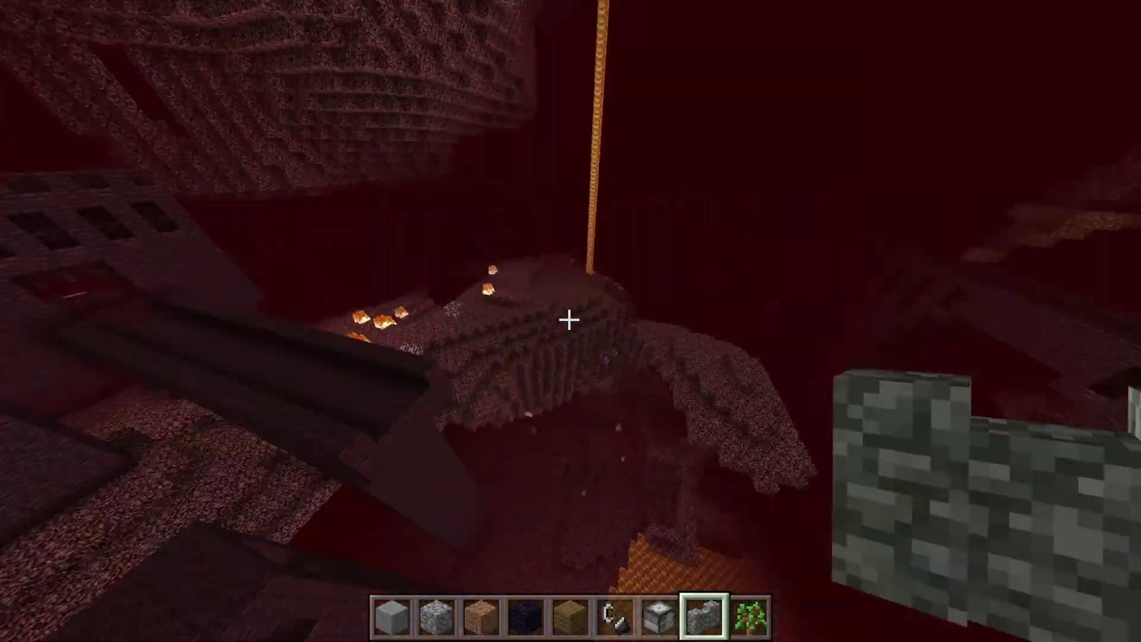
pyautogui.press('w')
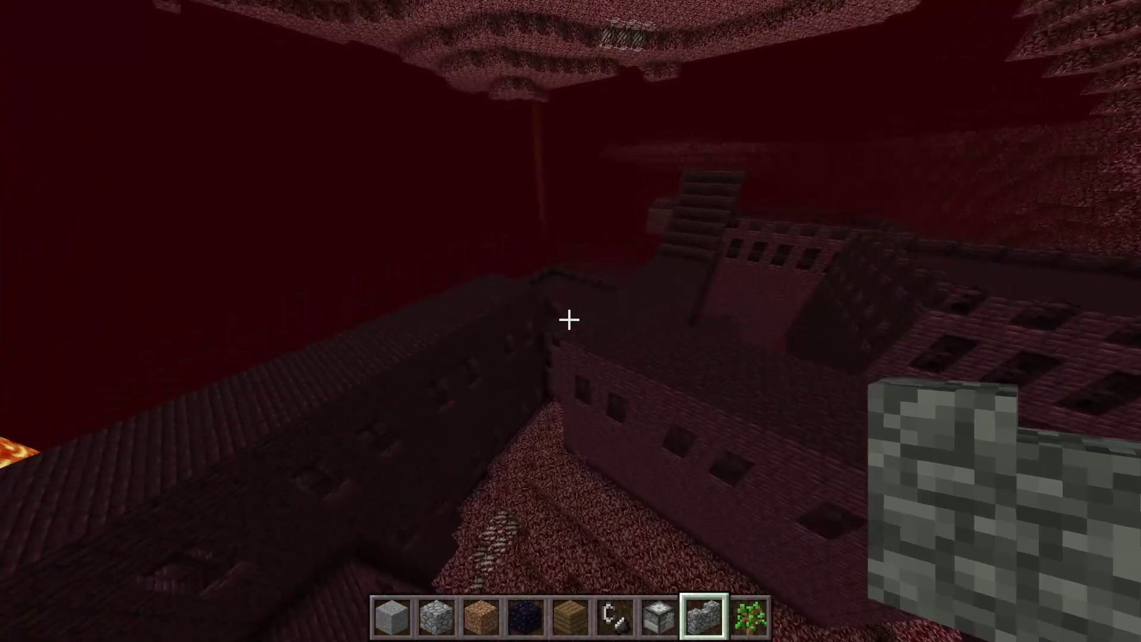
# - Survey the Nether fortress from the air, including its stairways, roofs, crossing walkways and tower
pyautogui.press('w')
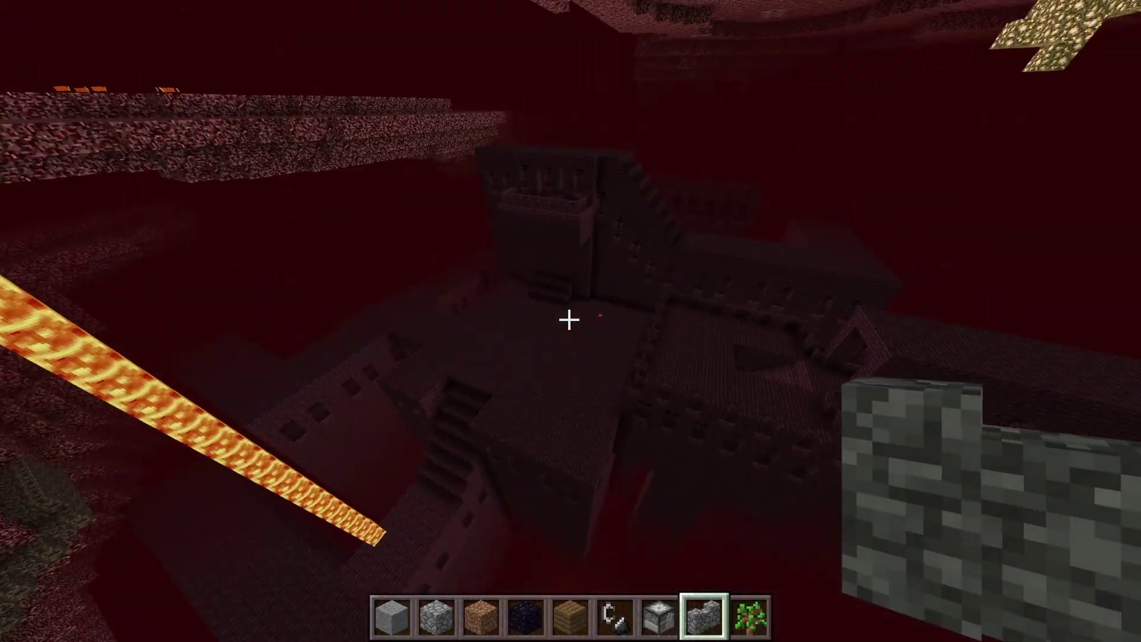
pyautogui.press('w')
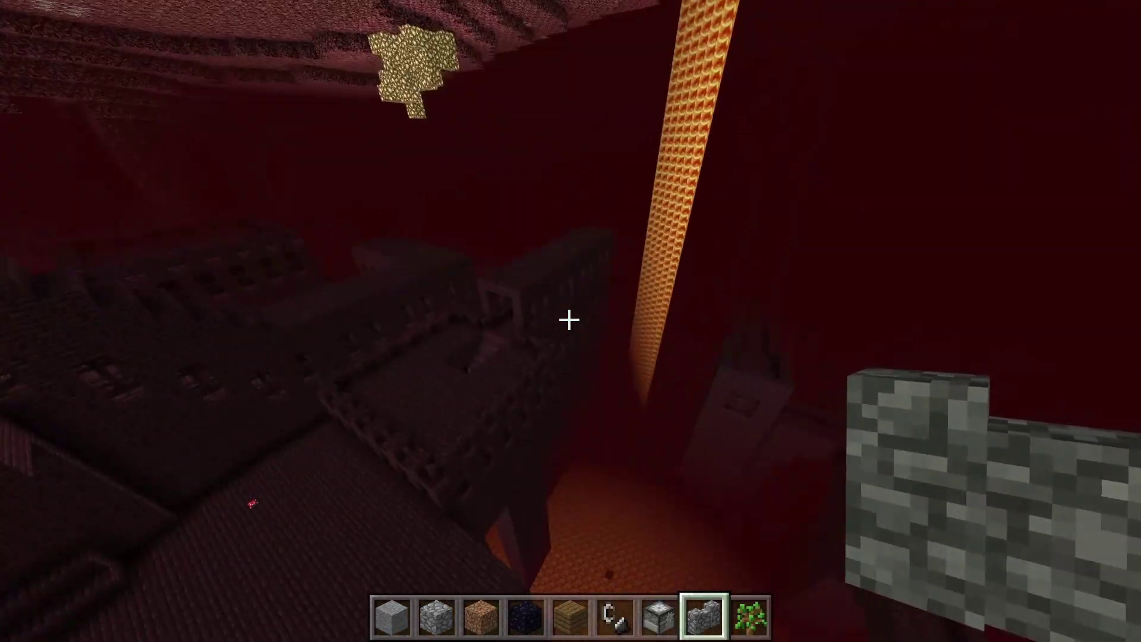
pyautogui.press('w')
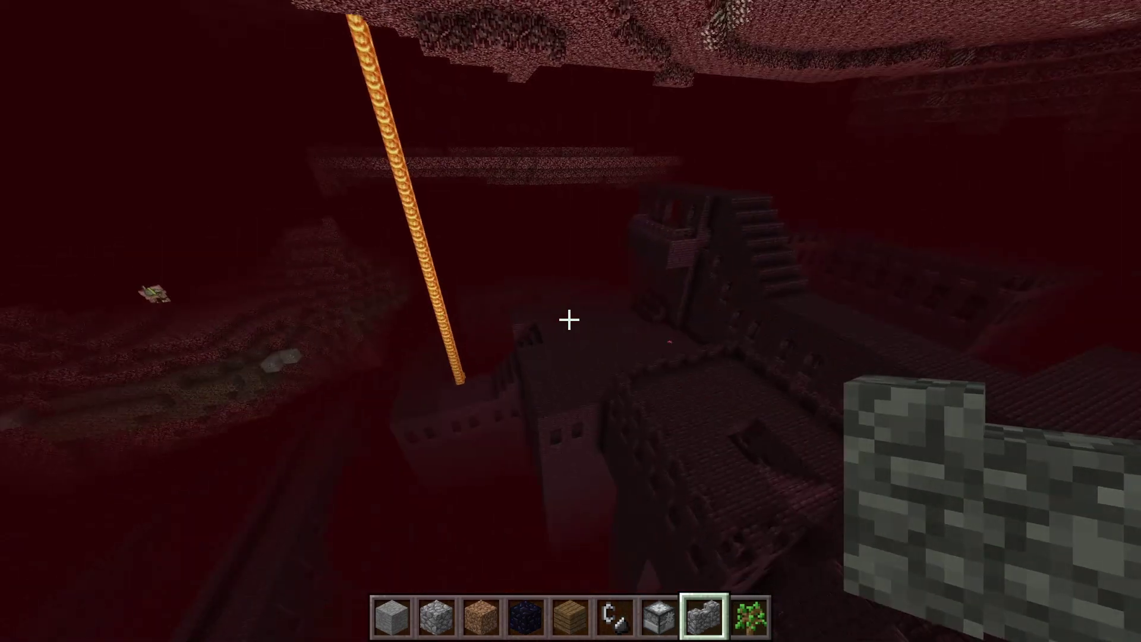
pyautogui.press('w')
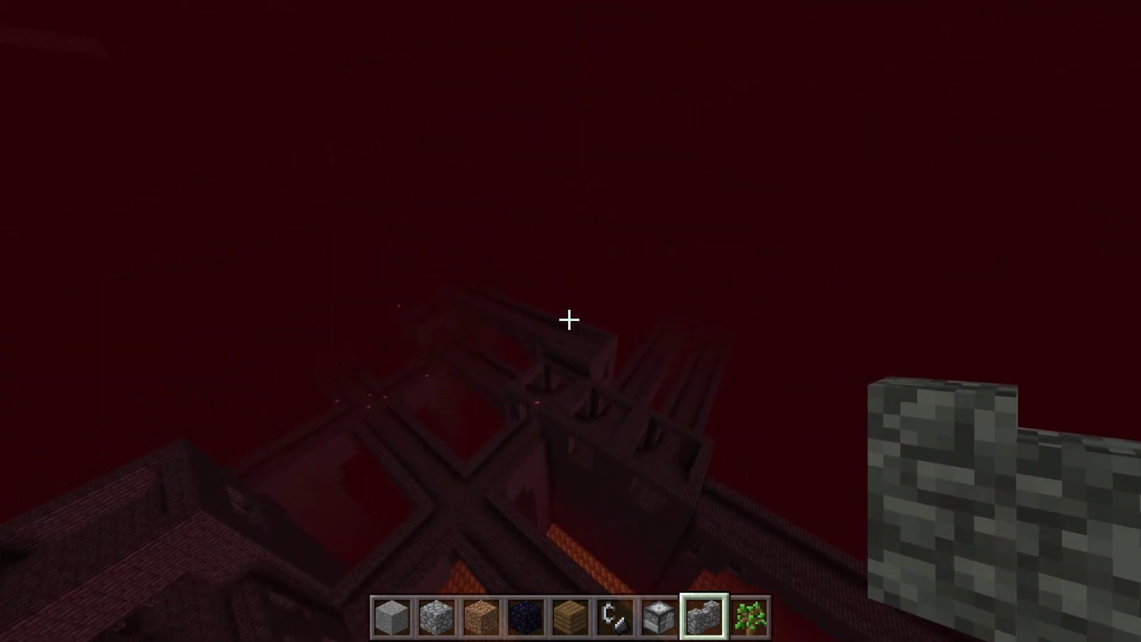
pyautogui.press('w')
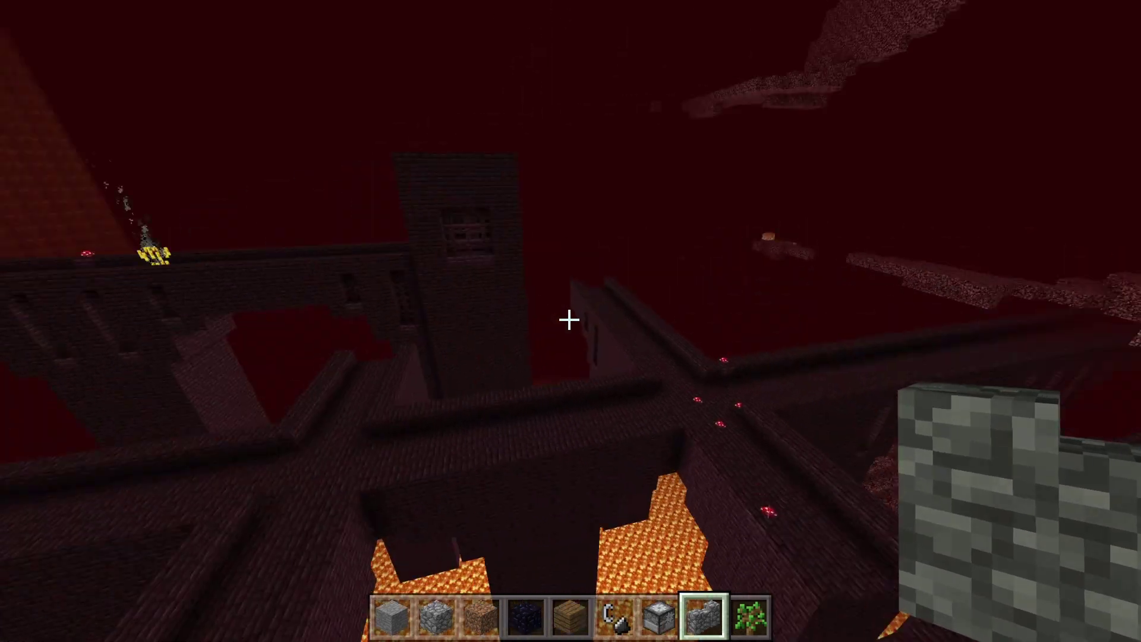
pyautogui.press('w')
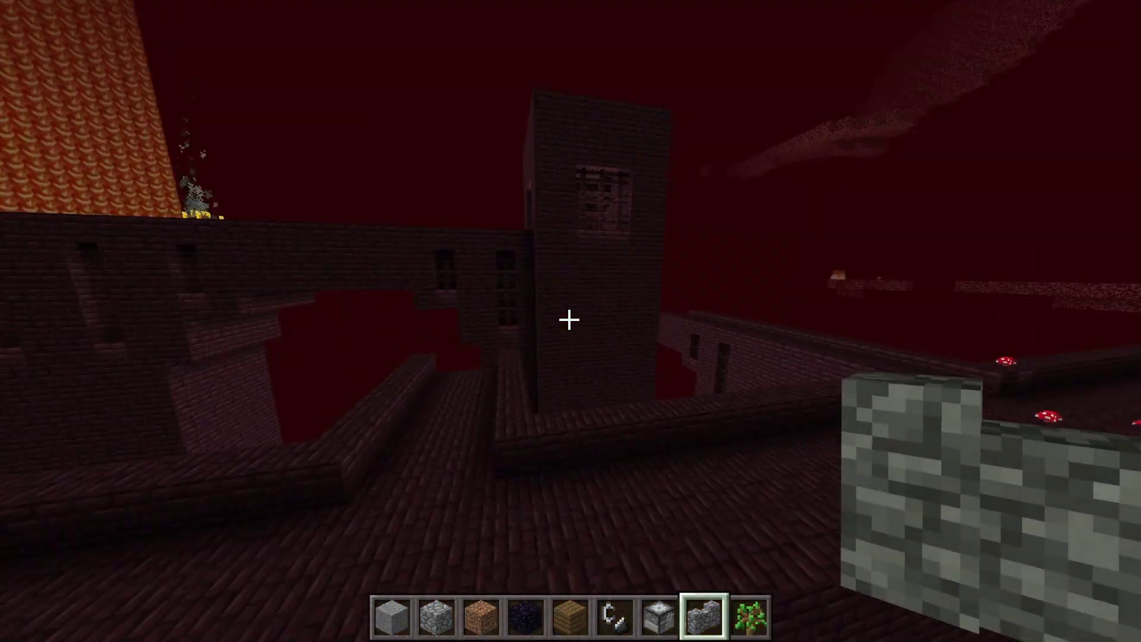
# - Fly from the fortress over the lava sea back to the Nether portal, enter it and leave the world
pyautogui.press('w')
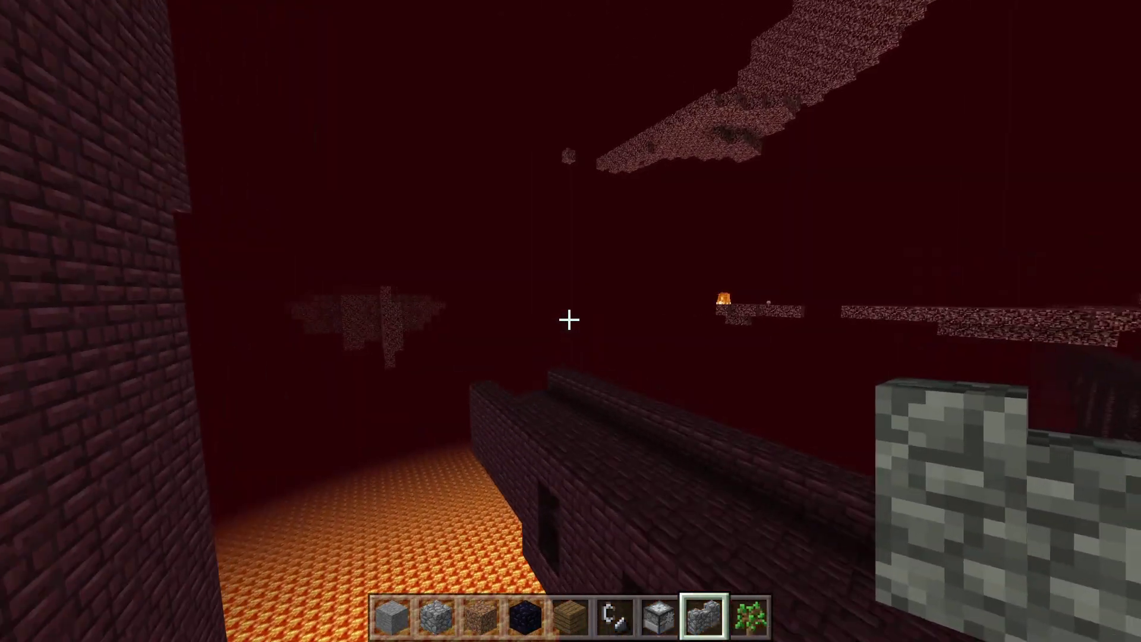
pyautogui.press('w')
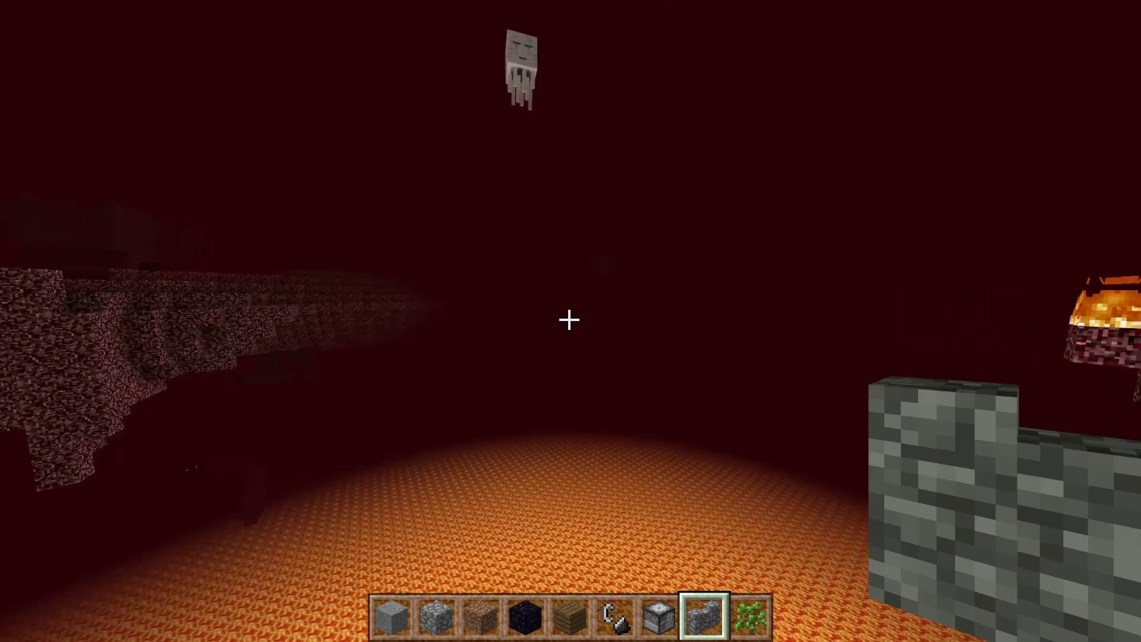
pyautogui.press('w')
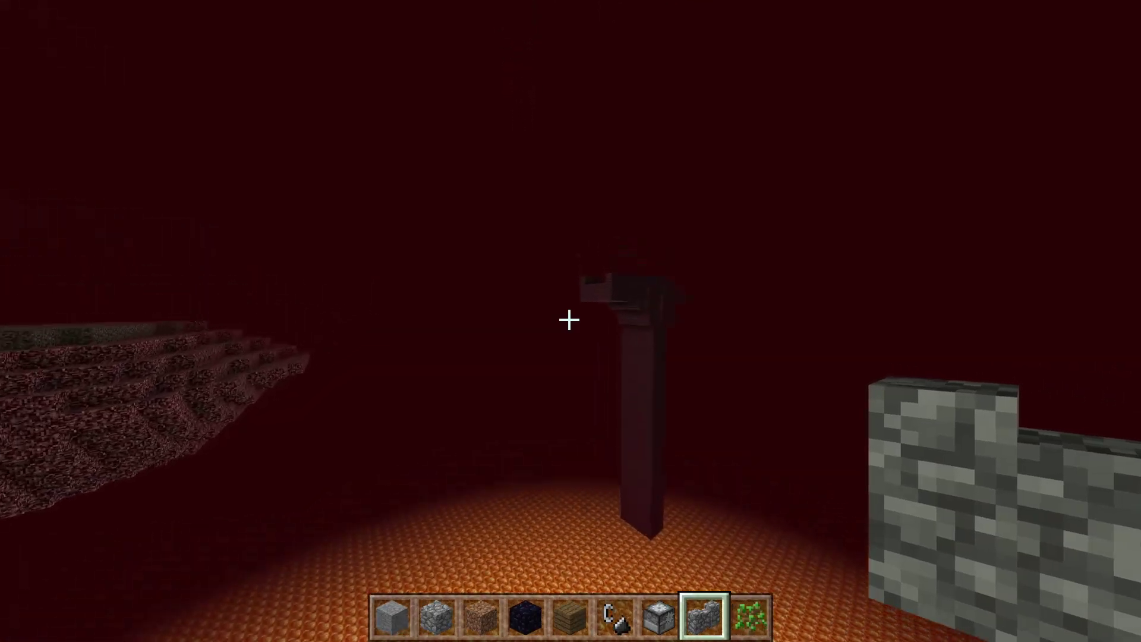
pyautogui.press('w')
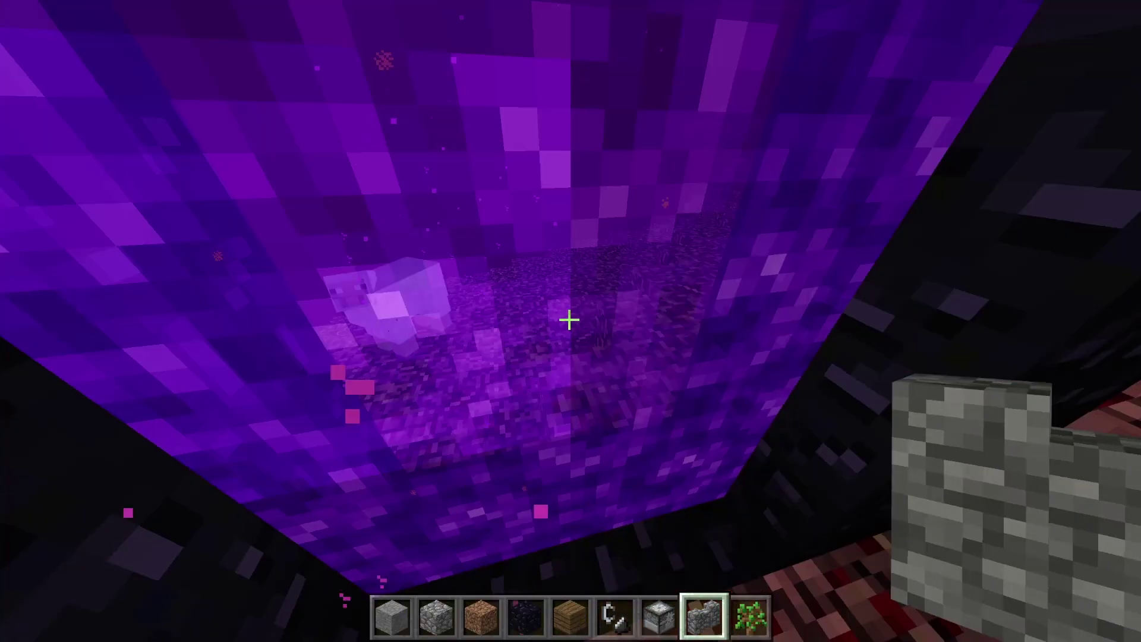
pyautogui.press('w')
pyautogui.press('1')
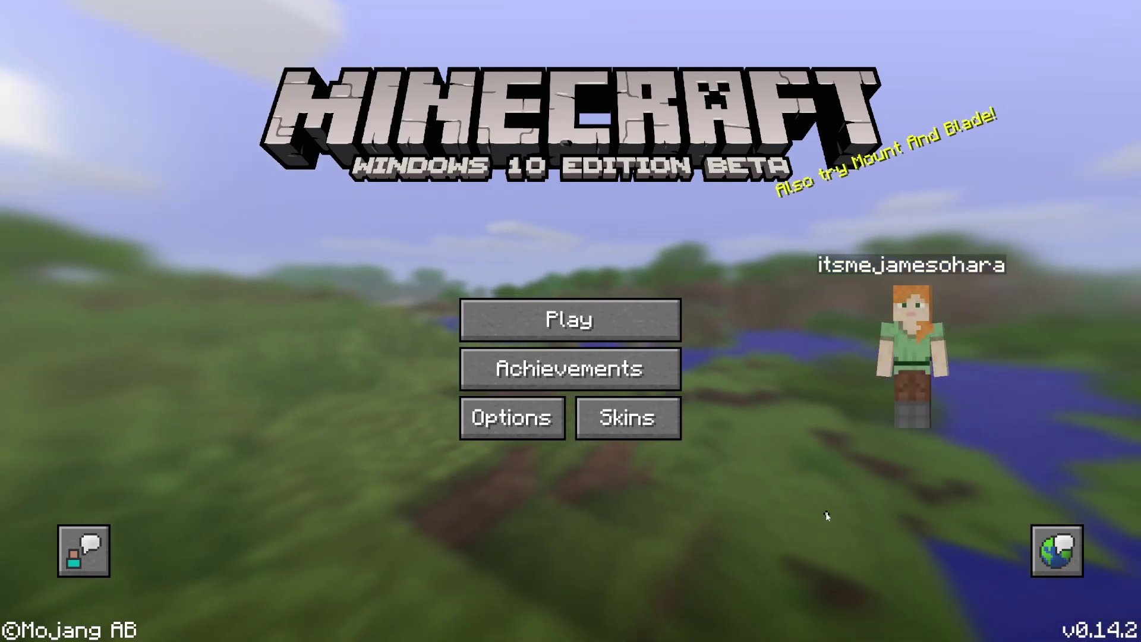
# - Switch to the desktop, close the MCLauncher folder window and Minecraft Version Manager, and move the MCLauncher folder beside cabin build
pyautogui.hotkey('alt', 'Tab')
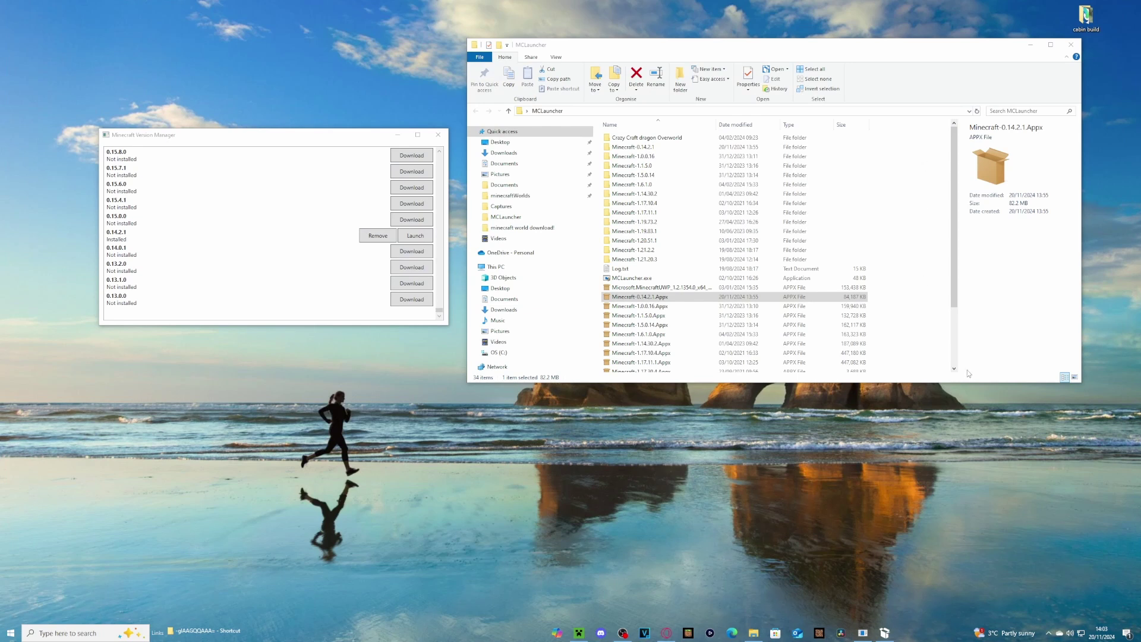
pyautogui.click(1070, 45)
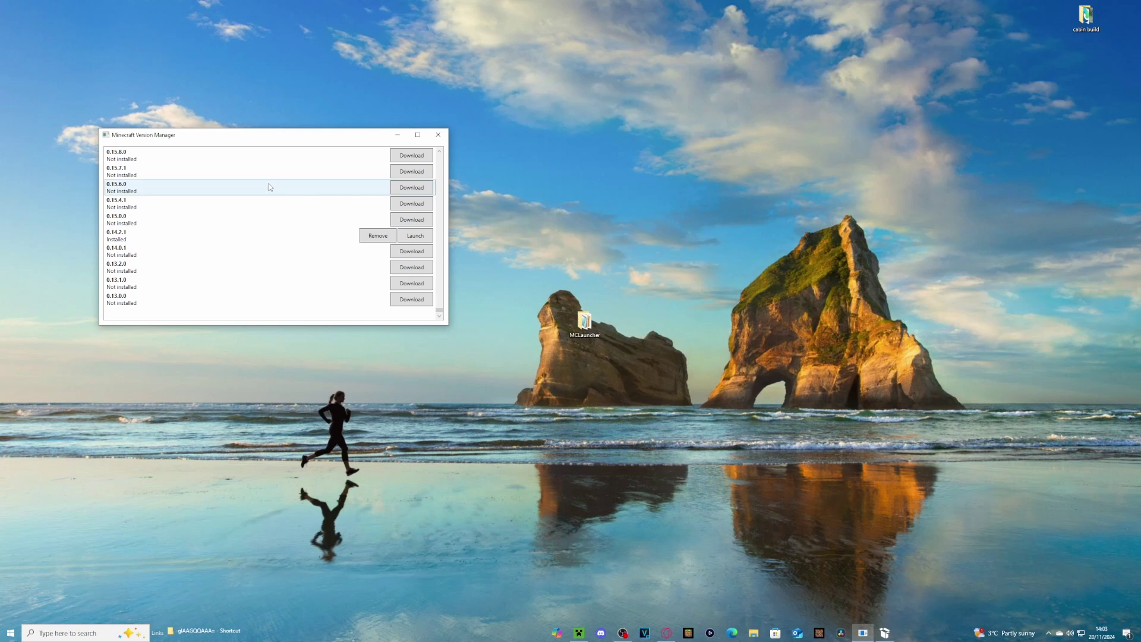
pyautogui.click(438, 134)
pyautogui.moveTo(584, 321); pyautogui.dragTo(1051, 23)
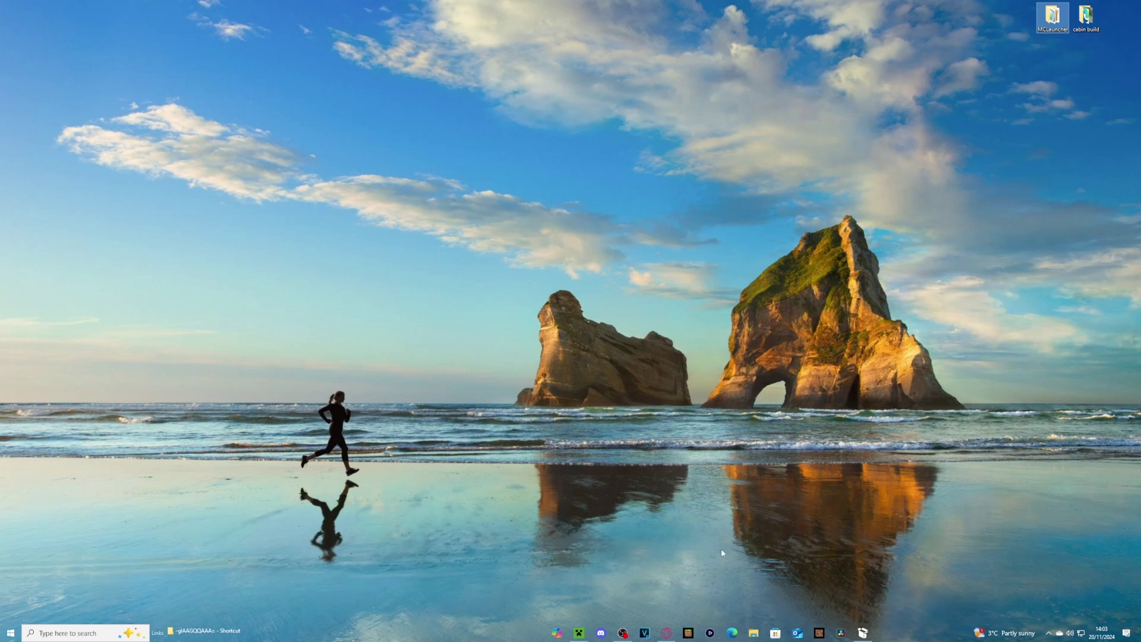
# - Open the MCLauncher folder, look through its Minecraft version folders and Appx files, and close it
pyautogui.doubleClick(1052, 16)
pyautogui.scroll(-1, 665, 240)
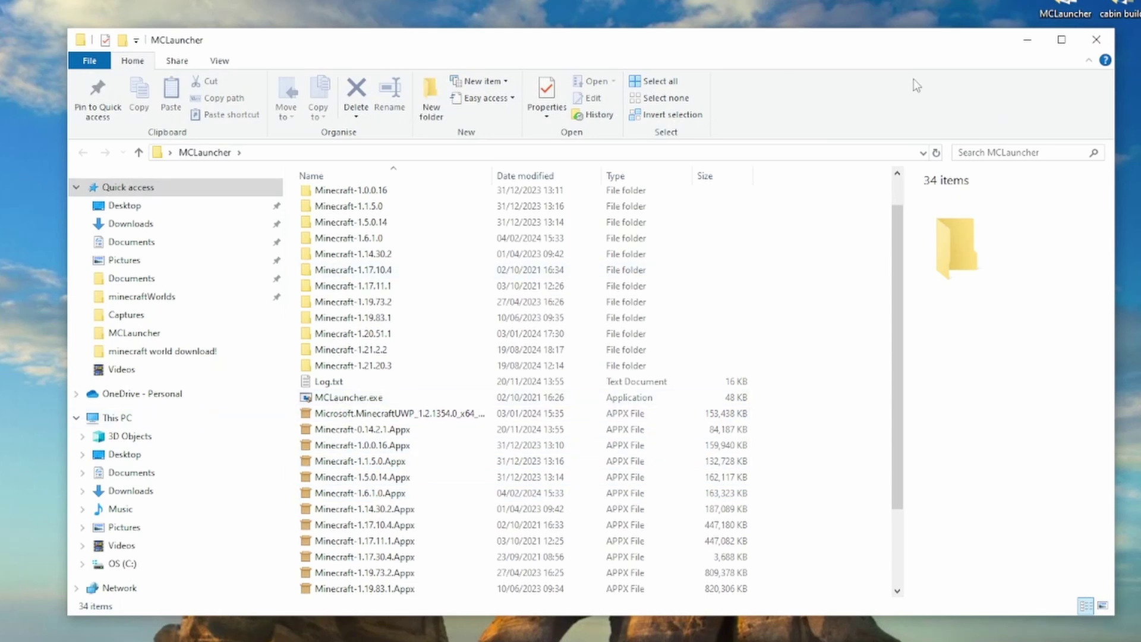
pyautogui.scroll(-2, 344, 300)
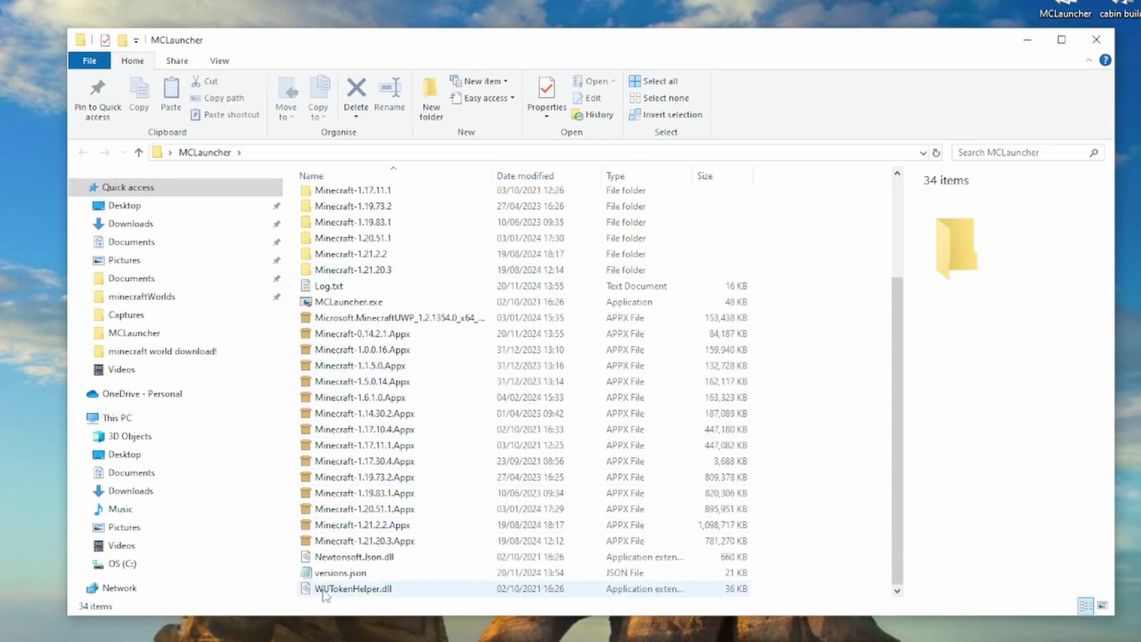
pyautogui.click(1096, 40)
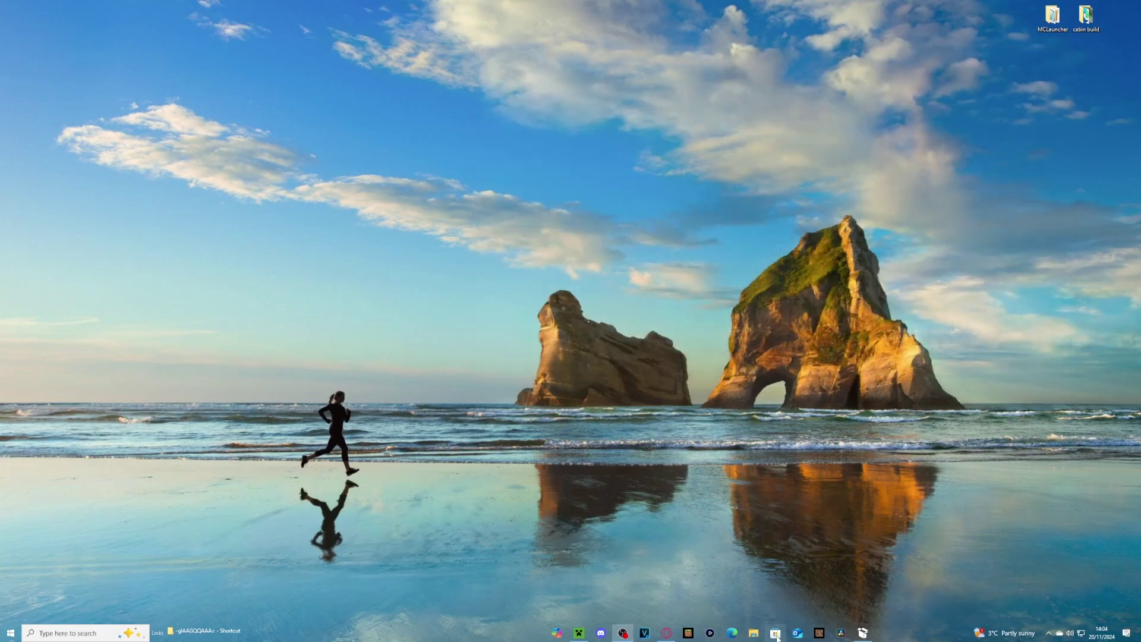
# - Open Microsoft Store, go to Updates & downloads and get the available updates
pyautogui.click(775, 633)
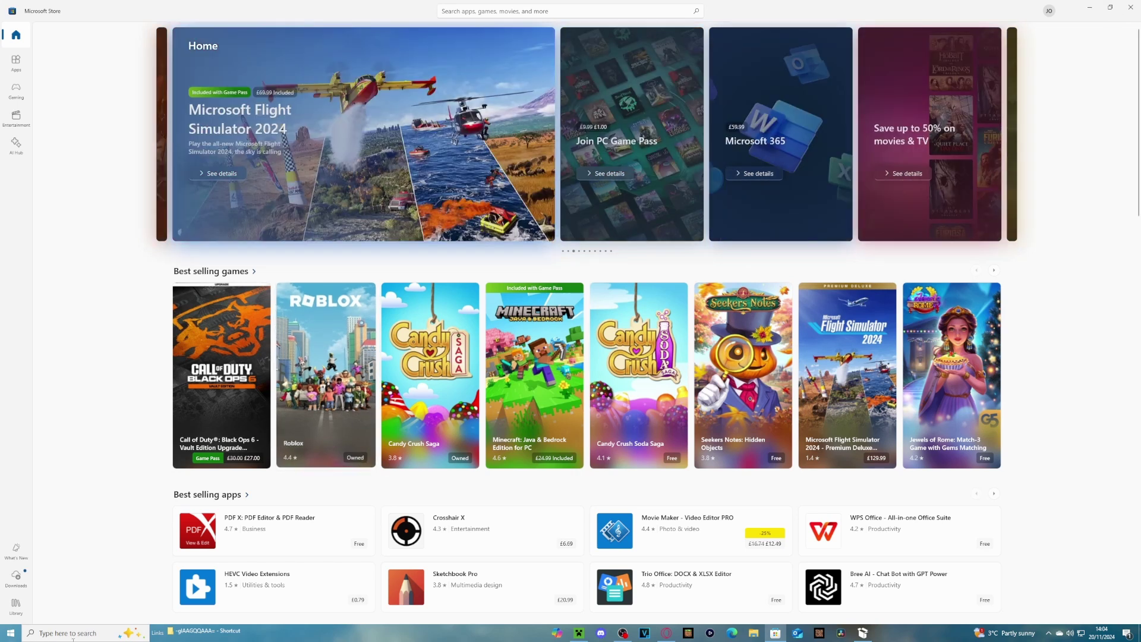
pyautogui.click(18, 574)
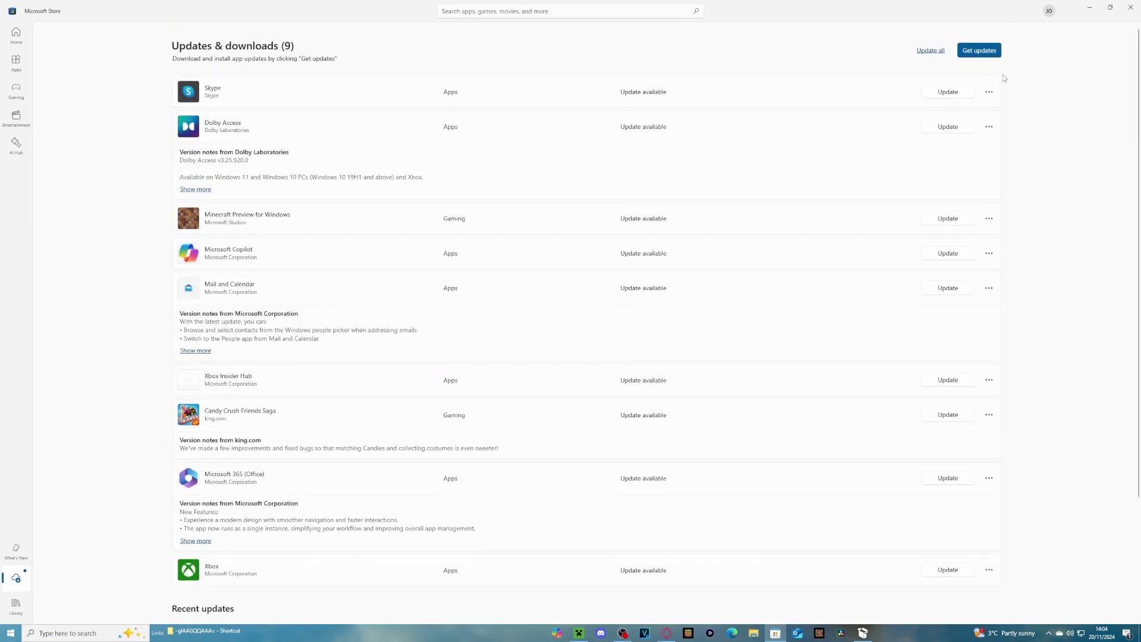
pyautogui.click(977, 50)
# - Look through the app downloads and Recent updates for the status of Minecraft for Windows
pyautogui.scroll(-3, 530, 533)
pyautogui.scroll(3, 515, 519)
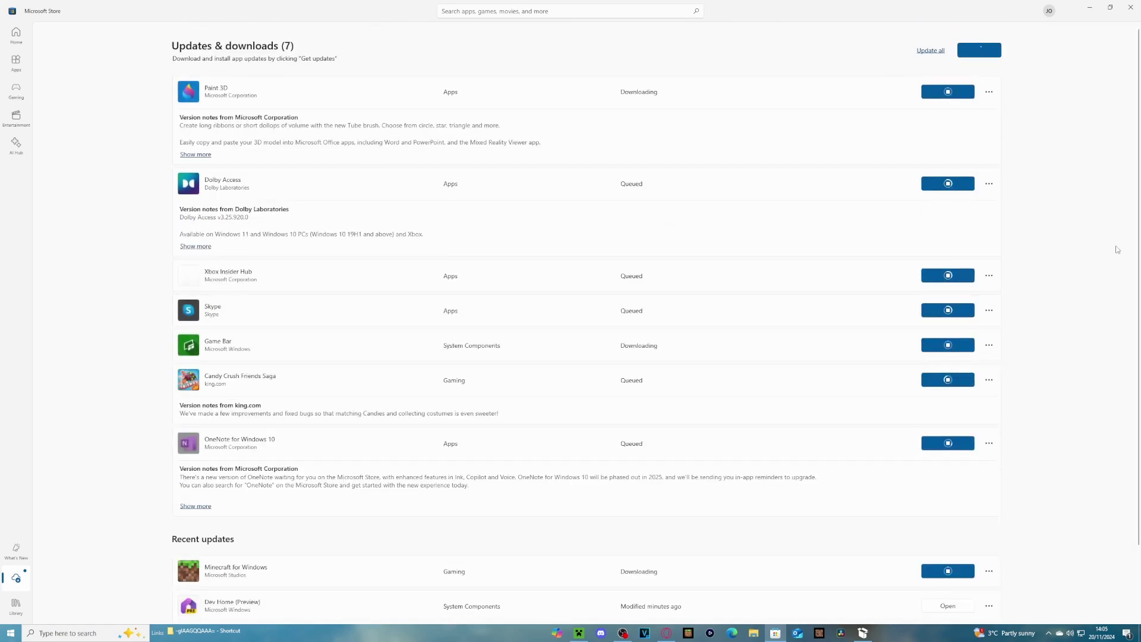
pyautogui.scroll(-8, 1006, 199)
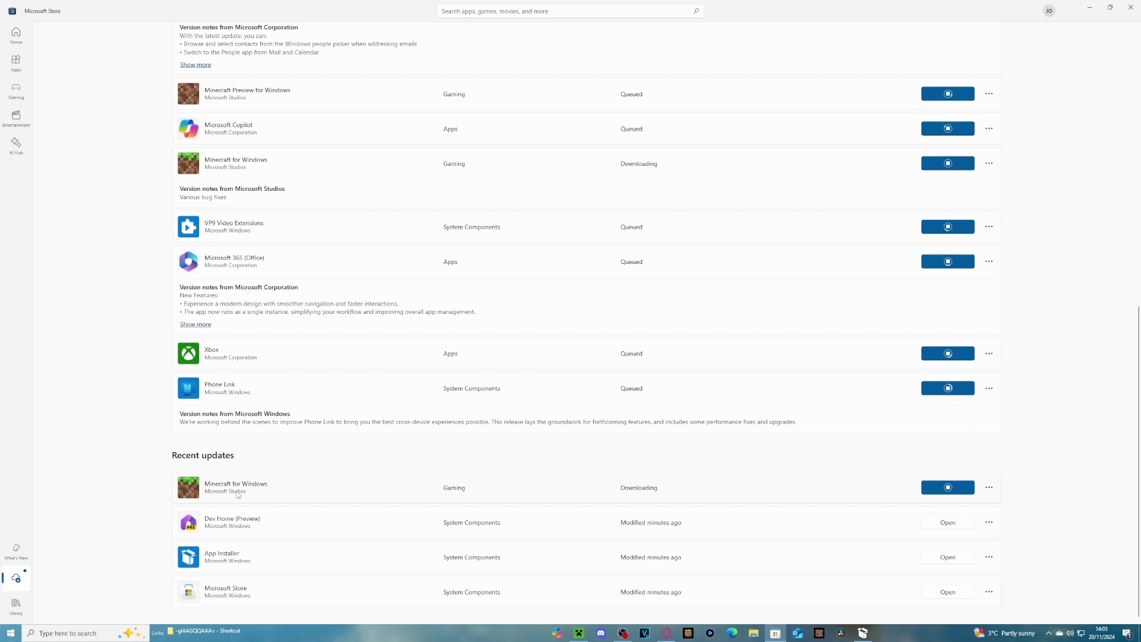
pyautogui.scroll(10, 655, 328)
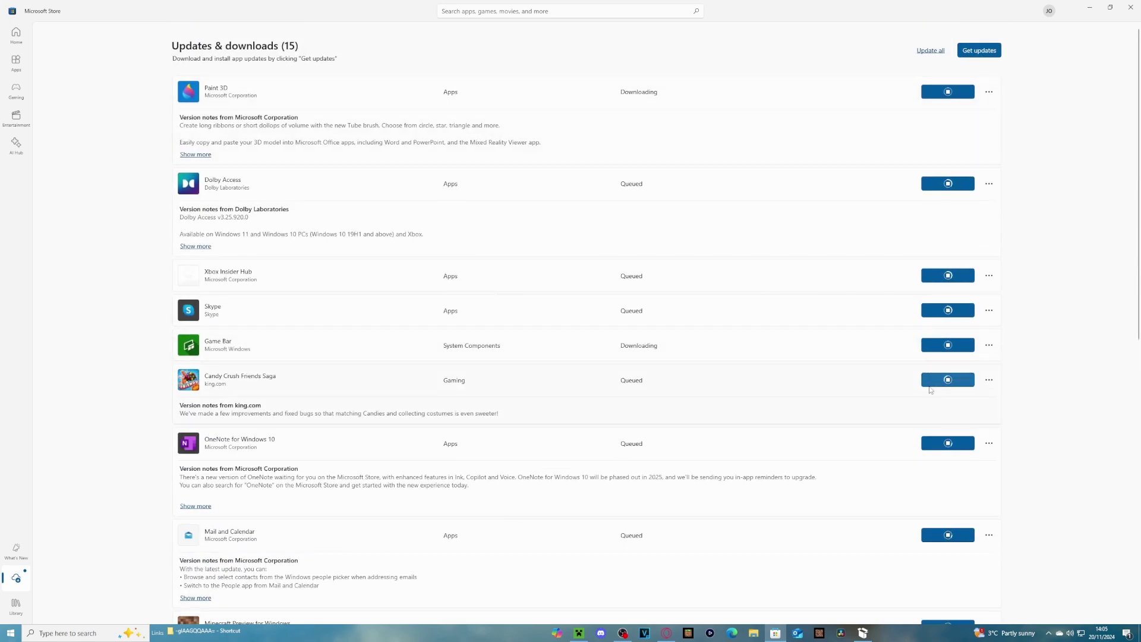